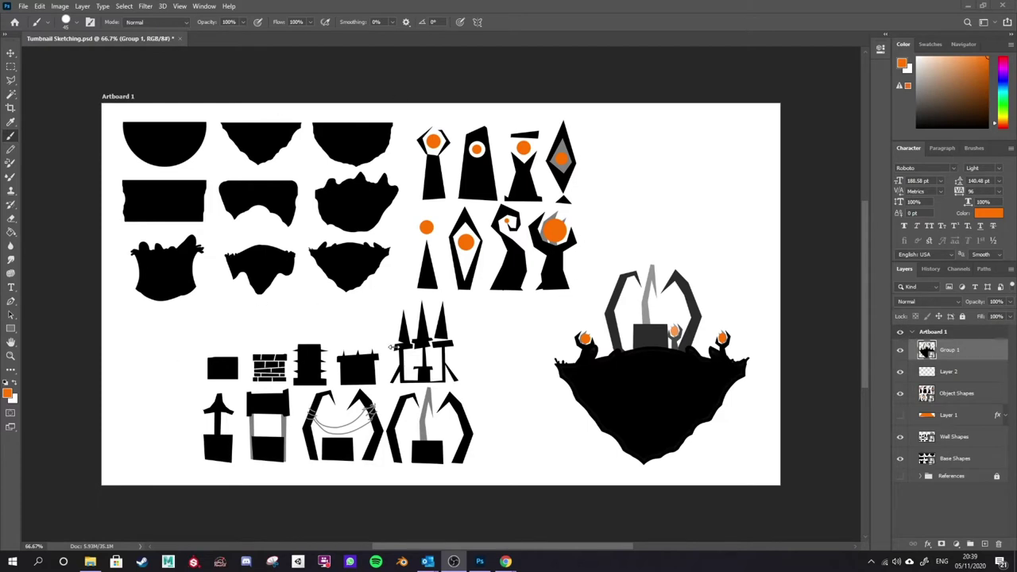
Step: Hide the Object Shapes, Well Shapes and Base Shapes layers
click(900, 395)
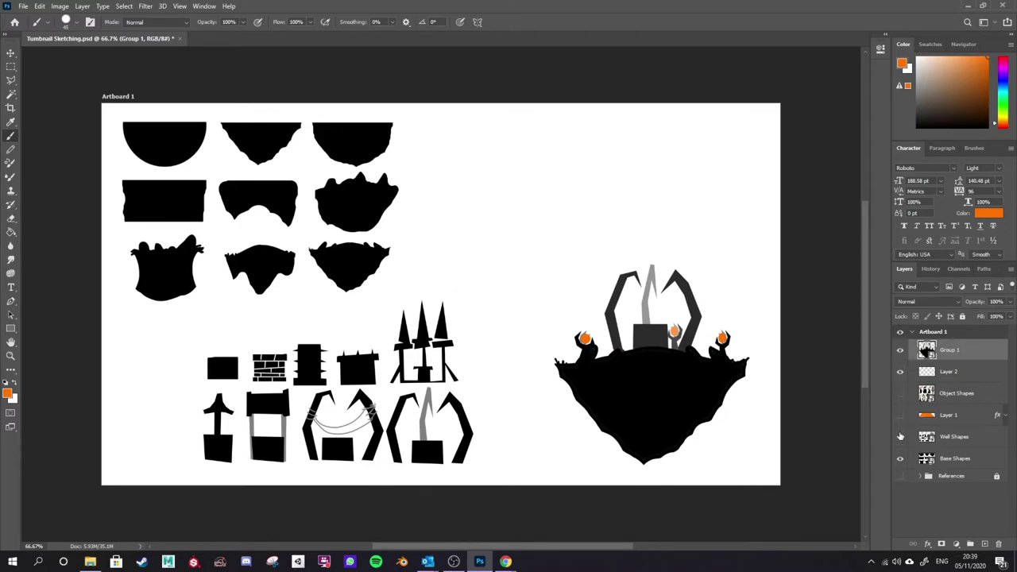
click(900, 436)
click(900, 458)
key(alt+Tab)
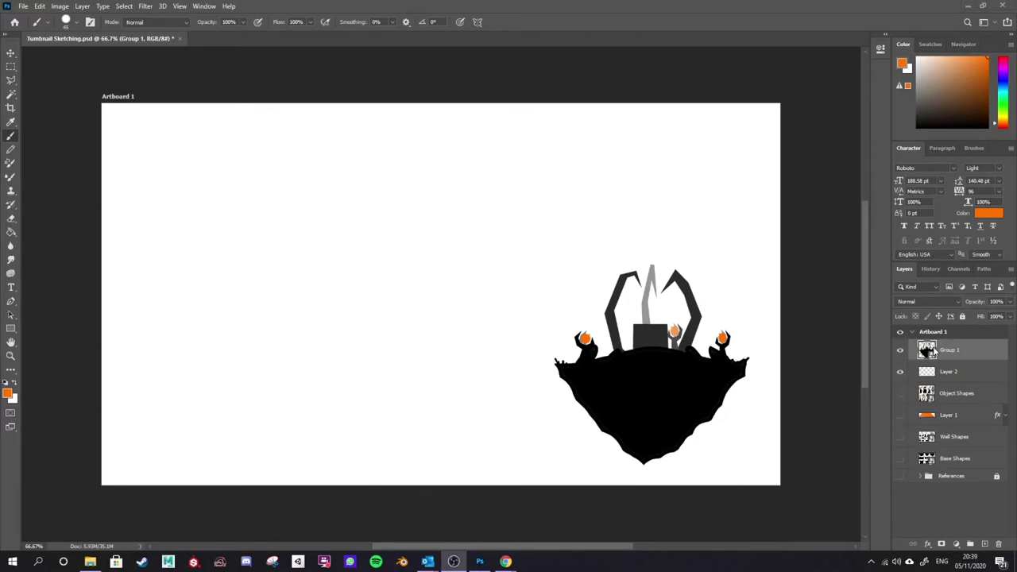
Step: Duplicate the Group 1 layer within the same artboard and name the copy Concept Art
right_click(972, 352)
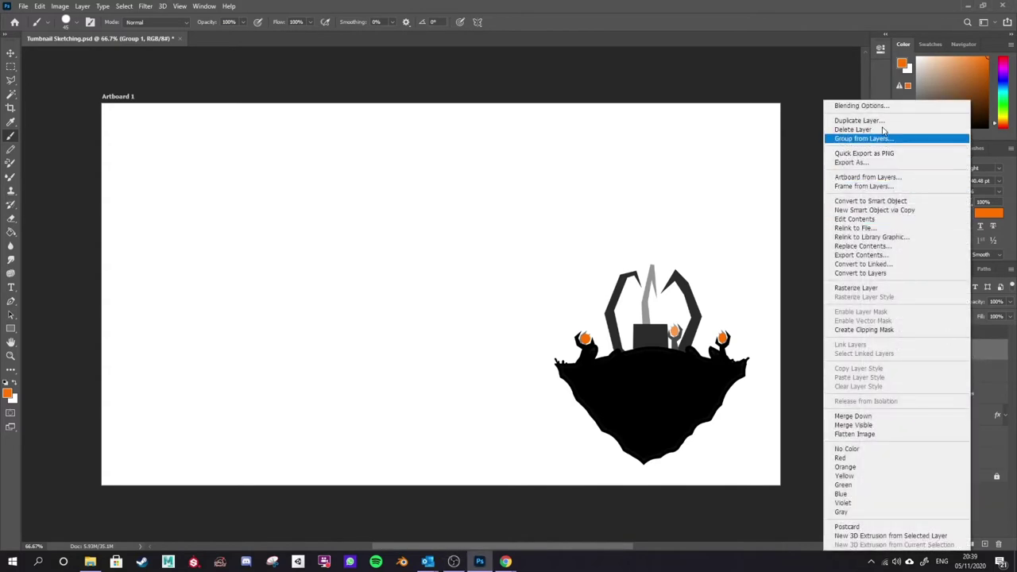
click(880, 163)
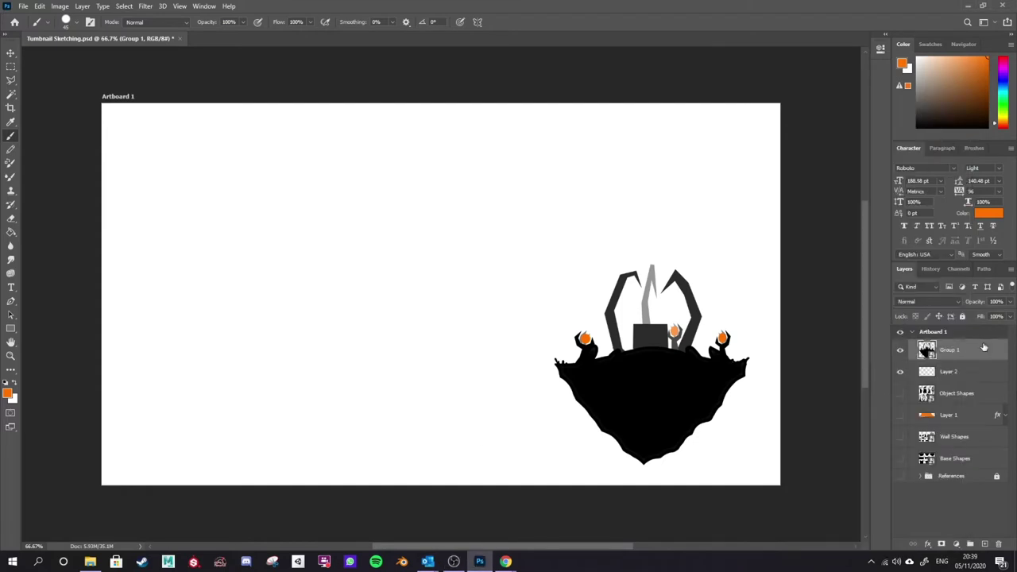
right_click(939, 352)
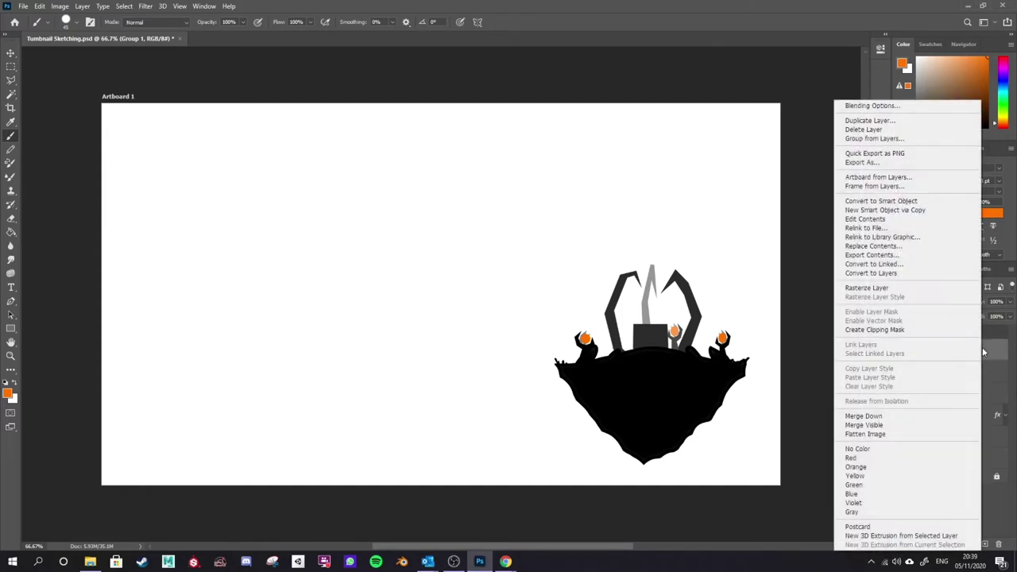
click(903, 121)
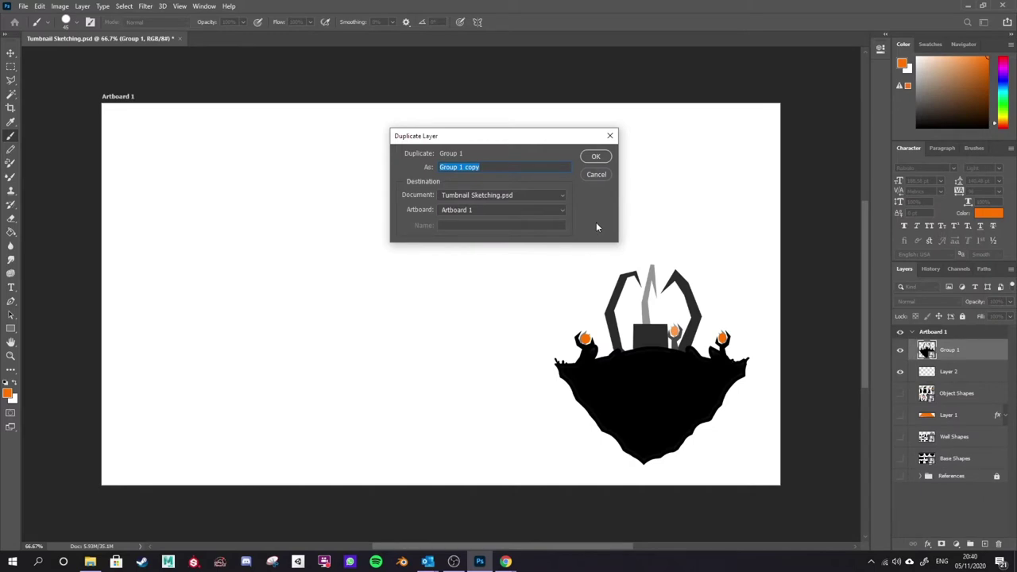
text(Concel)
key(Return)
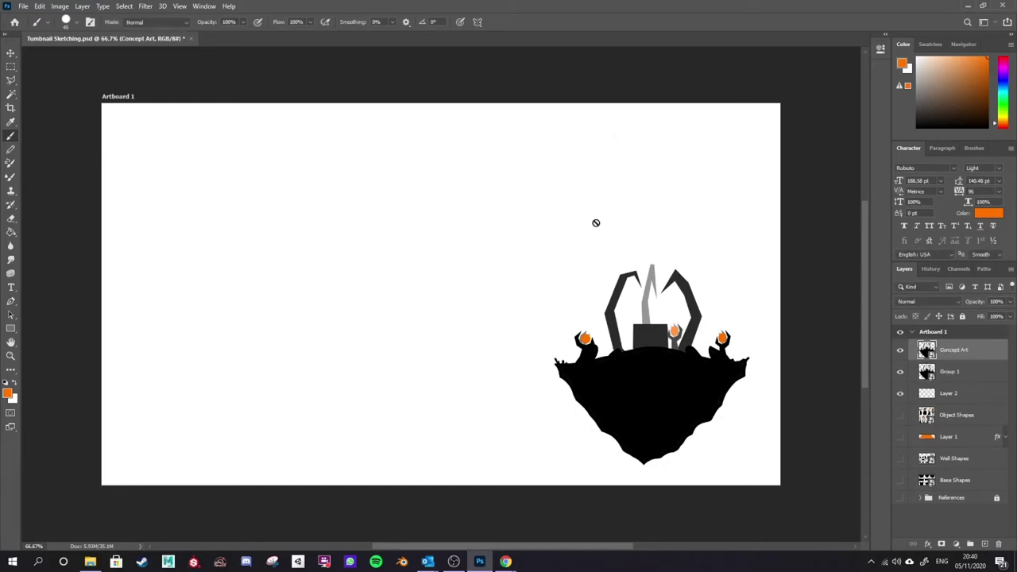
Step: Rename the Group 1 layer to Original Concept and hide it
double_click(949, 371)
text(Original Concept)
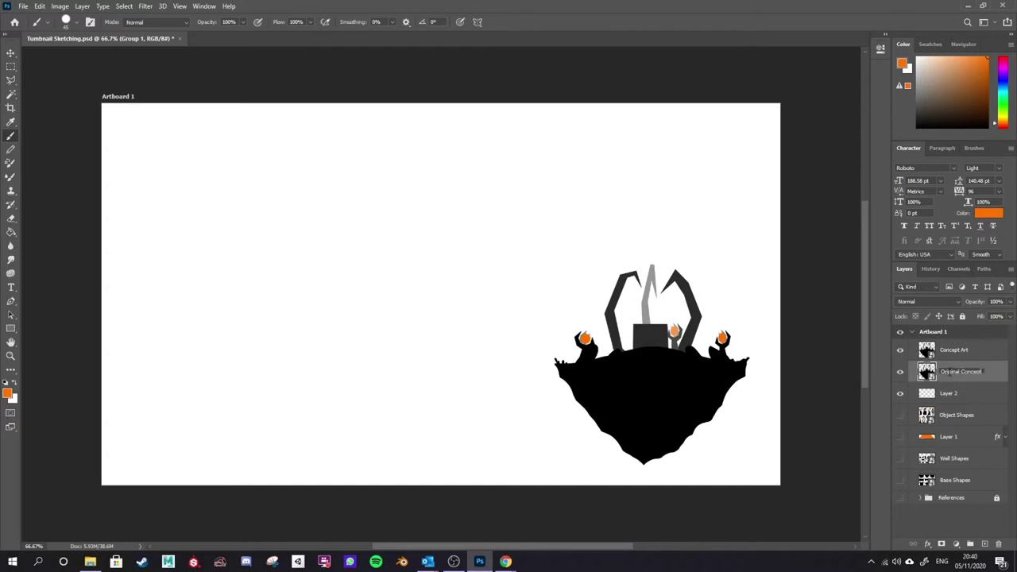
key(Return)
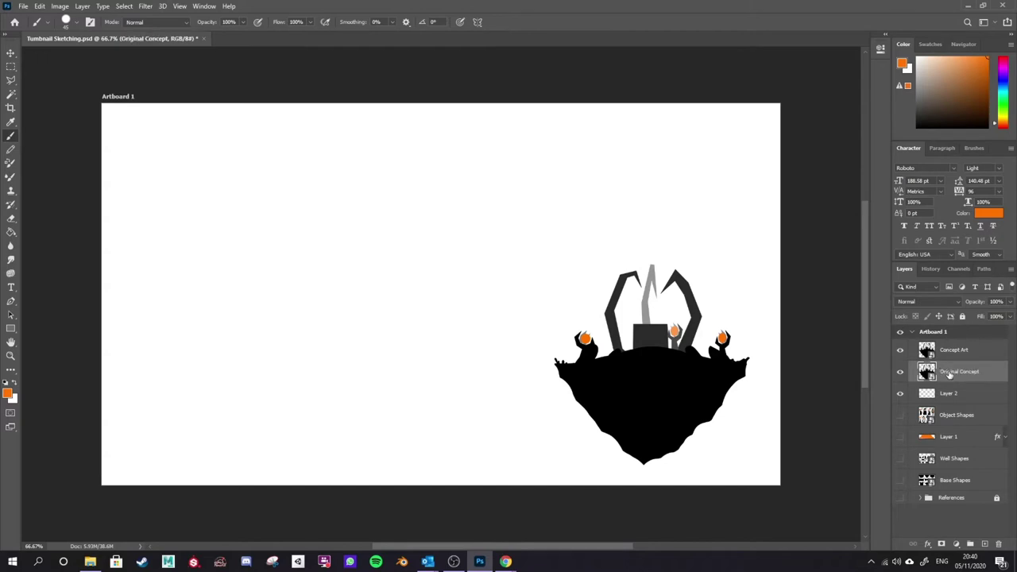
click(900, 371)
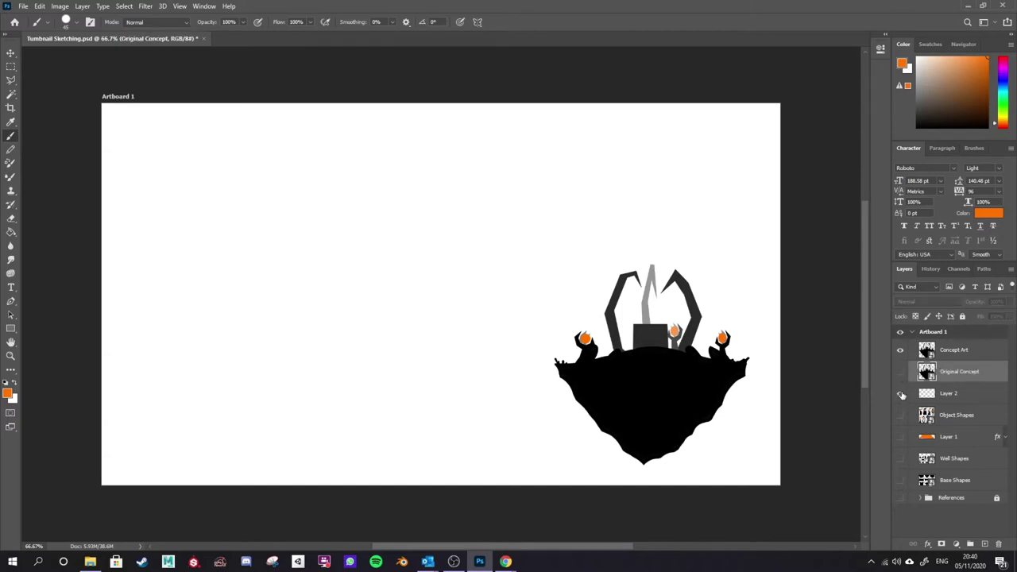
Step: Delete Layer 2 from the document
click(965, 395)
click(1000, 545)
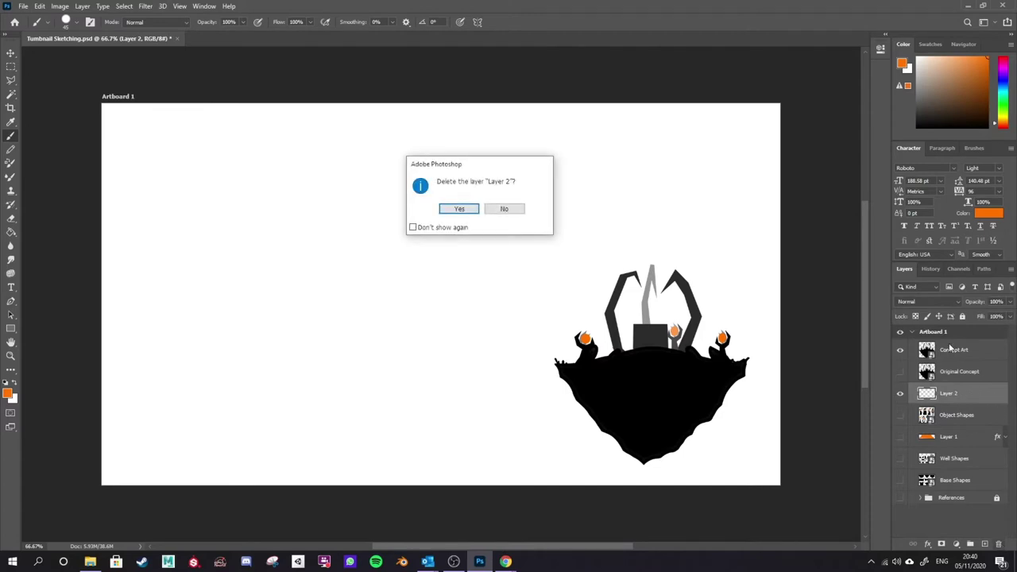
click(444, 211)
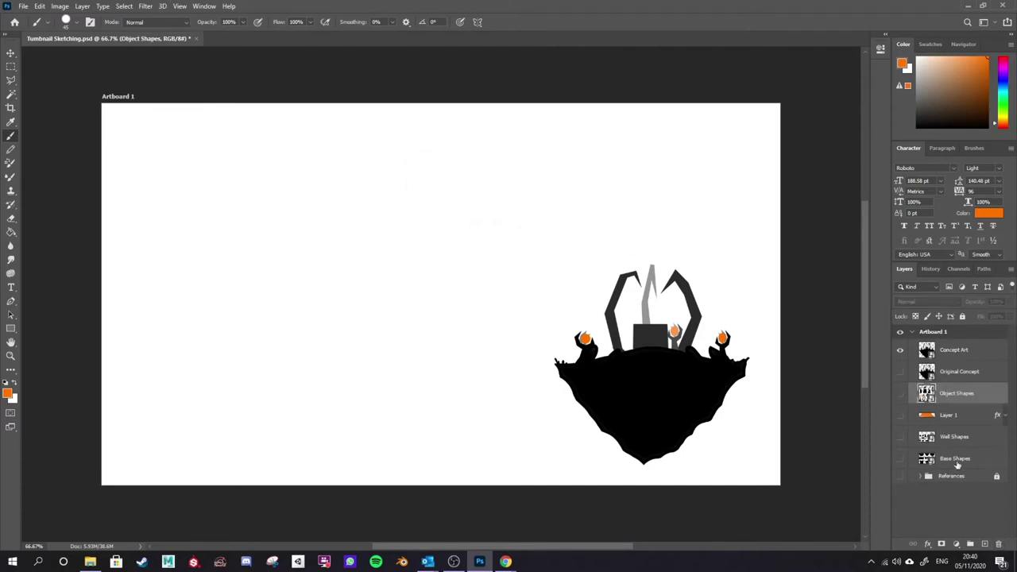
Step: Scale the Concept Art layer up to about 137% and centre it so it nearly fills the artboard's height
click(951, 357)
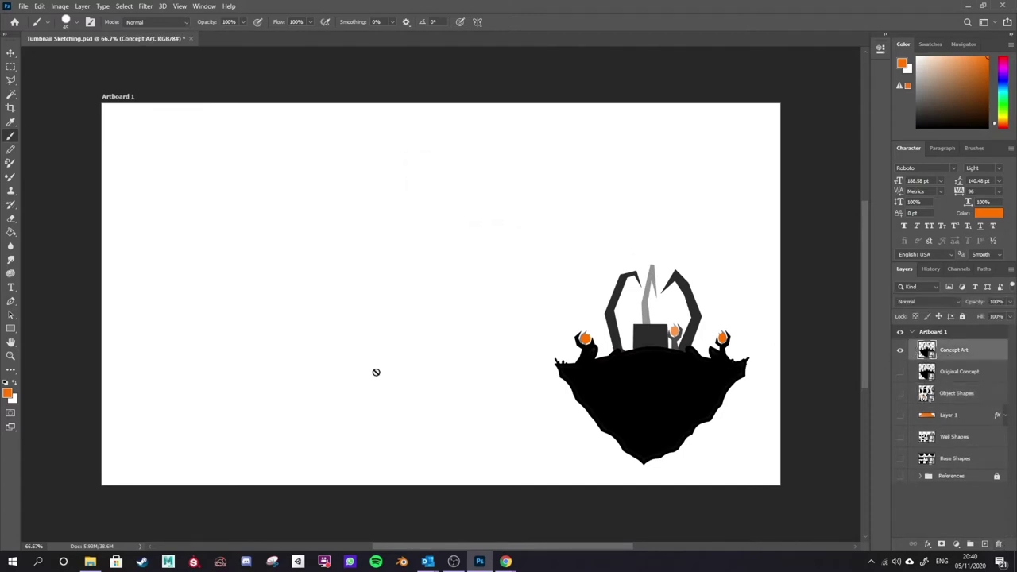
key(ctrl+t)
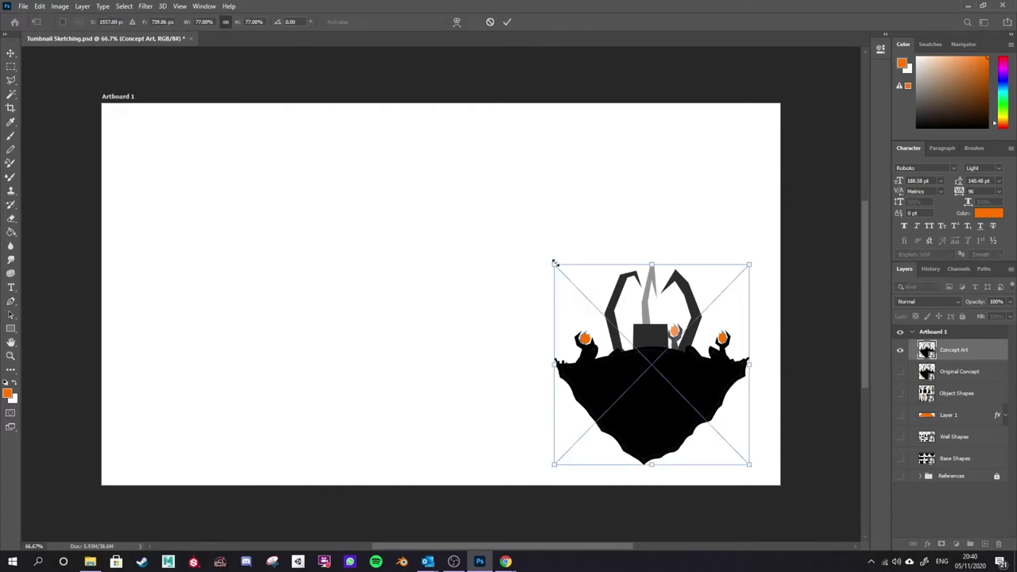
drag(556, 261, 391, 158)
drag(626, 315, 482, 312)
drag(273, 462, 275, 475)
drag(404, 436, 409, 436)
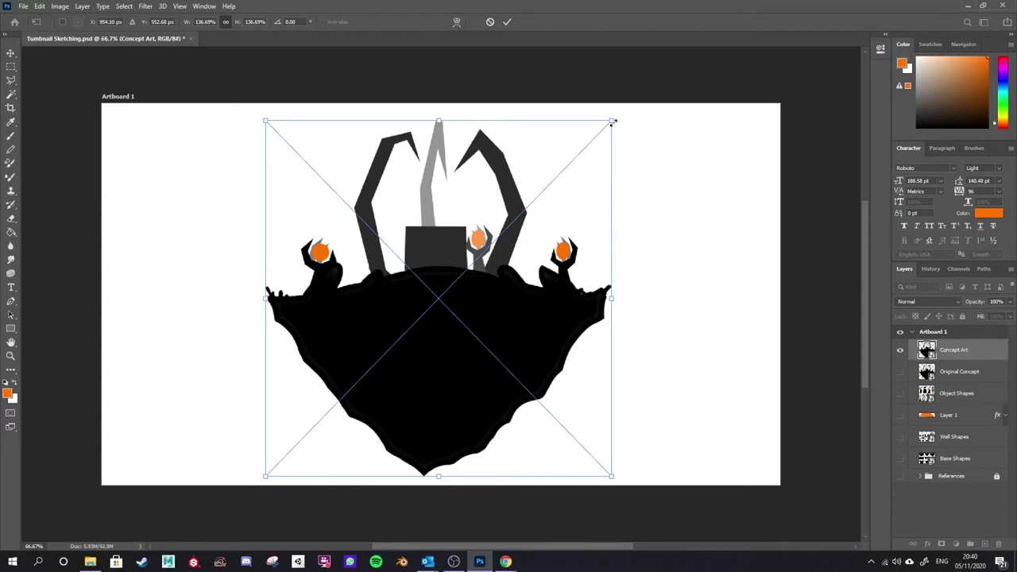
key(Return)
Step: Try to delete a polygonal lasso selection along the outer edge of the left claw on the Concept Art layer
key(b)
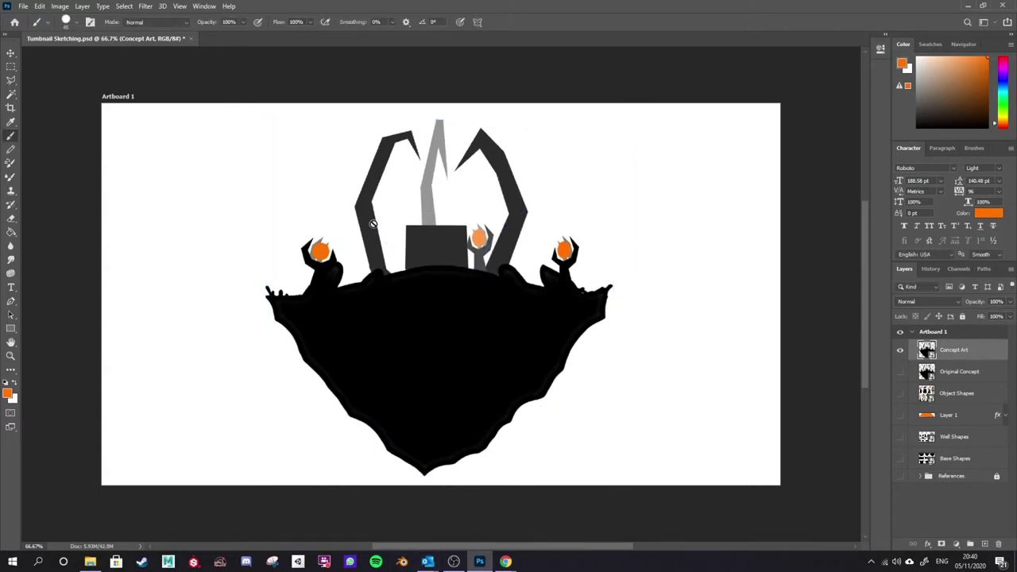
key(l)
mouse_move(382, 128)
mouse_down()
mouse_move(349, 212)
mouse_move(340, 191)
mouse_move(371, 121)
mouse_move(383, 129)
mouse_up()
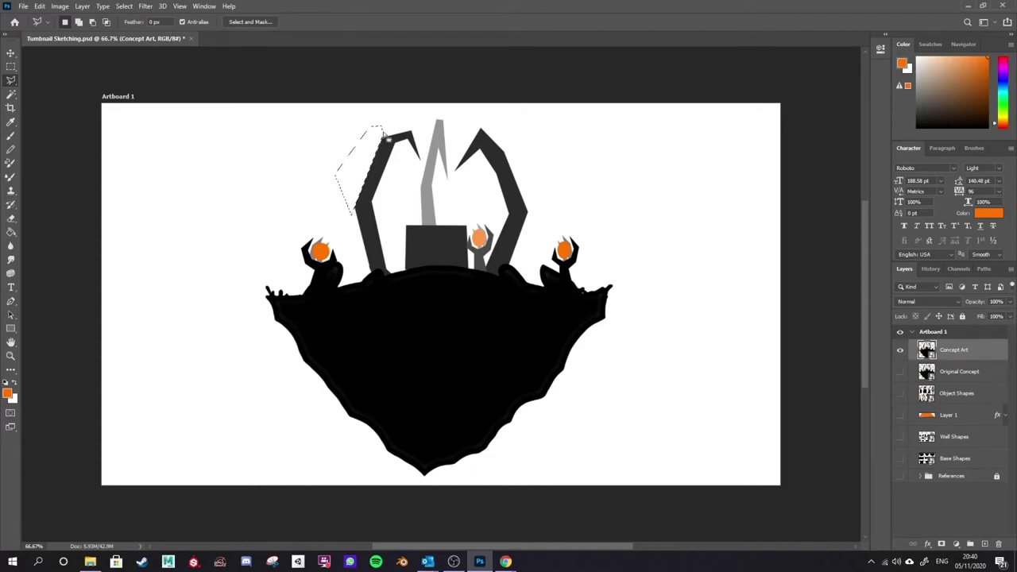
key(Delete)
click(502, 208)
key(Delete)
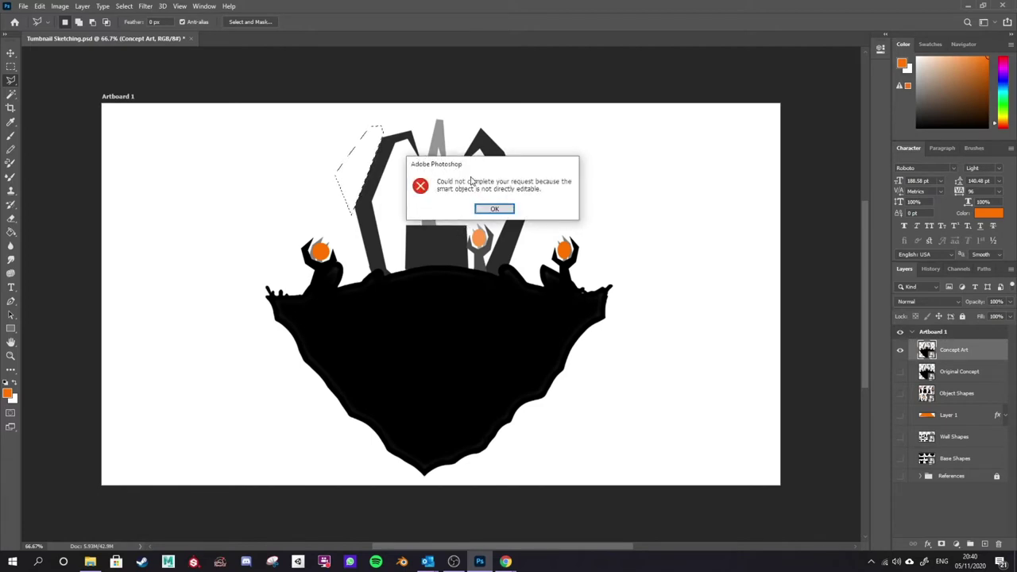
click(496, 209)
click(465, 211)
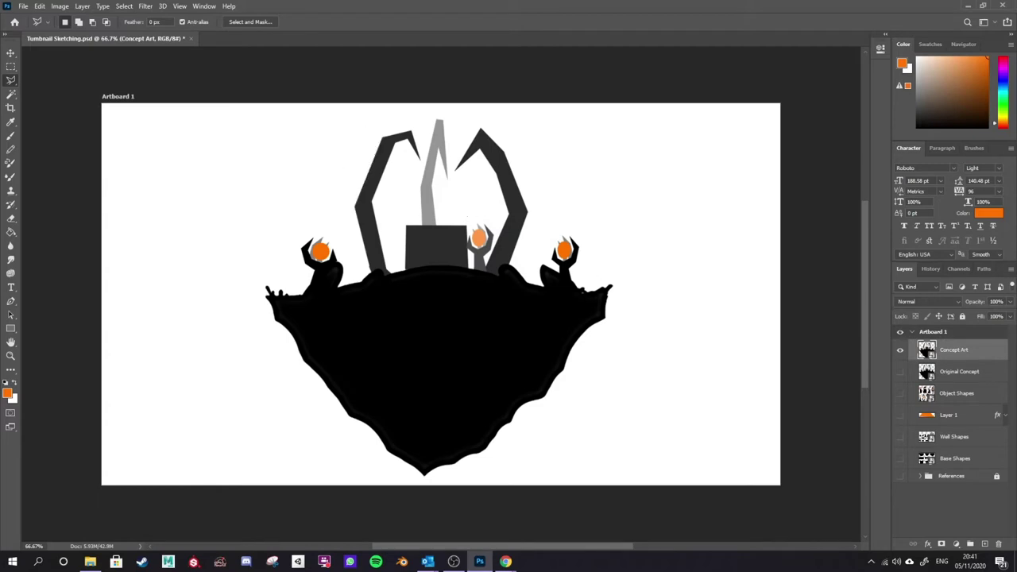
Step: Rasterize the Concept Art layer
right_click(985, 352)
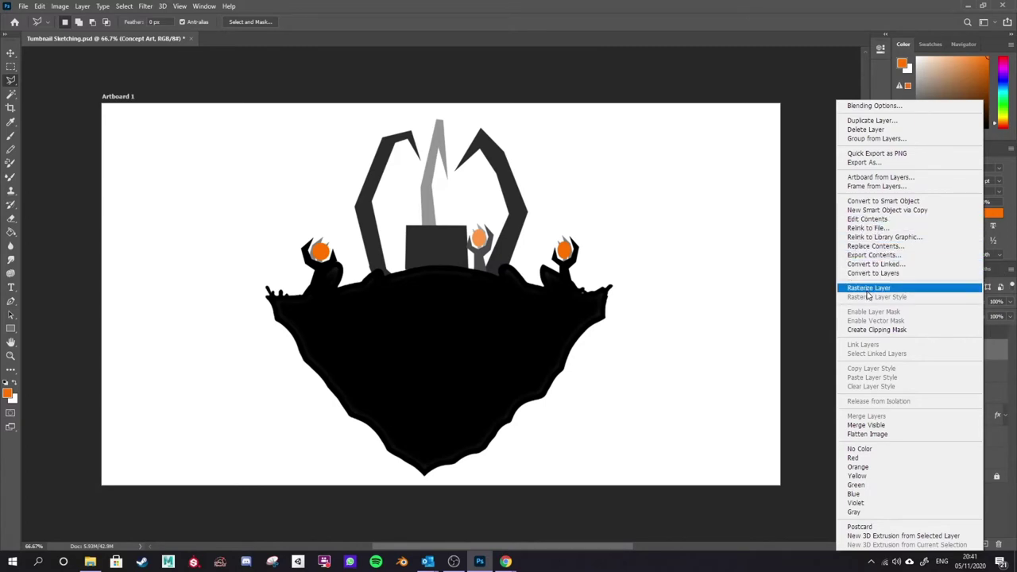
click(924, 289)
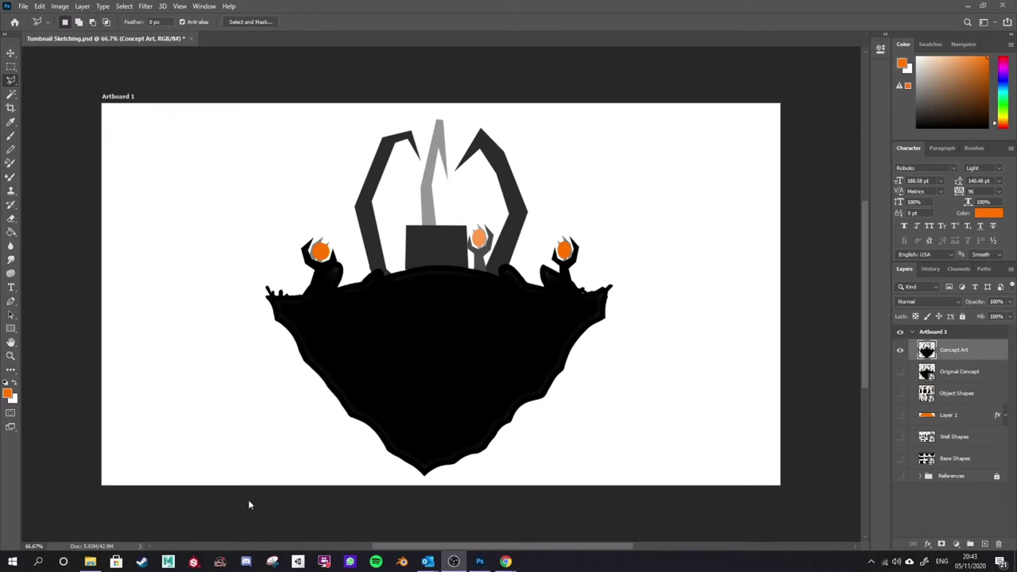
Step: Show the References group with only the Moodboard visible, hiding its Sketch layer
click(900, 479)
click(900, 476)
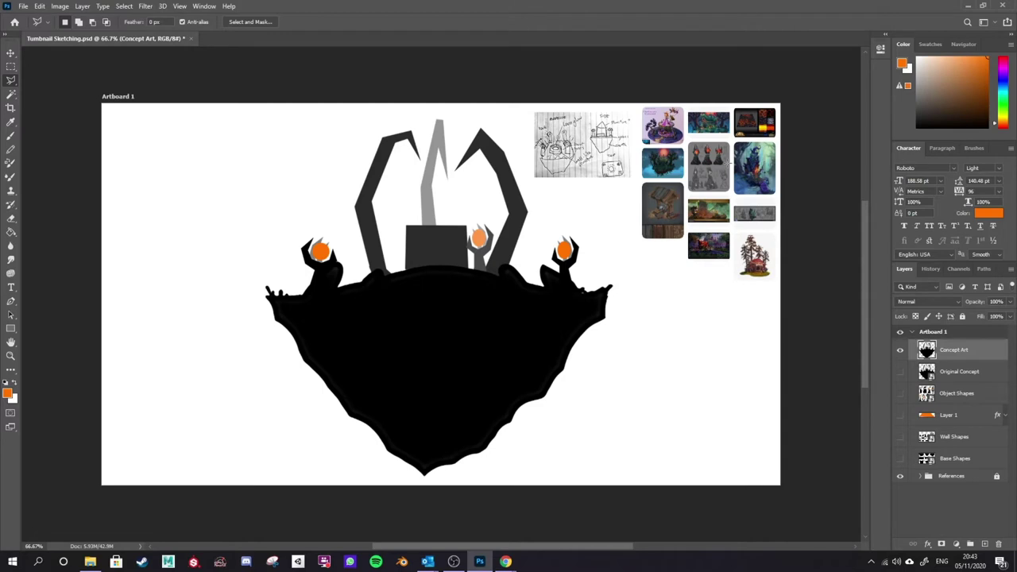
click(919, 476)
click(901, 494)
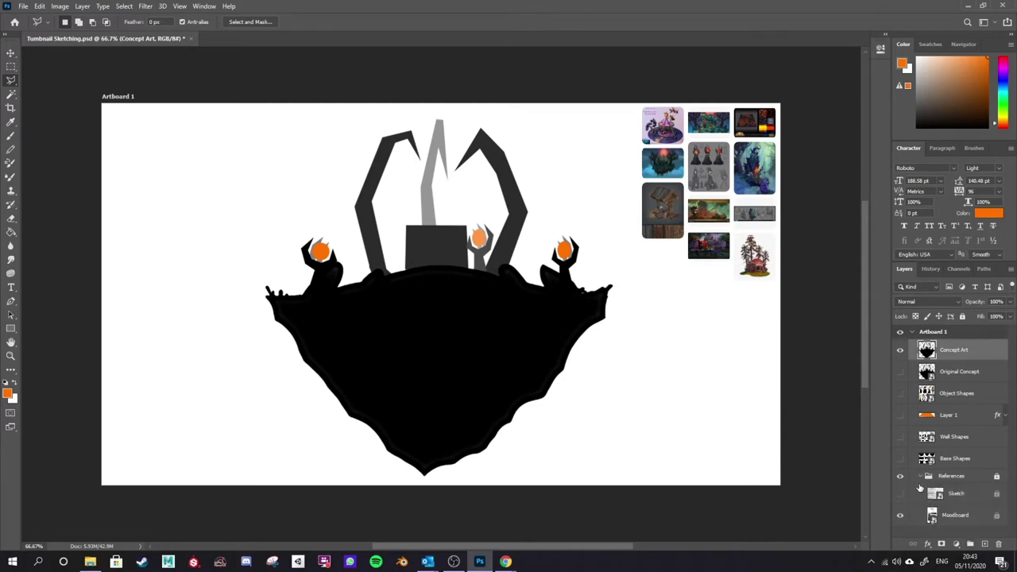
click(919, 476)
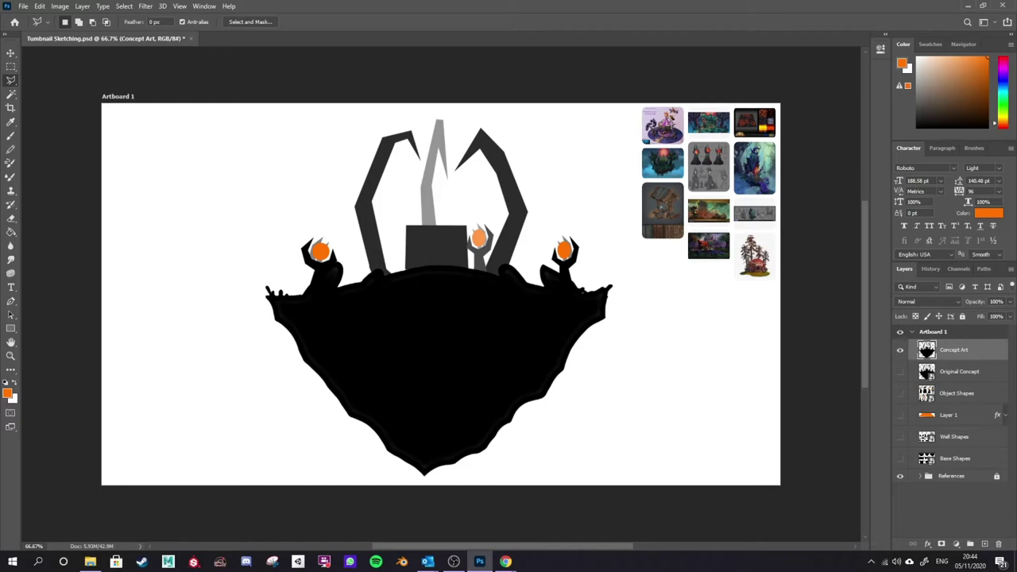
Step: Switch to Chrome and view the Fantasy Diorama Inspiration board on Pinterest, glancing at the color palette search results
key(alt+Tab)
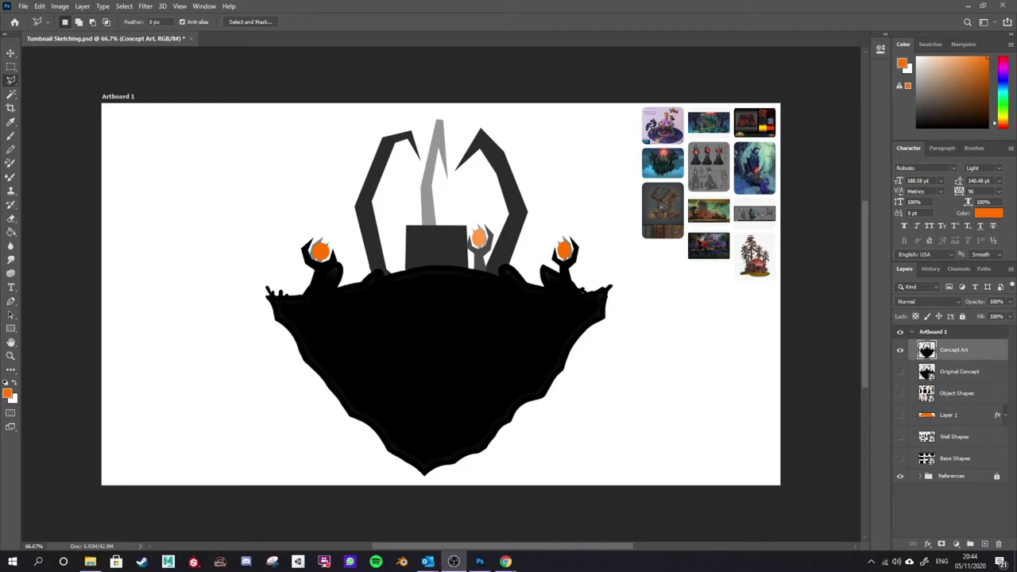
mouse_move(506, 561)
click(528, 523)
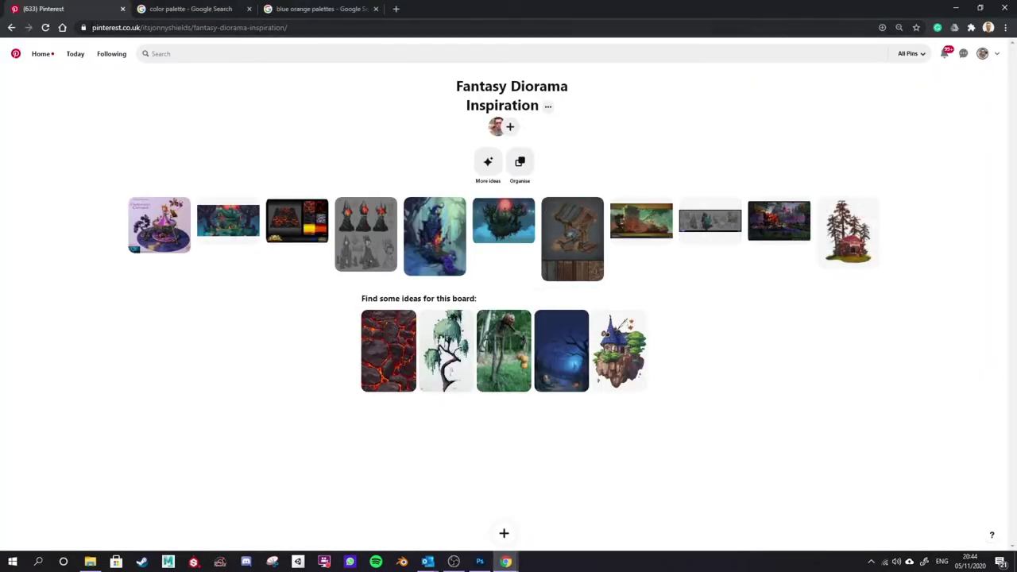
click(191, 9)
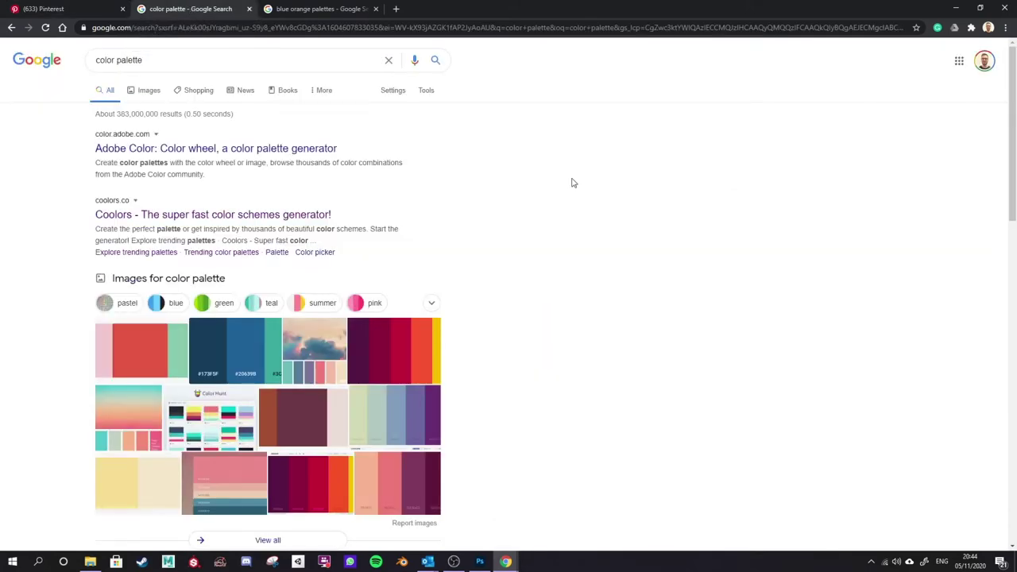
click(104, 11)
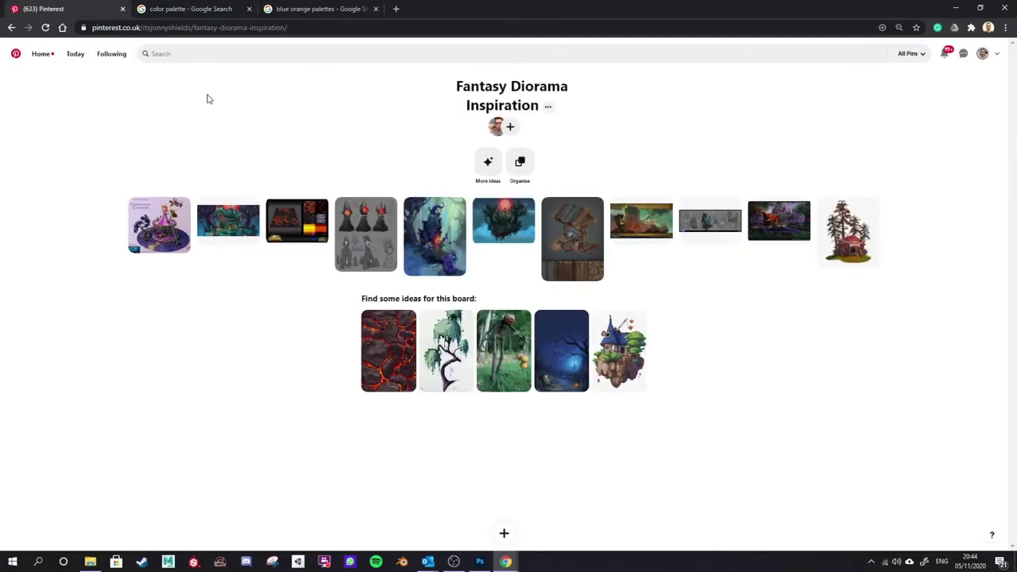
Step: Restore and narrow the browser window to compare the Pinterest board with the Photoshop artboard
click(979, 7)
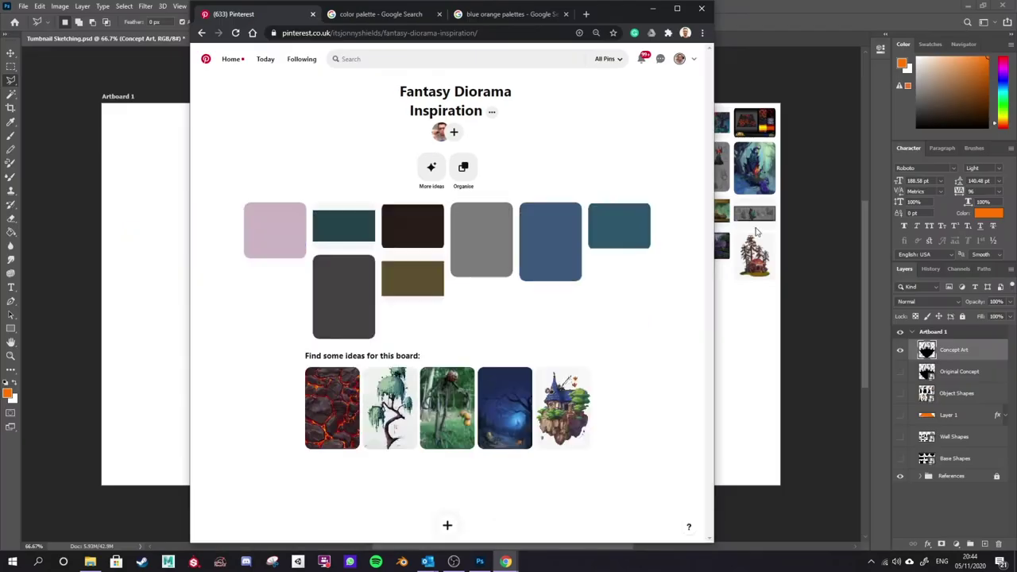
drag(711, 288, 454, 294)
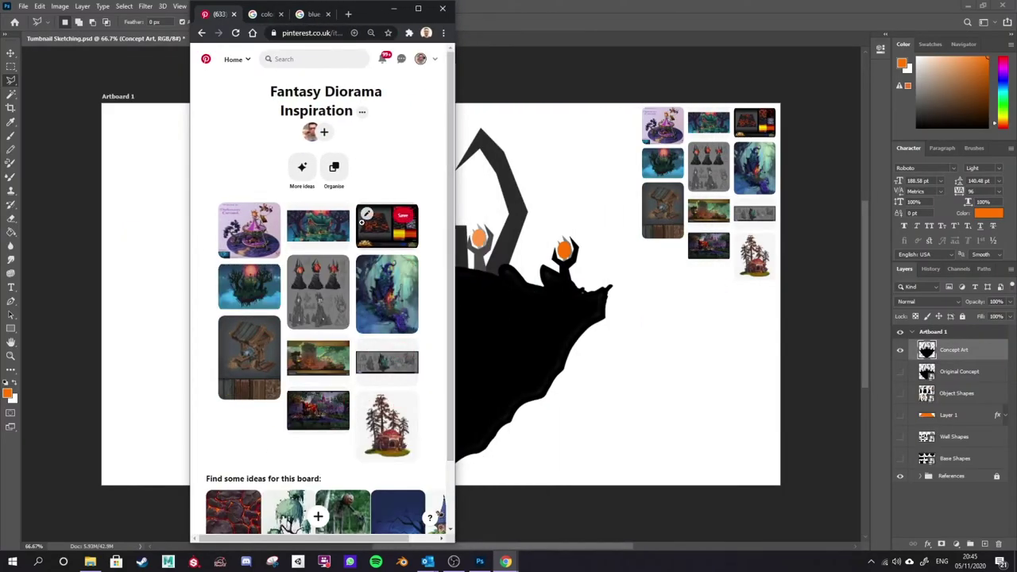
drag(407, 6, 207, 0)
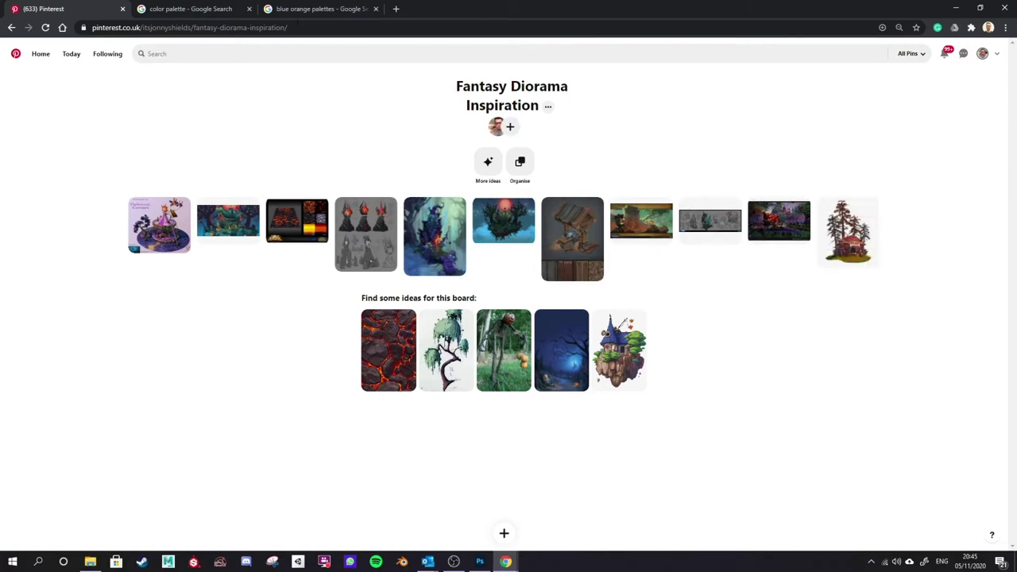
Step: Open the Adobe Color, Coolors and Color Hunt results of the color palette search in separate browser tabs
click(178, 8)
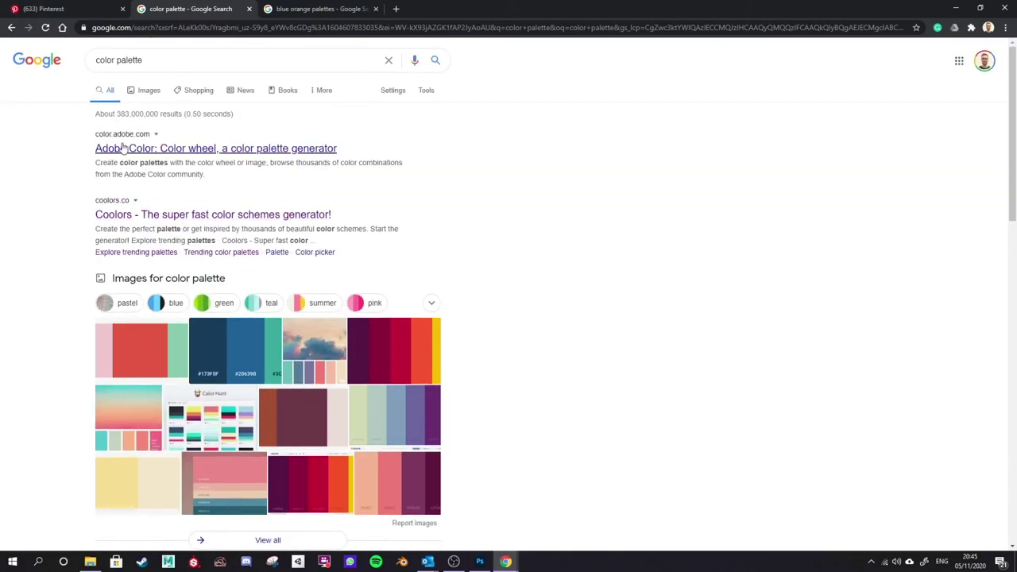
middle_click(197, 152)
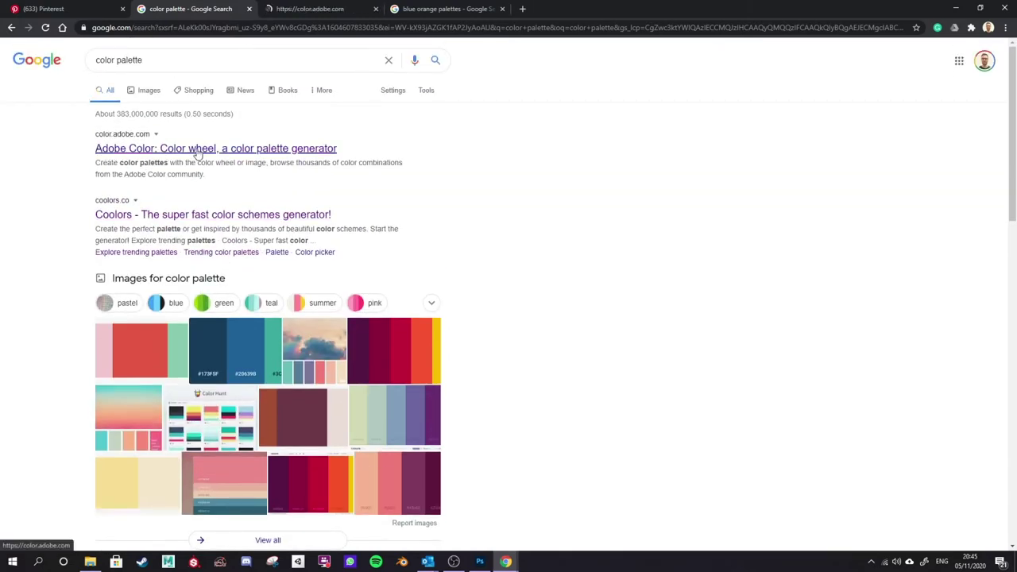
middle_click(197, 214)
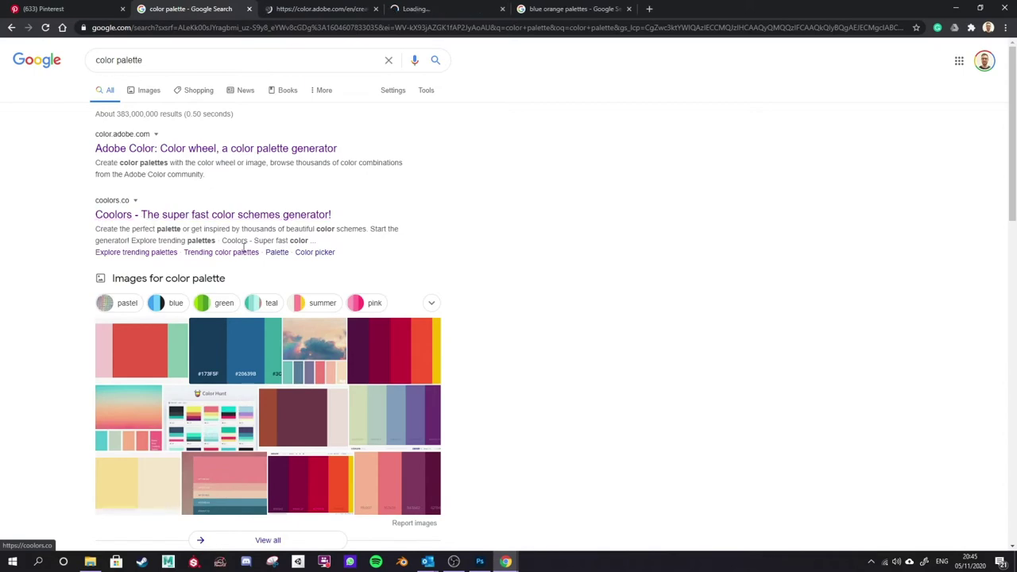
scroll(244, 248, down, 5)
middle_click(146, 167)
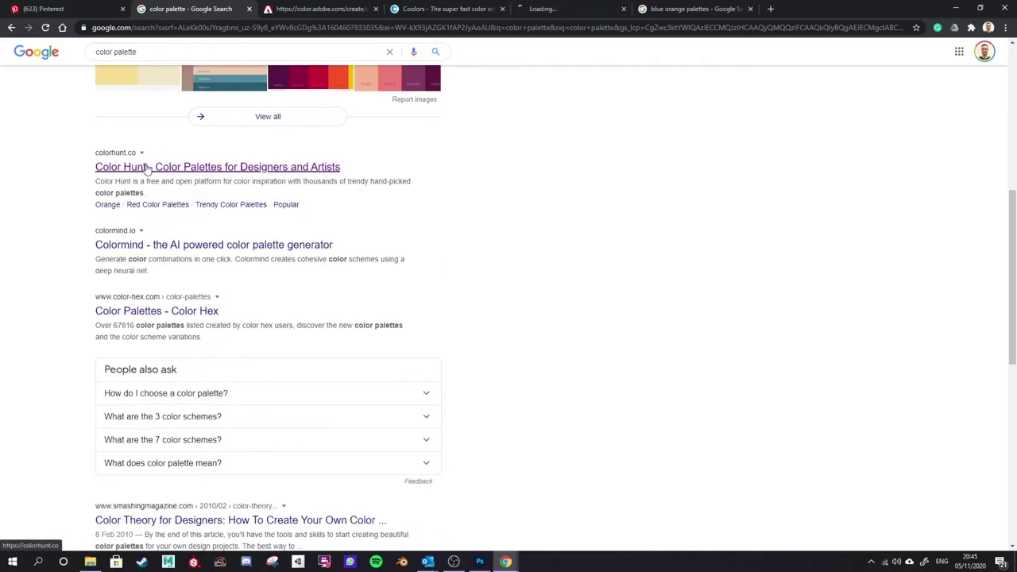
Step: View Adobe Color's colour wheel, dismiss its What's New notice, and shift the analogous palette to yellow and orange tones
scroll(177, 295, down, 3)
scroll(262, 416, up, 8)
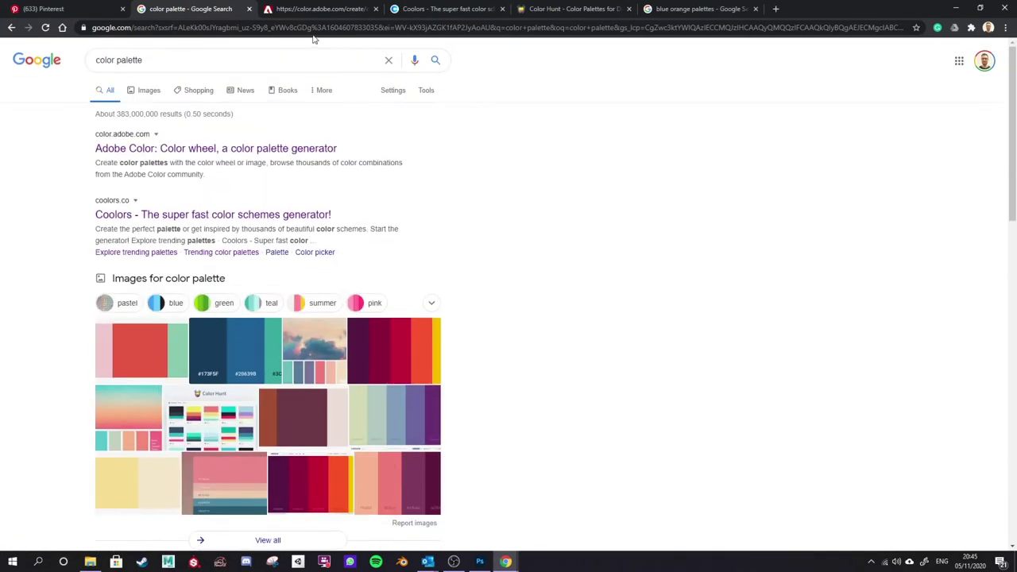
click(320, 11)
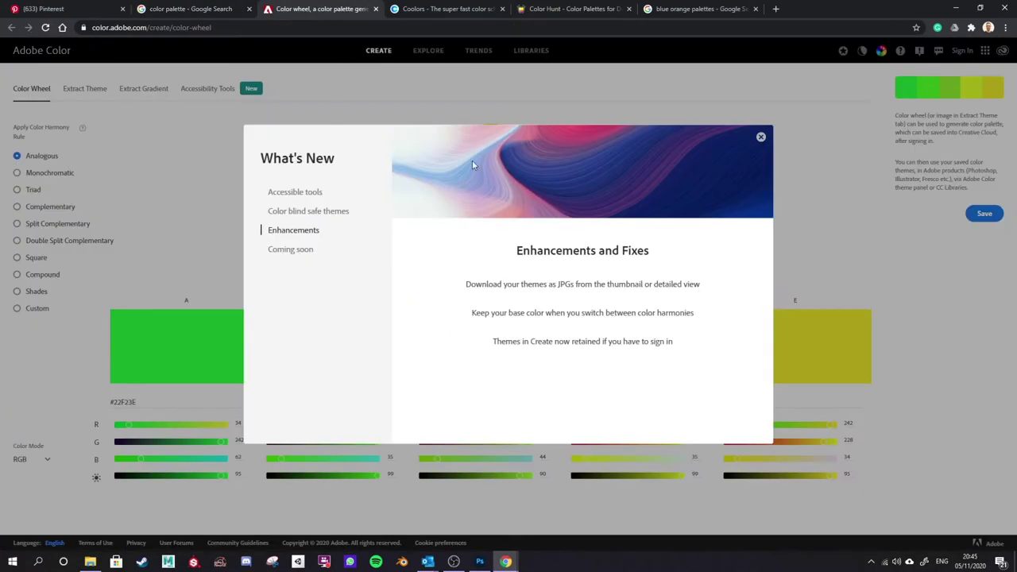
click(761, 139)
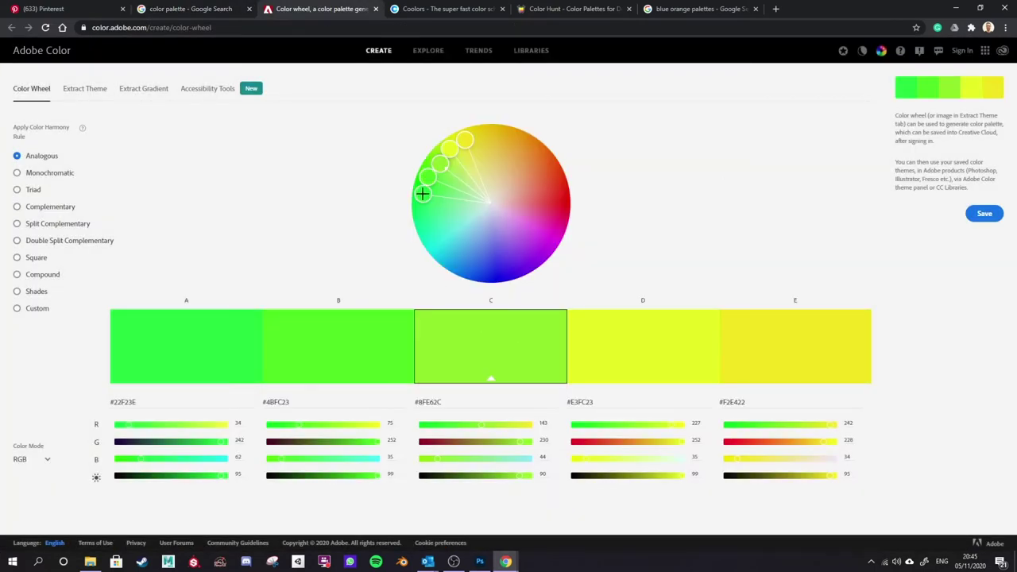
drag(440, 166, 492, 122)
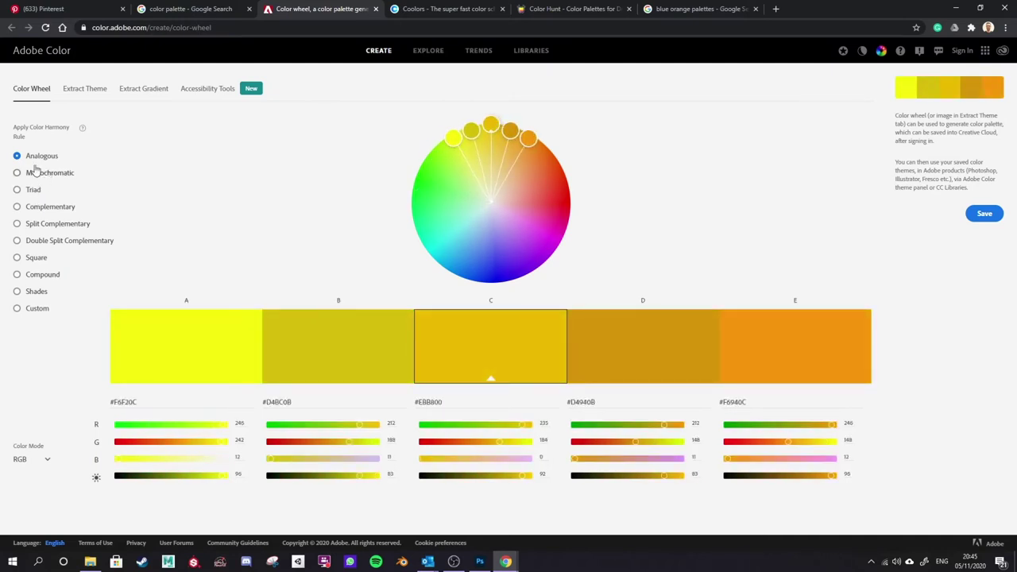
Step: Apply the Complementary harmony rule, shift the base colour to orange against blue, and lighten the second swatch to a pale orange
click(21, 207)
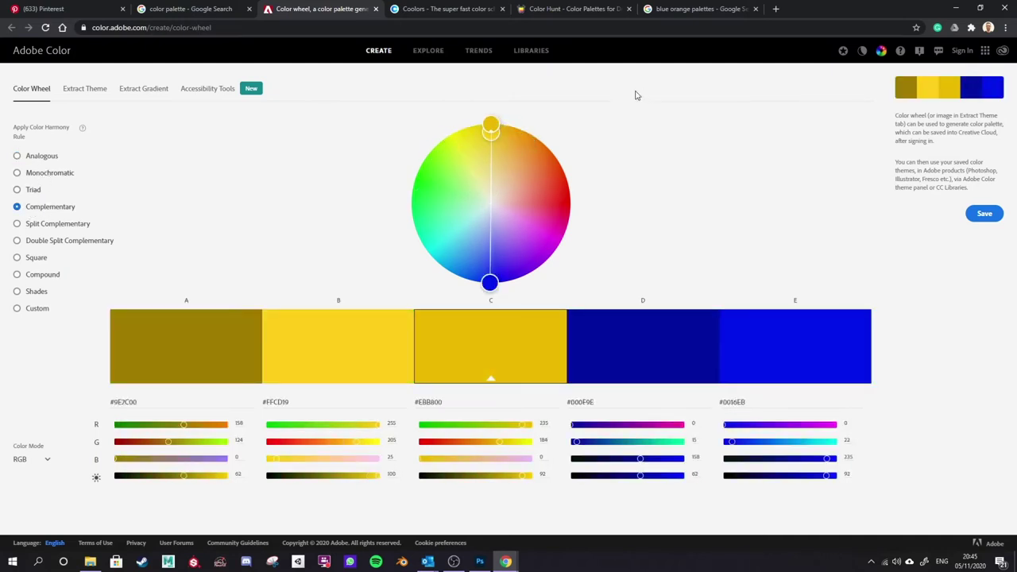
drag(491, 124, 513, 124)
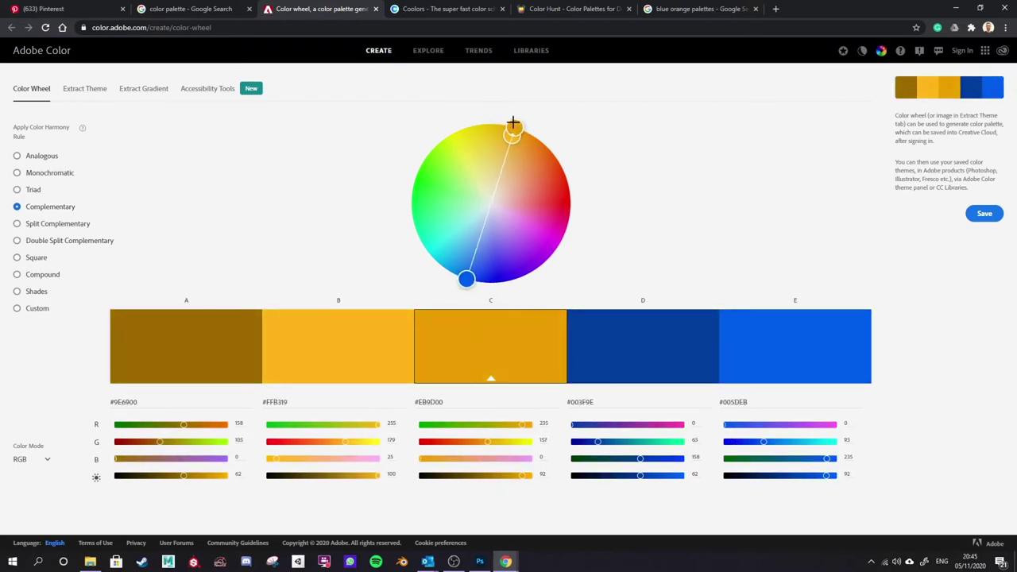
mouse_move(513, 142)
mouse_down()
mouse_move(494, 153)
mouse_move(520, 166)
mouse_move(511, 153)
mouse_up()
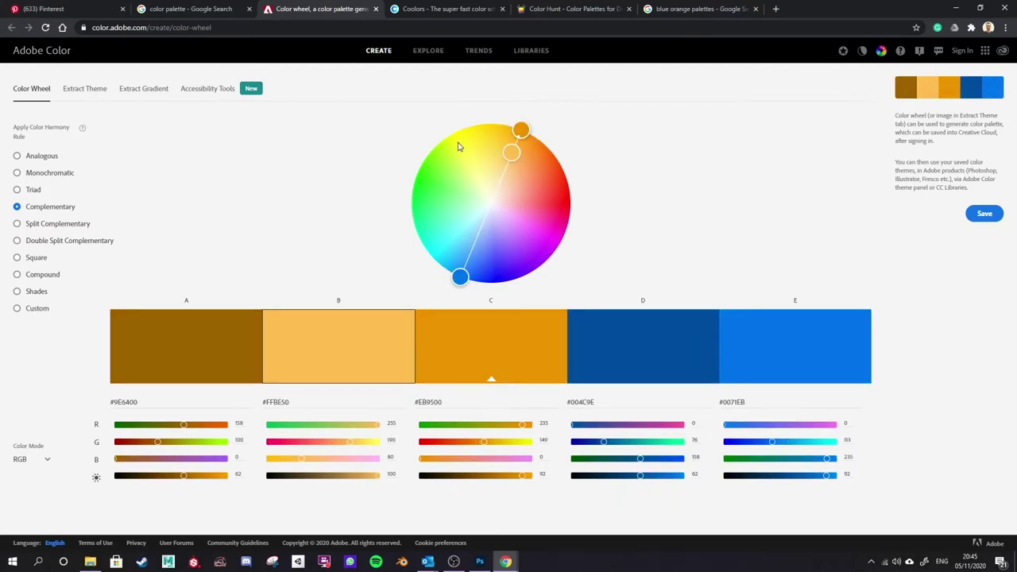
Step: Apply the Split Complementary harmony rule and rotate the base colour around the wheel to a blue-violet
click(20, 225)
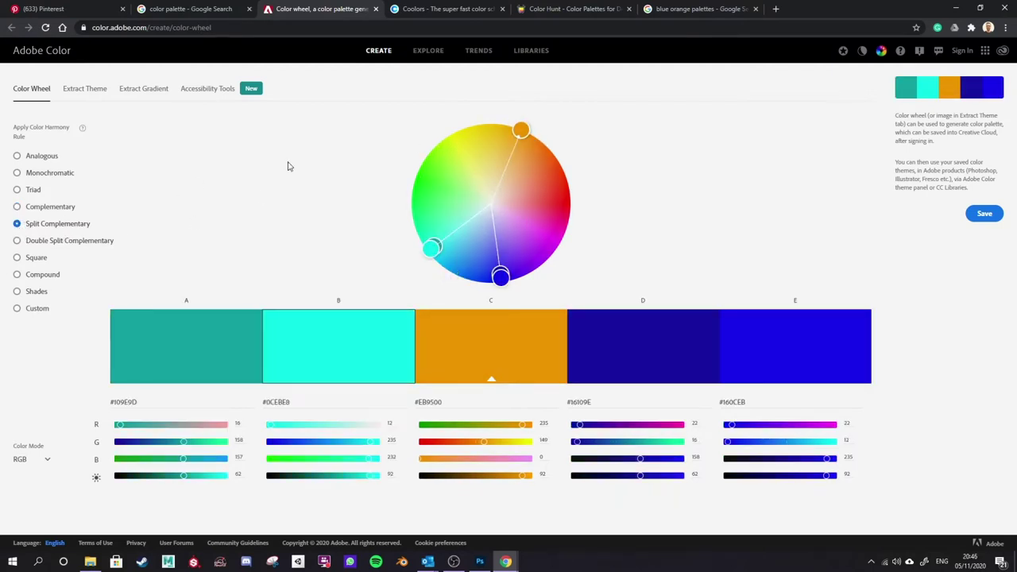
drag(540, 180, 513, 278)
mouse_move(512, 278)
mouse_down()
mouse_move(493, 218)
mouse_move(516, 272)
mouse_up()
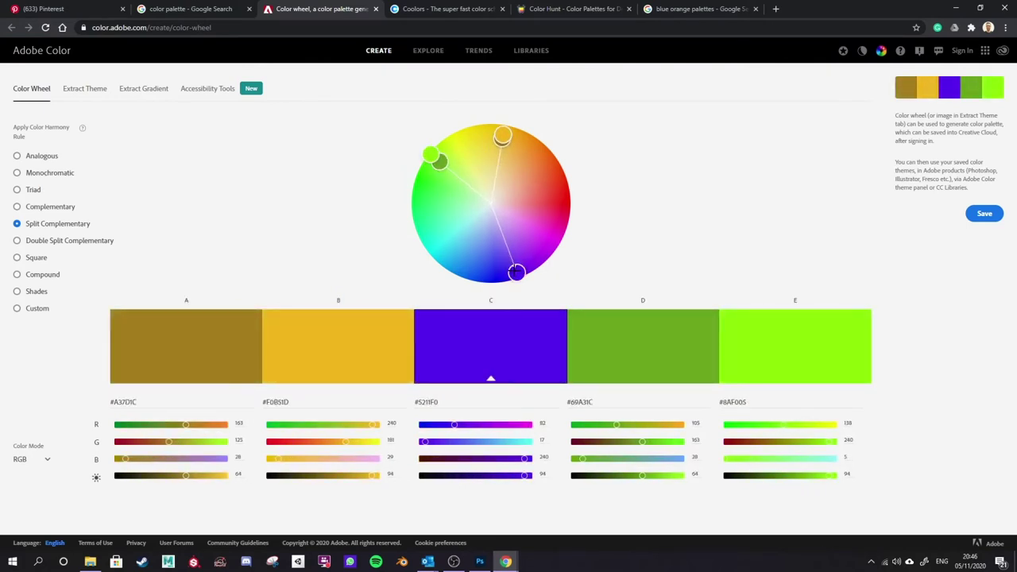
Step: Compare the harmony rules from Analogous through Compound on the violet base colour, ending back on Analogous
click(19, 156)
click(18, 174)
click(19, 190)
click(19, 207)
click(18, 224)
click(18, 240)
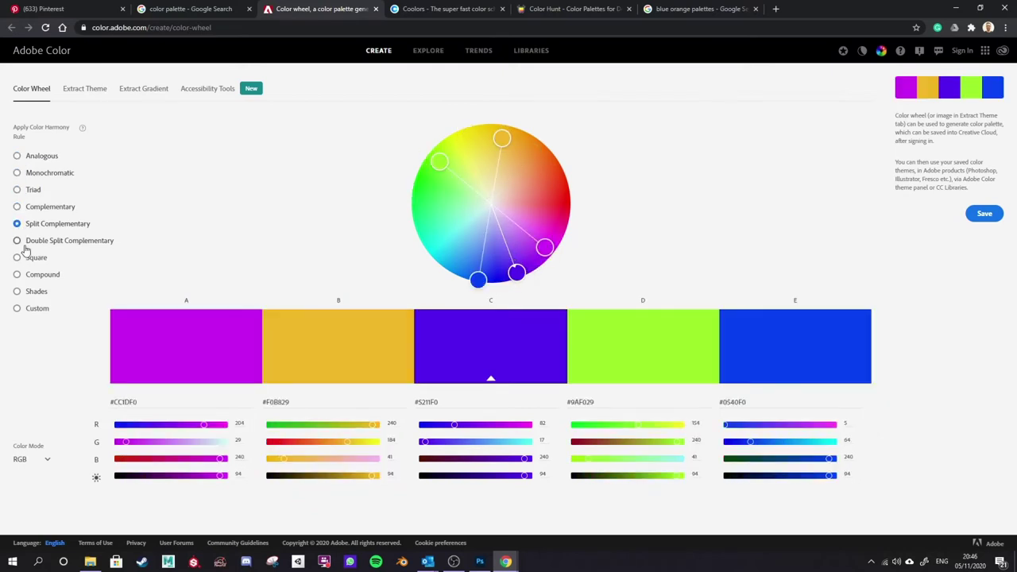
click(18, 257)
click(18, 274)
click(30, 158)
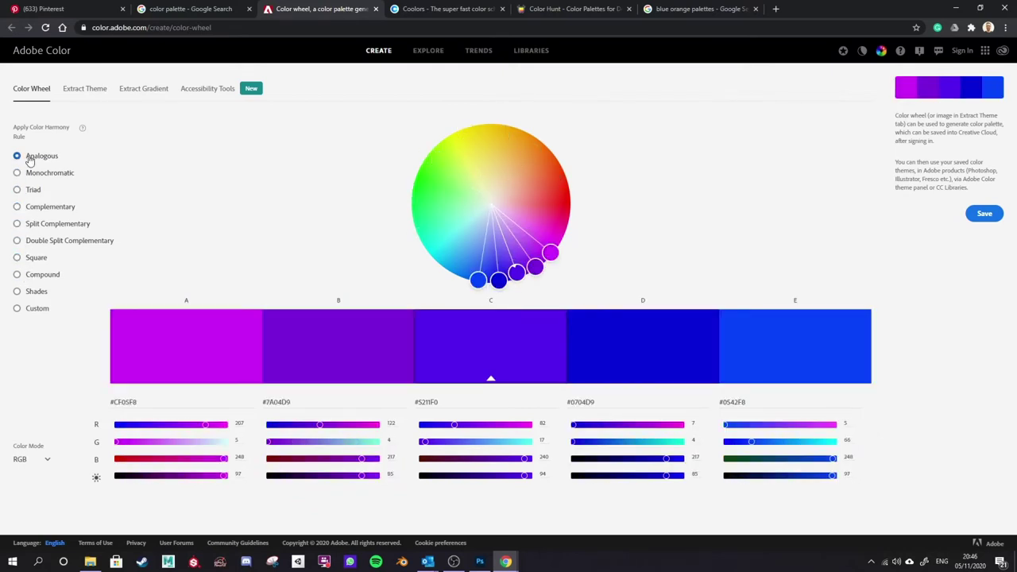
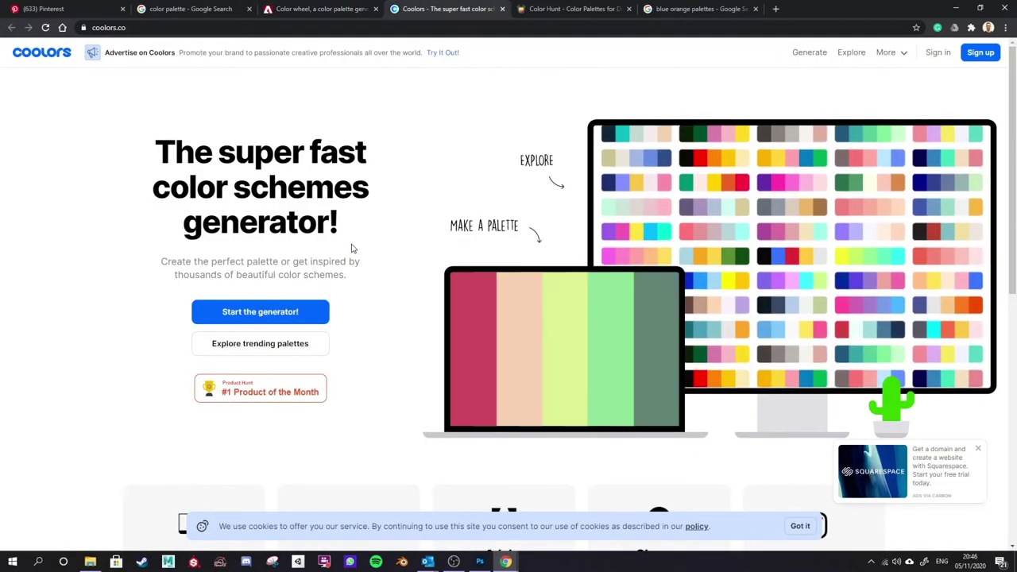
Step: Start the Coolors palette generator and skip through its whole introductory tutorial
click(272, 313)
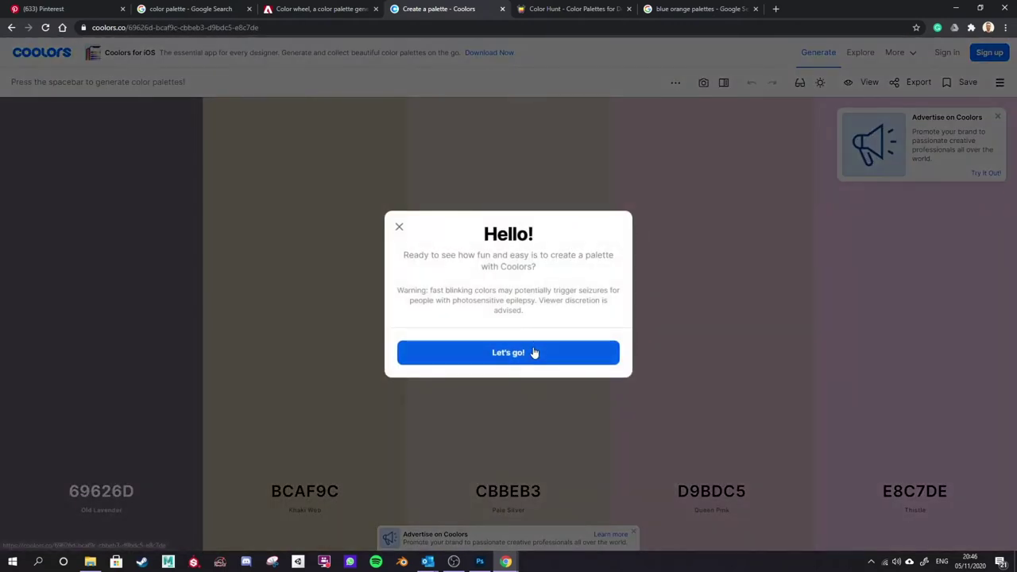
click(533, 352)
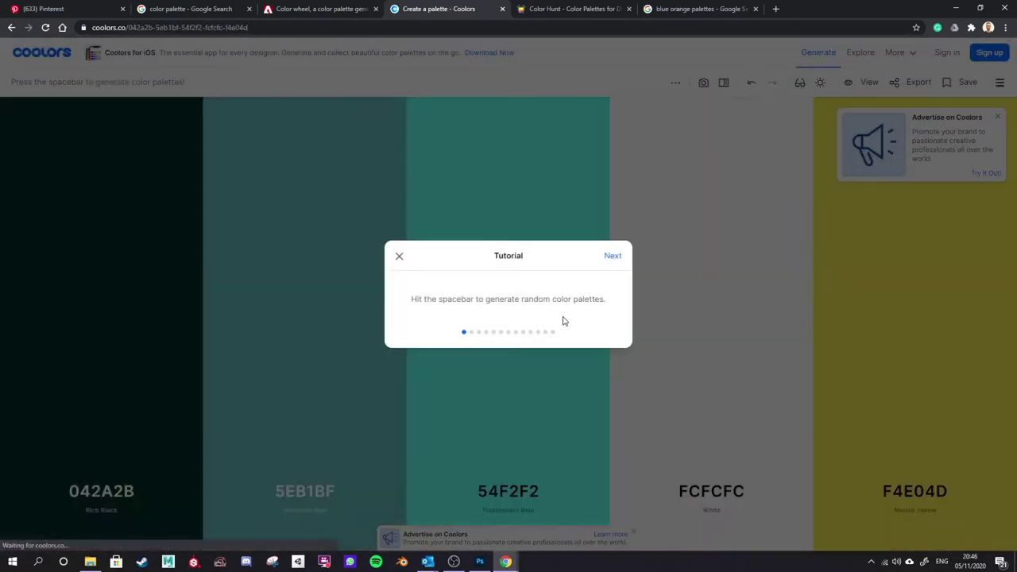
click(612, 257)
click(611, 256)
click(611, 256)
click(612, 256)
click(611, 256)
click(612, 257)
click(612, 257)
click(611, 256)
click(611, 256)
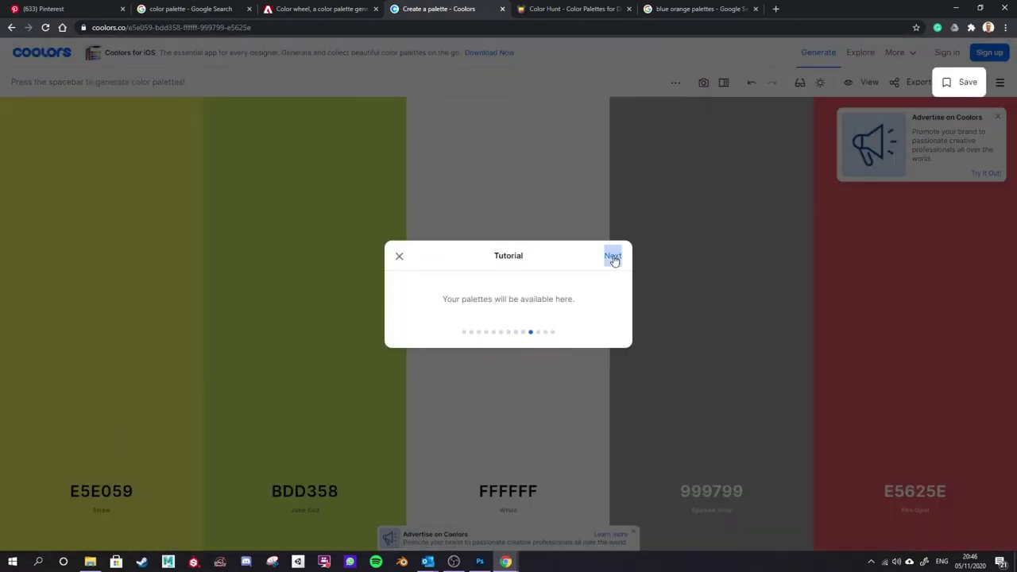
click(612, 256)
click(611, 257)
double_click(612, 259)
click(554, 329)
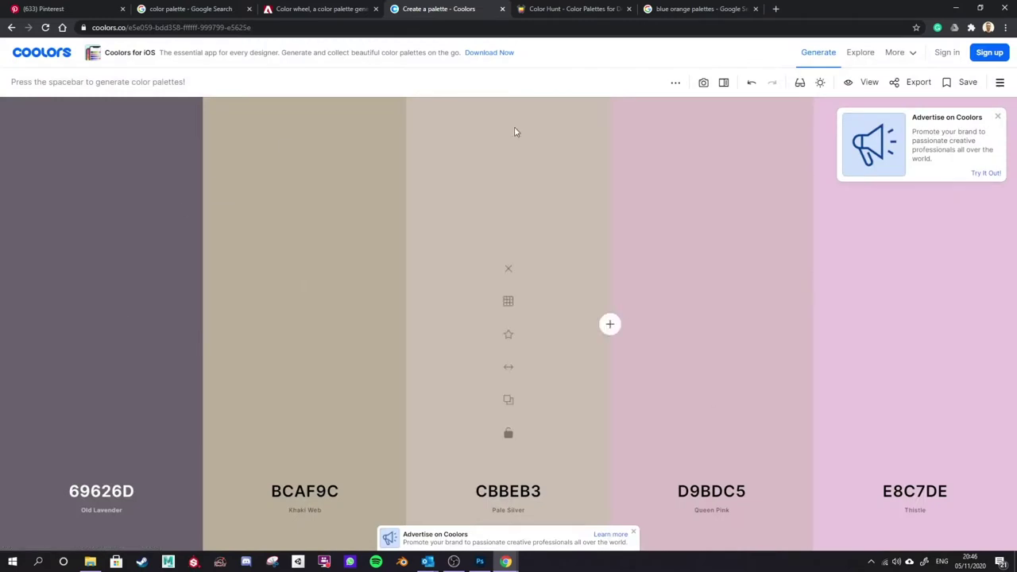
Step: Return to the Coolors home page and browse its trending color palettes for blue and orange combinations
click(10, 27)
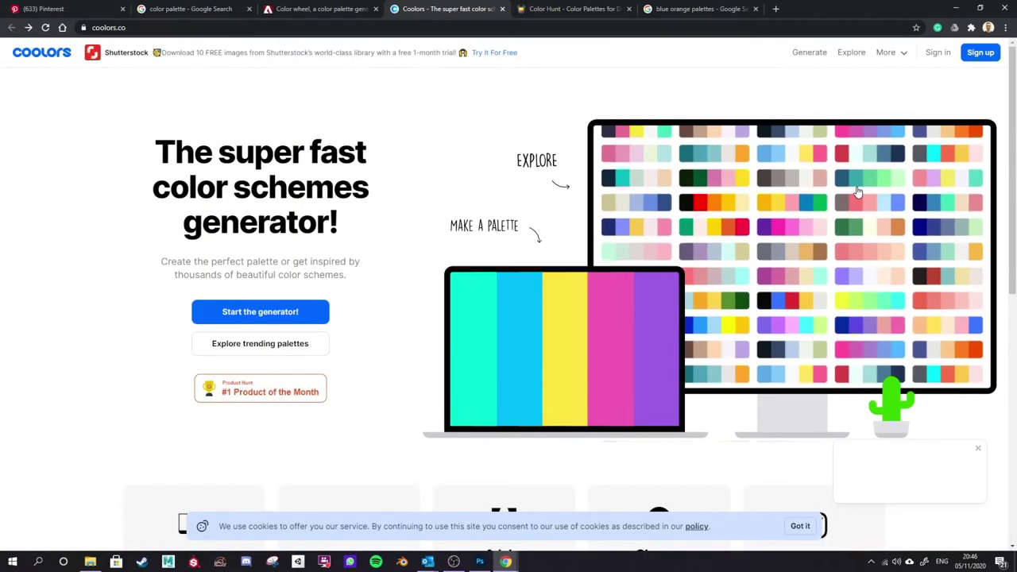
click(658, 187)
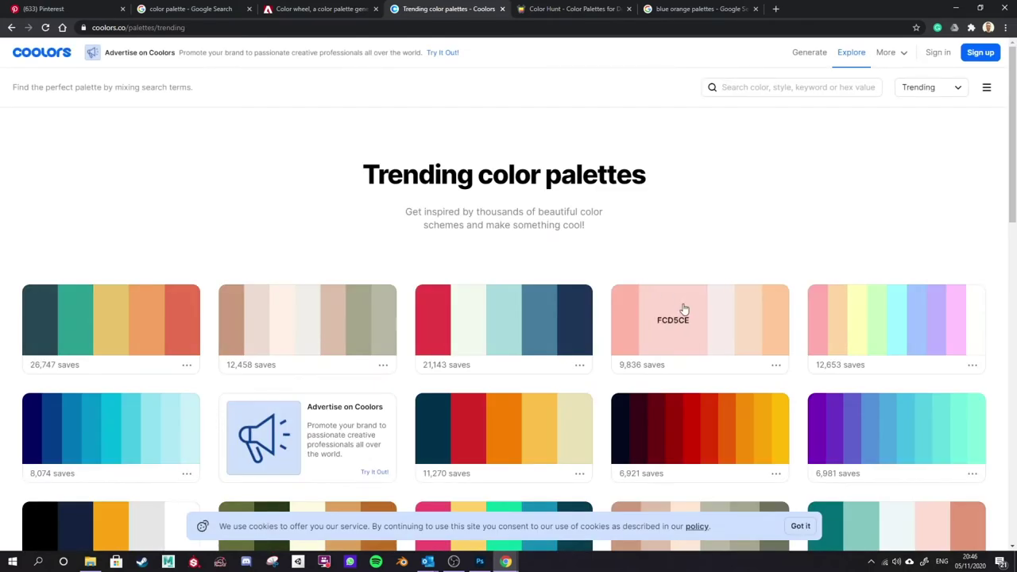
scroll(668, 294, down, 2)
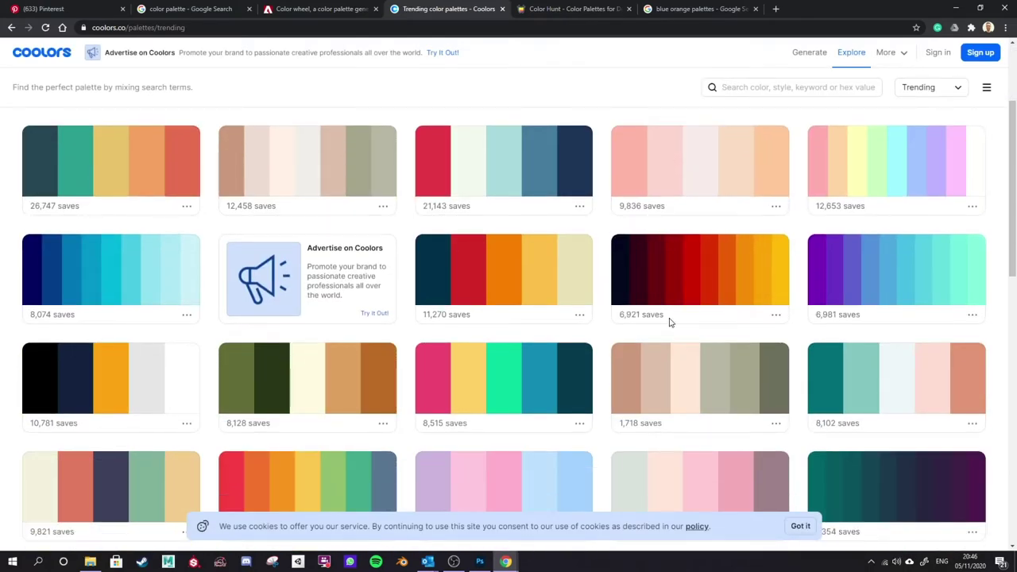
scroll(669, 322, down, 3)
scroll(783, 310, down, 10)
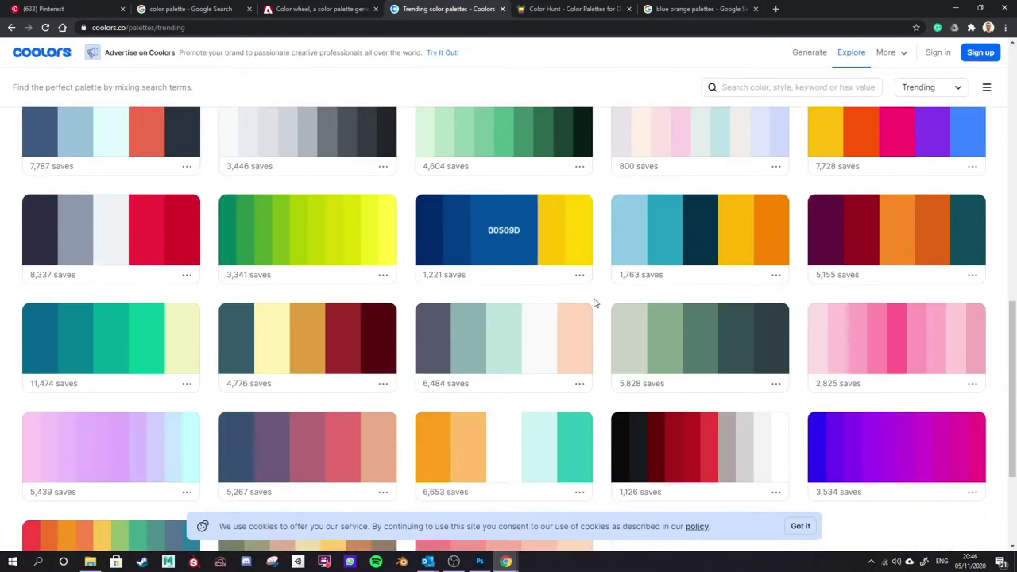
scroll(623, 359, up, 20)
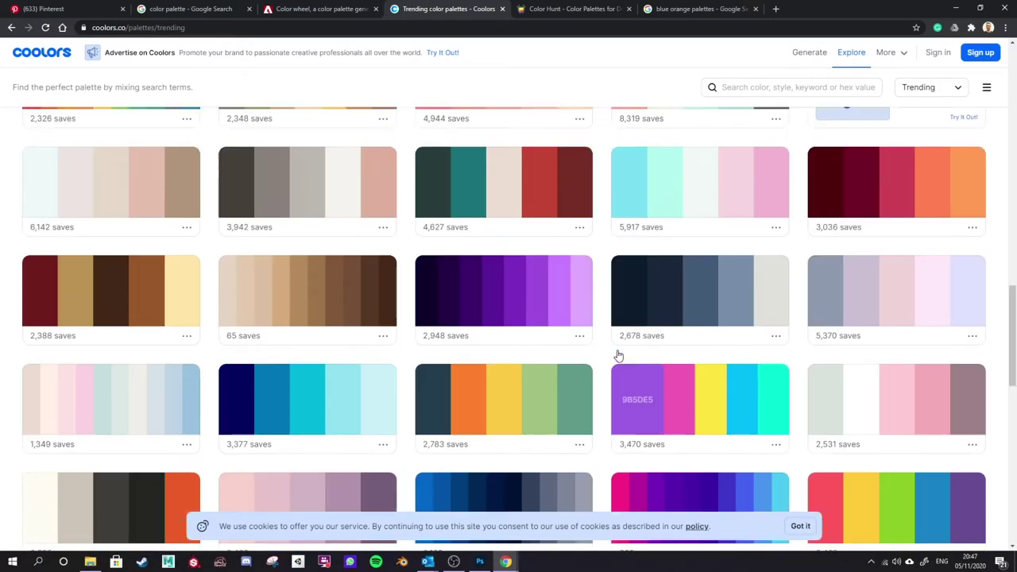
scroll(618, 363, down, 6)
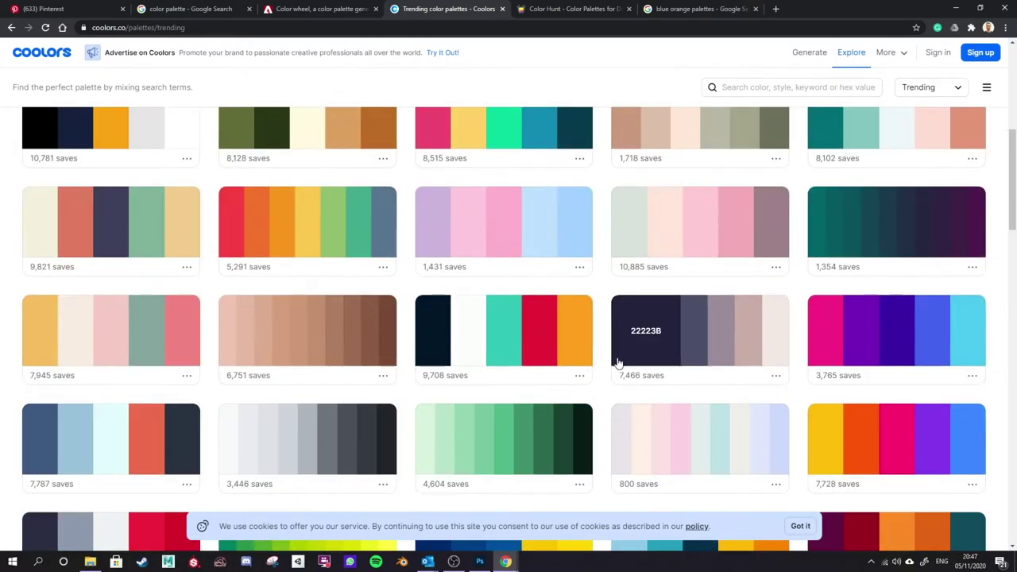
scroll(617, 349, down, 5)
scroll(848, 165, up, 2)
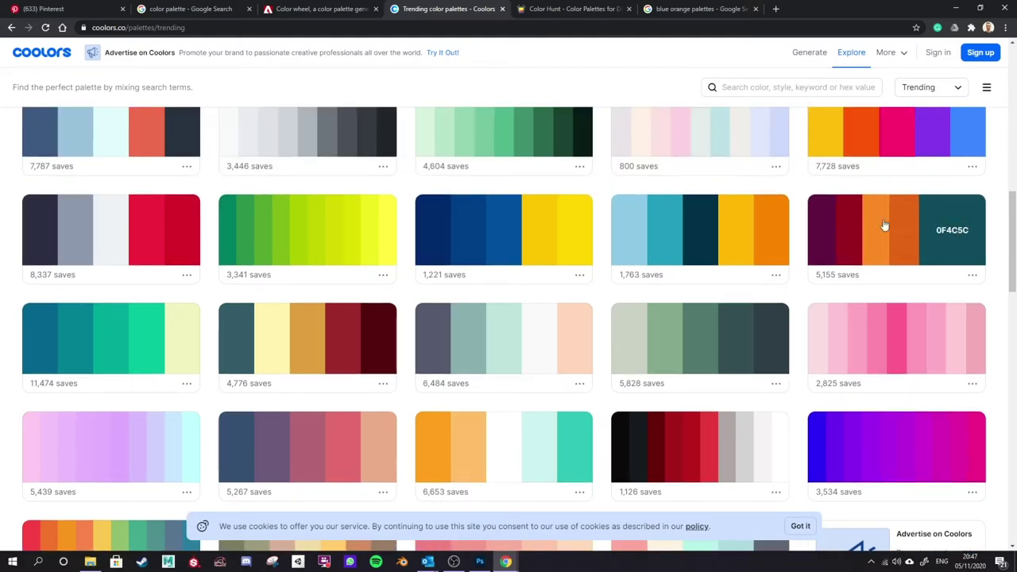
scroll(572, 357, down, 4)
scroll(480, 392, down, 5)
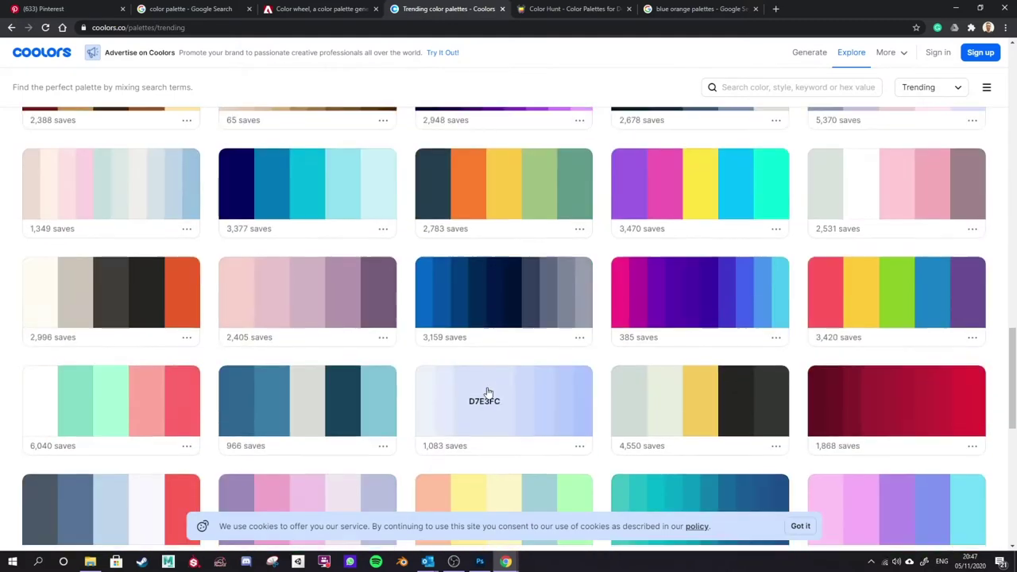
scroll(484, 392, up, 15)
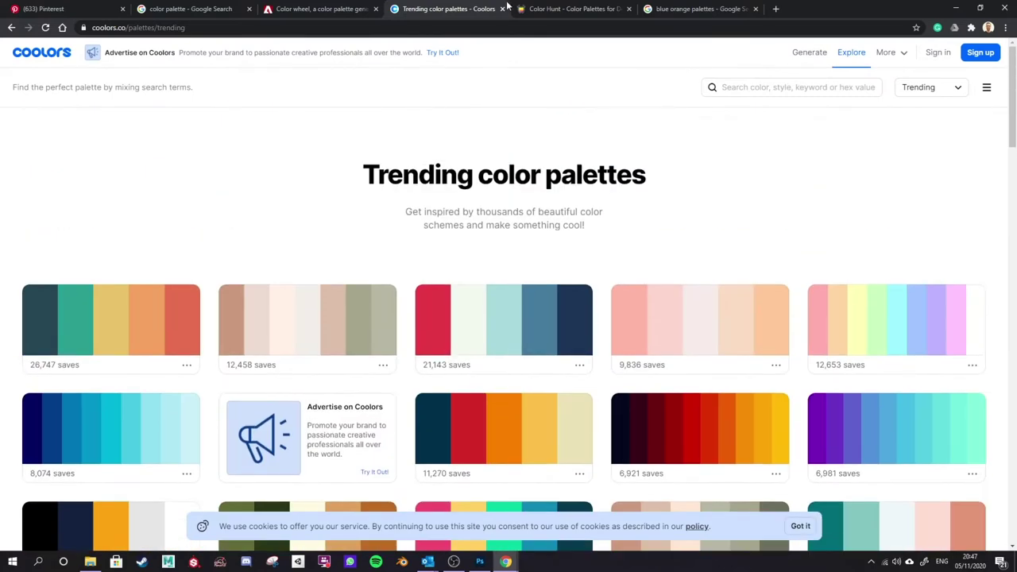
Step: Close the Coolors, Adobe Color and Color Hunt tabs, glancing over the Color Hunt palettes, and show the blue orange palettes image results
click(502, 9)
click(375, 9)
click(375, 8)
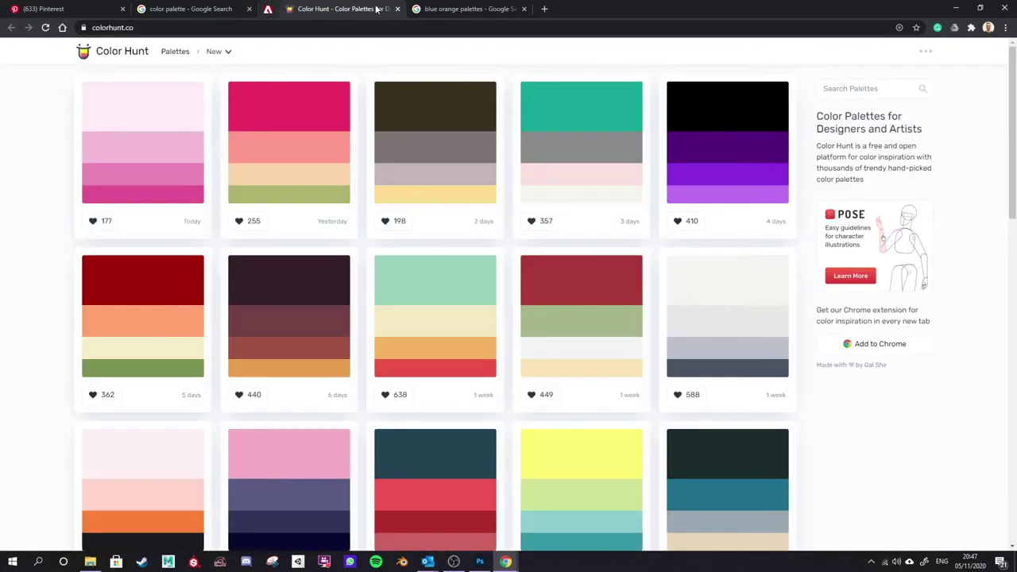
scroll(619, 248, down, 1)
scroll(511, 298, up, 1)
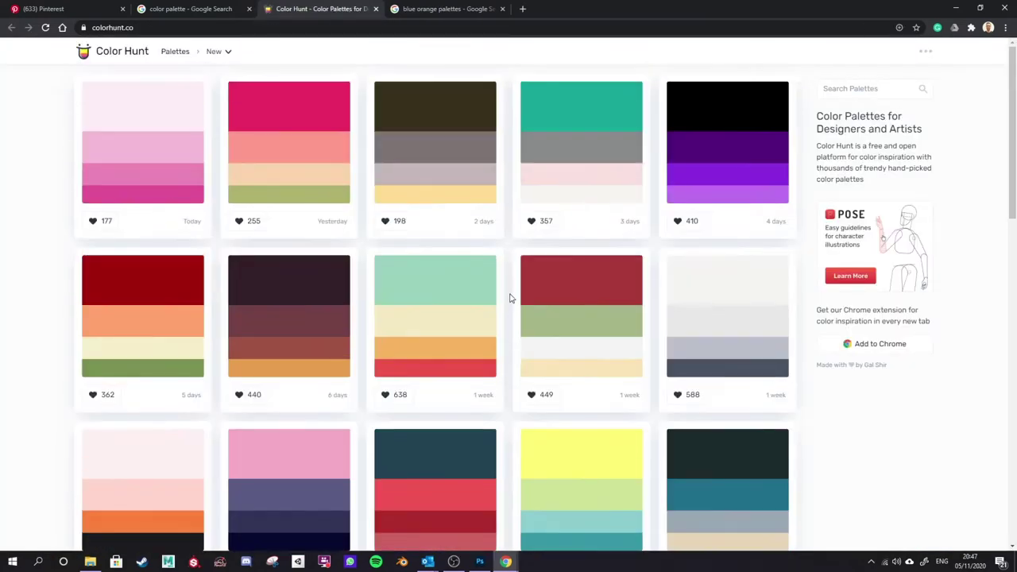
click(375, 8)
click(318, 9)
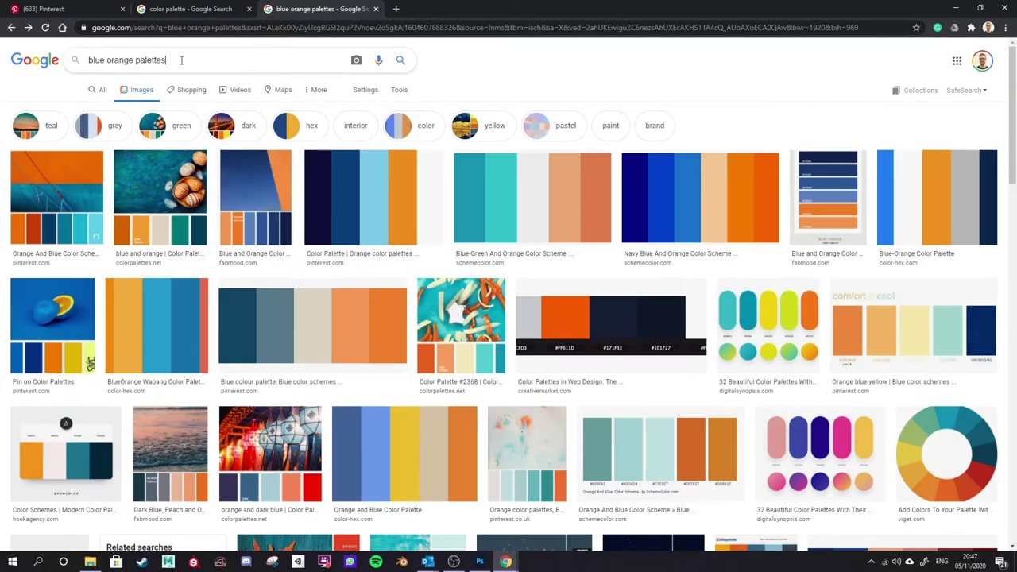
Step: Copy the Viget colour wheel image from the search results and paste it onto the artboard in Photoshop
click(958, 418)
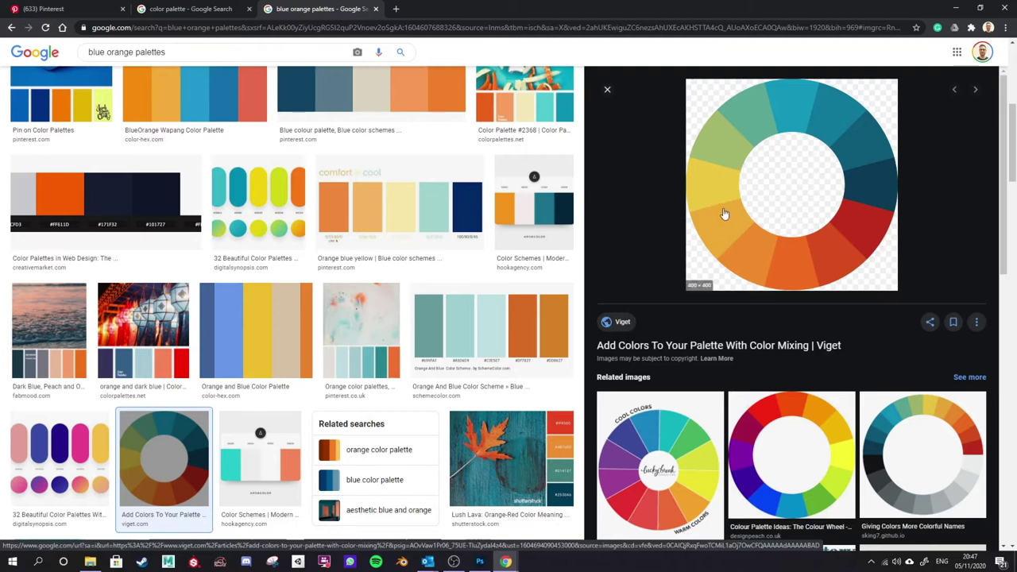
right_click(798, 201)
click(834, 319)
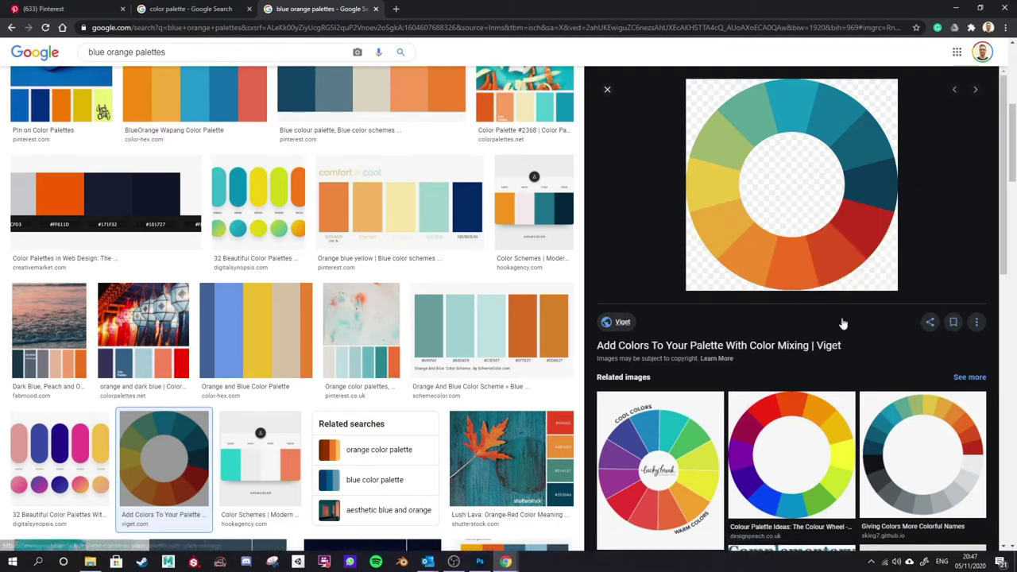
click(959, 8)
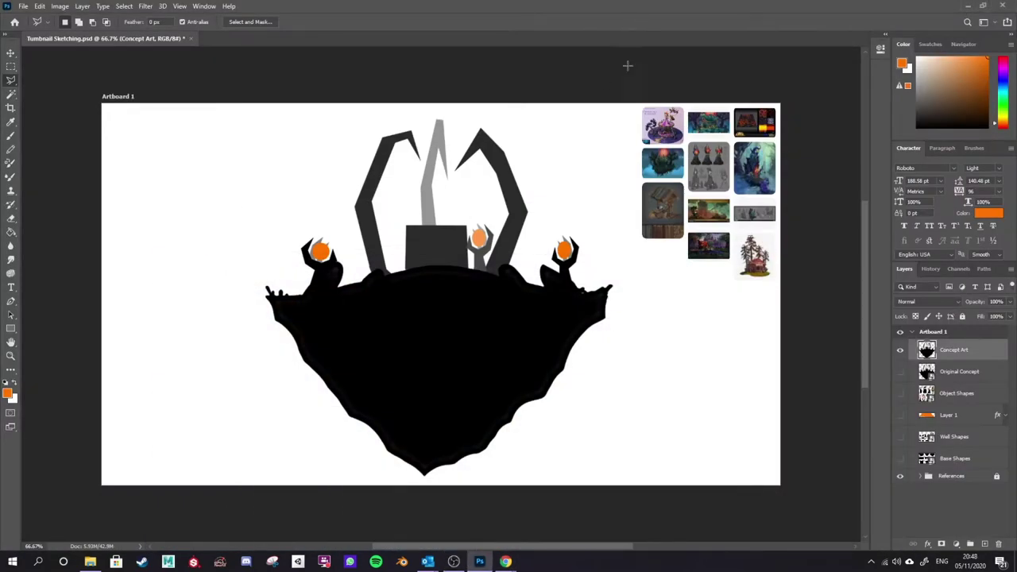
key(ctrl+v)
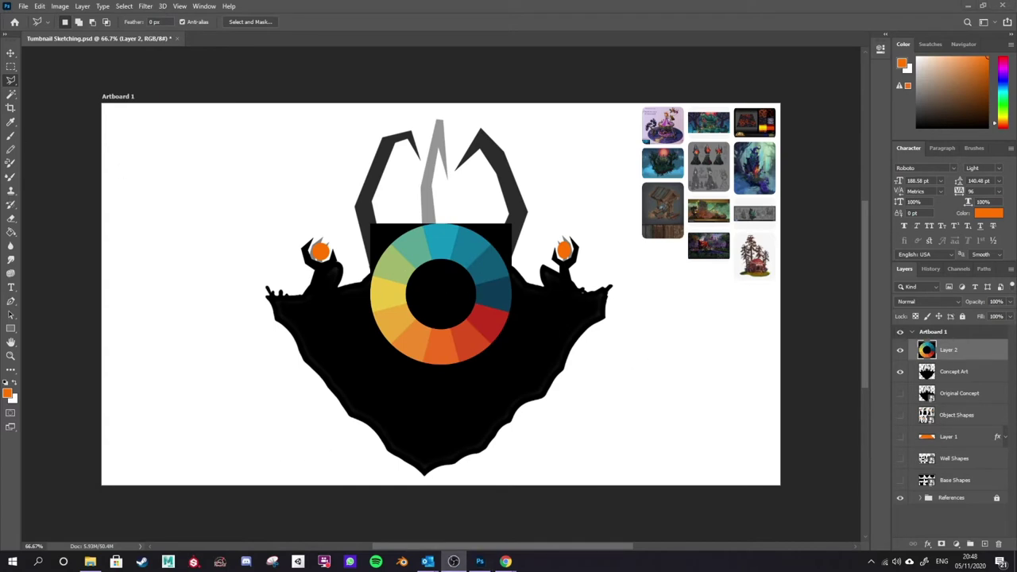
Step: Move the colour wheel into the artboard's upper-left corner and scale it down to slightly under half its size
click(11, 53)
drag(432, 319, 166, 205)
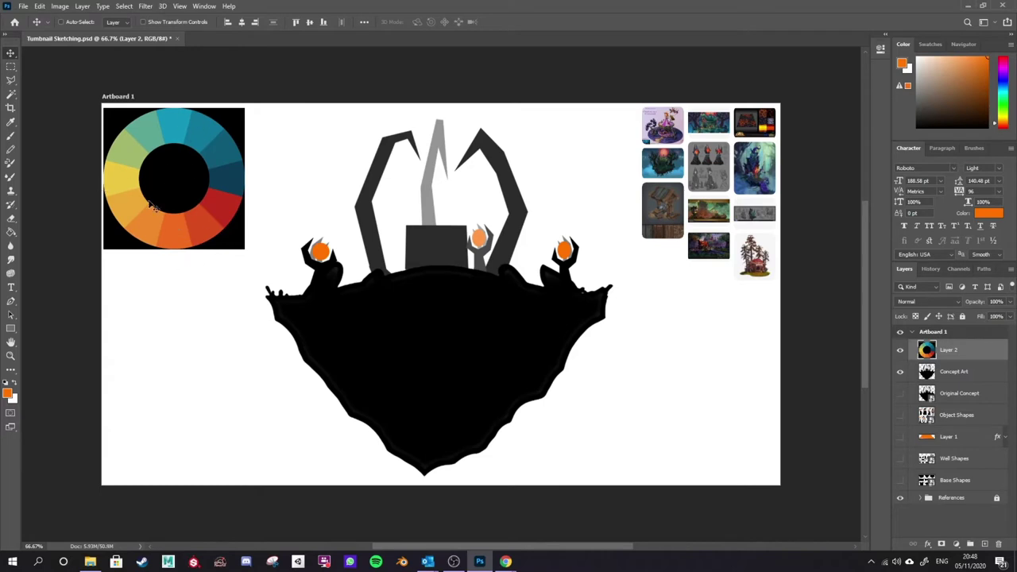
key(ctrl+t)
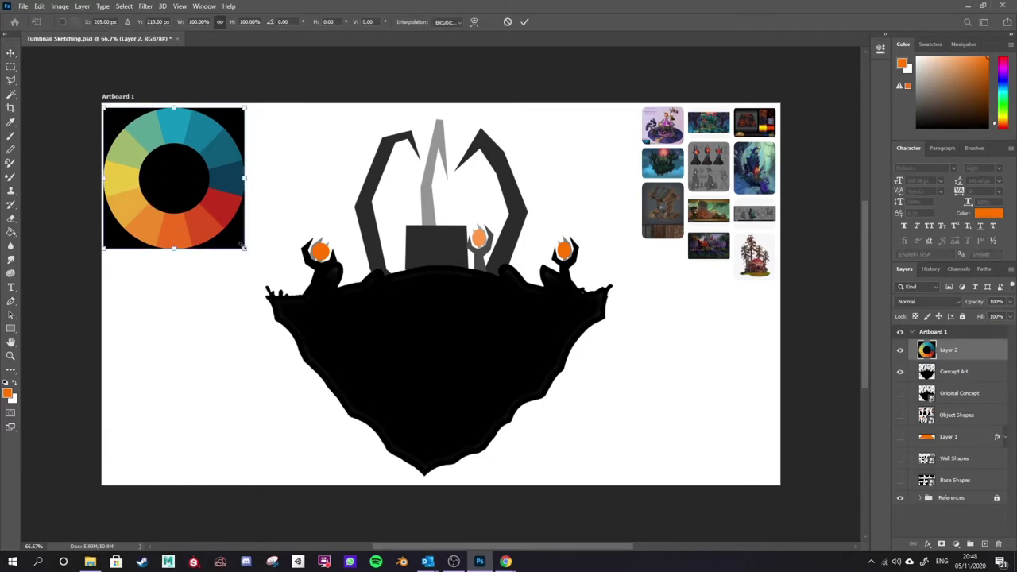
drag(244, 247, 168, 172)
key(Return)
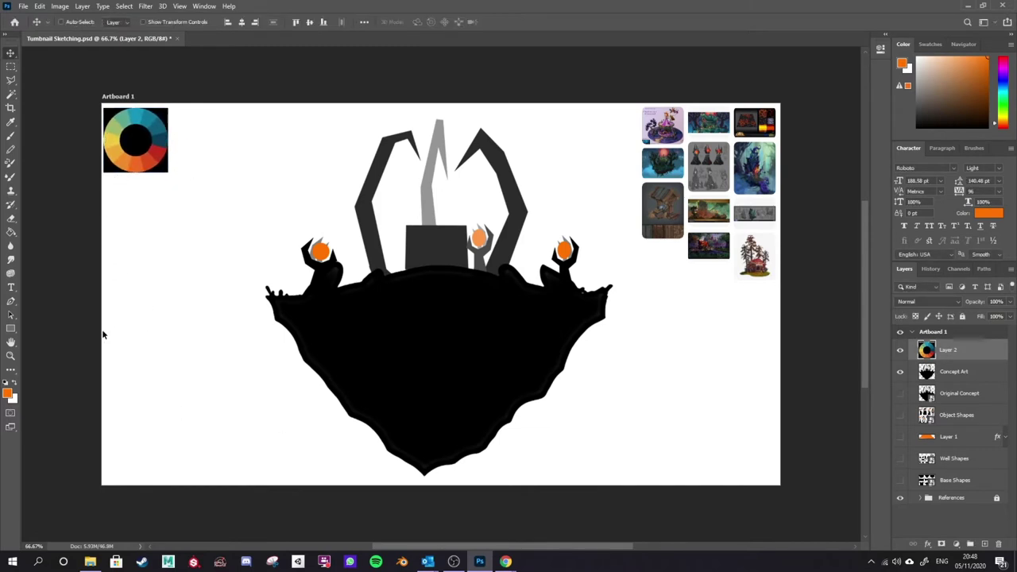
Step: Nudge the colour wheel inward, away from the artboard's upper-left corner, and lock all on its layer
key(shift+Right)
key(shift+Right)
key(shift+Down)
key(shift+Down)
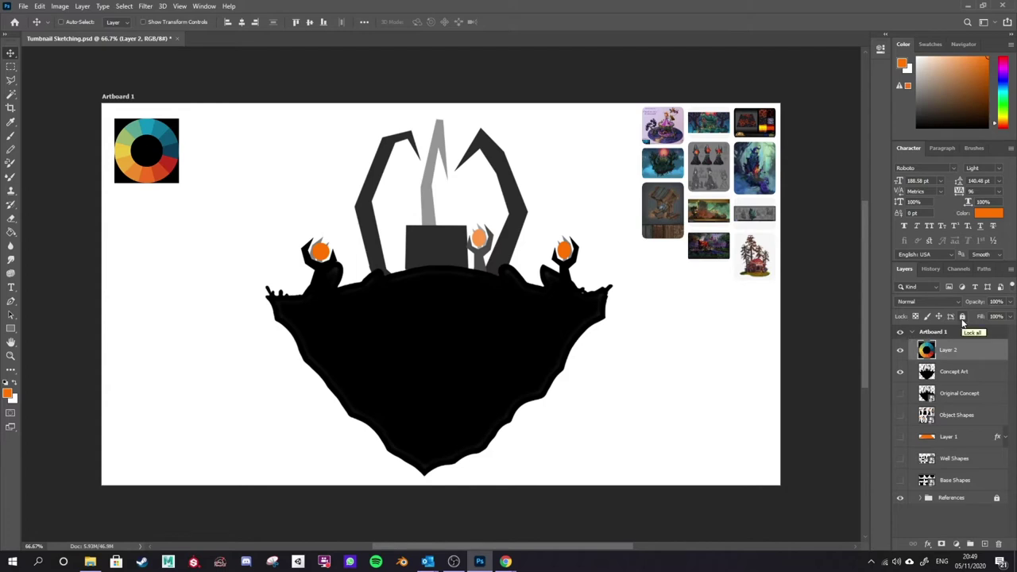
click(962, 317)
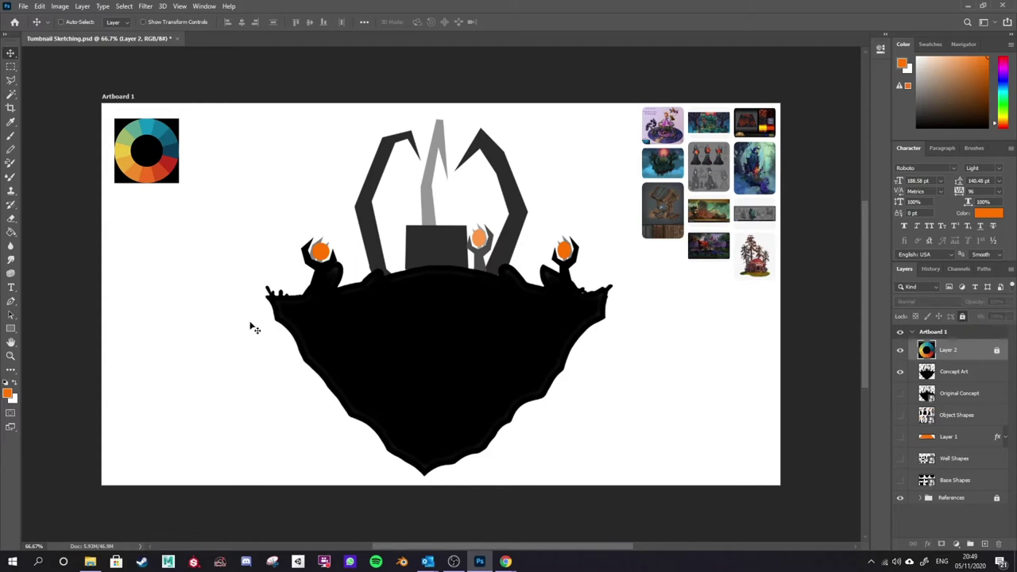
Step: Try to paint on the fully locked colour wheel layer with the Brush tool
key(b)
click(253, 234)
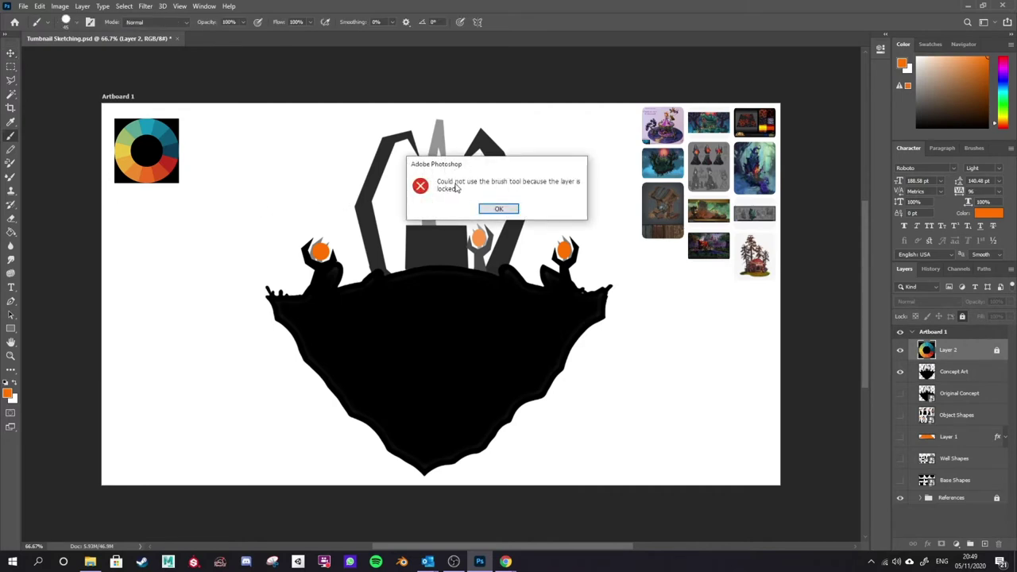
click(497, 208)
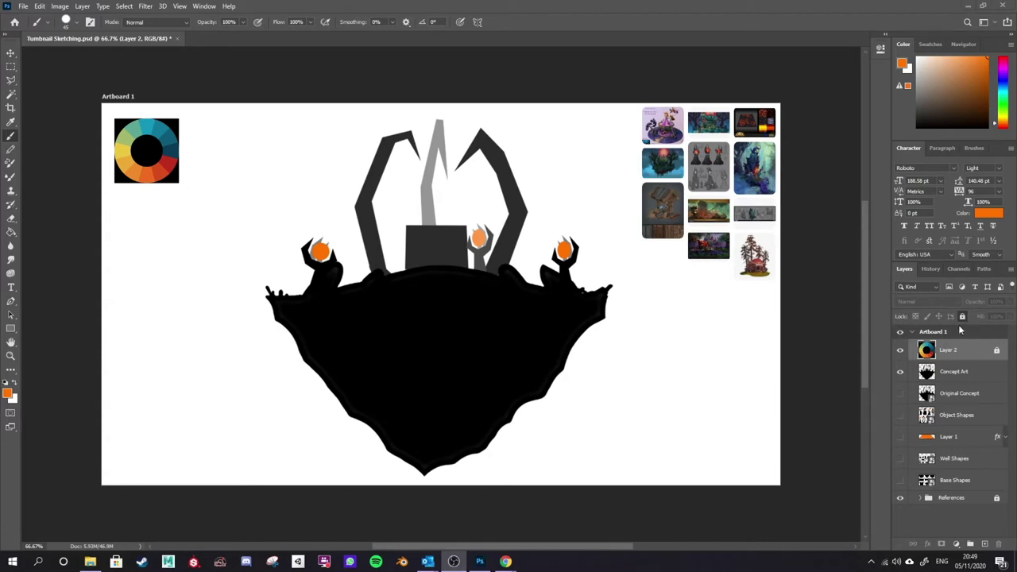
Step: Lock the Concept Art layer's transparent pixels, testing orange brush scribbles before and after the lock and undoing both
click(963, 372)
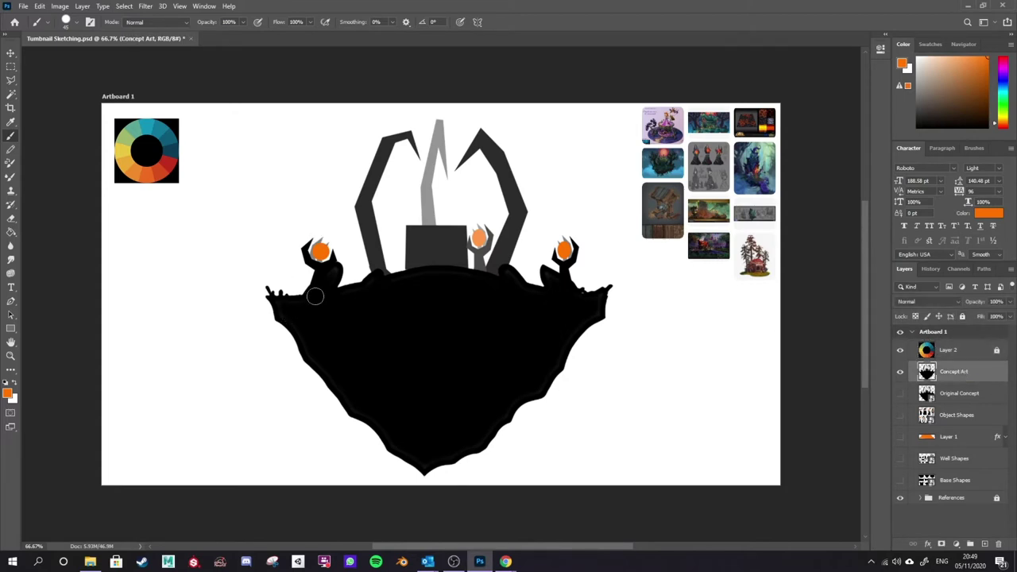
mouse_move(376, 197)
mouse_down()
mouse_move(357, 251)
mouse_move(393, 254)
mouse_move(375, 297)
mouse_move(470, 263)
mouse_move(534, 276)
mouse_up()
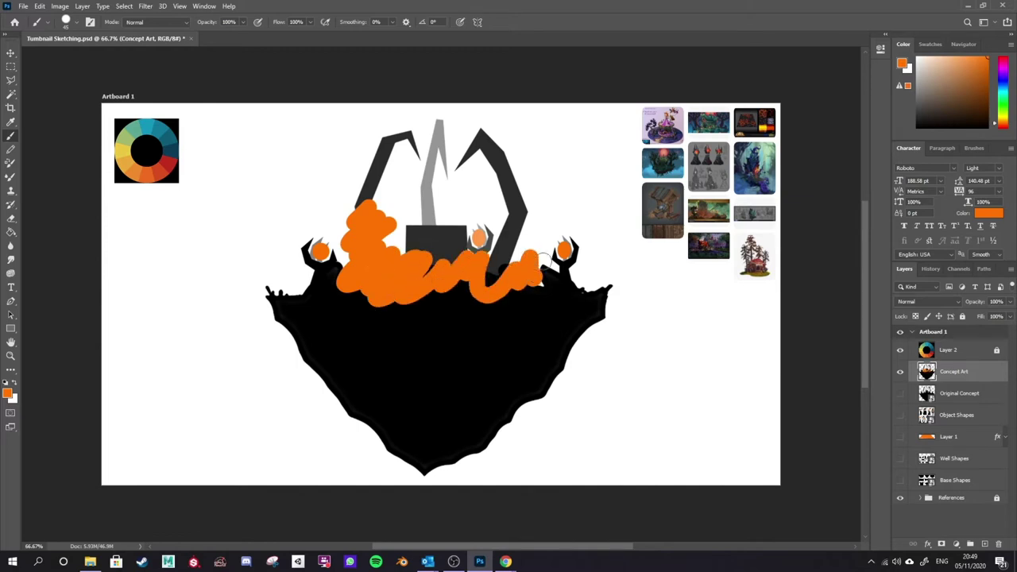
key(ctrl+z)
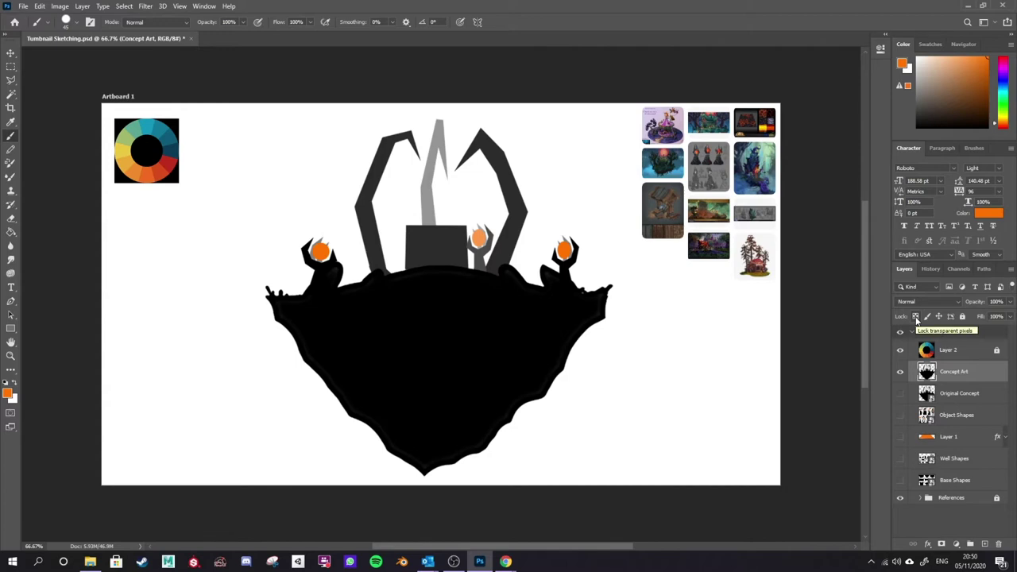
click(915, 317)
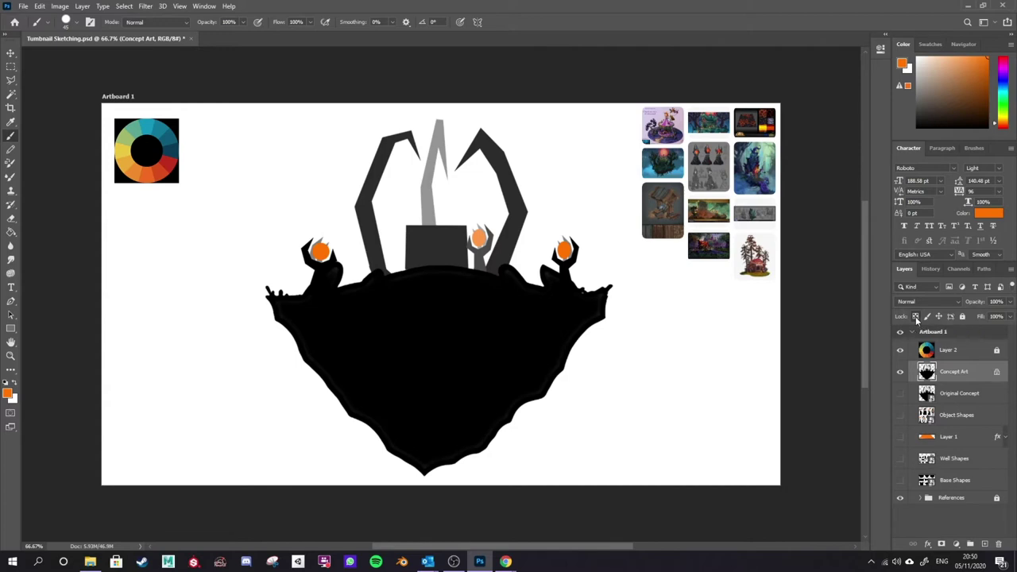
mouse_move(563, 354)
mouse_down()
mouse_move(526, 394)
mouse_move(509, 466)
mouse_move(465, 477)
mouse_move(364, 341)
mouse_move(276, 400)
mouse_move(246, 317)
mouse_move(586, 388)
mouse_up()
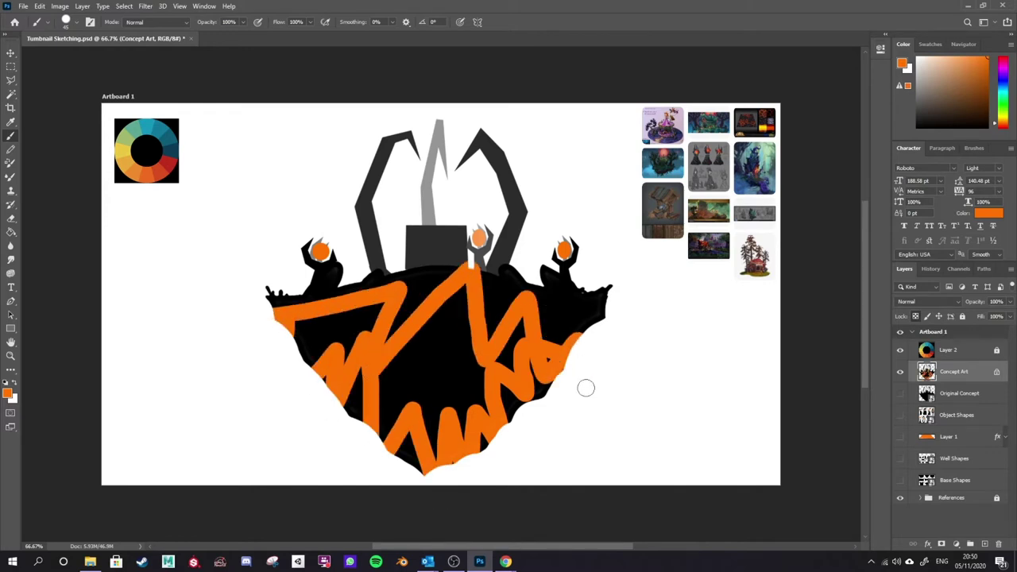
key(ctrl+z)
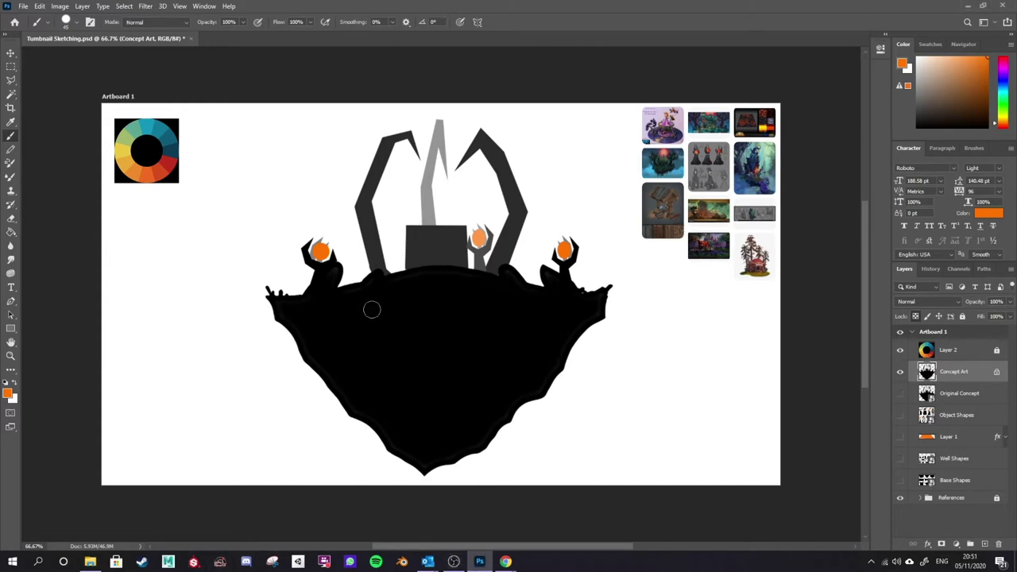
Step: Try sampling the orange, red and dark blue segments of the colour wheel with the Eyedropper
alt+click(171, 156)
alt+click(137, 173)
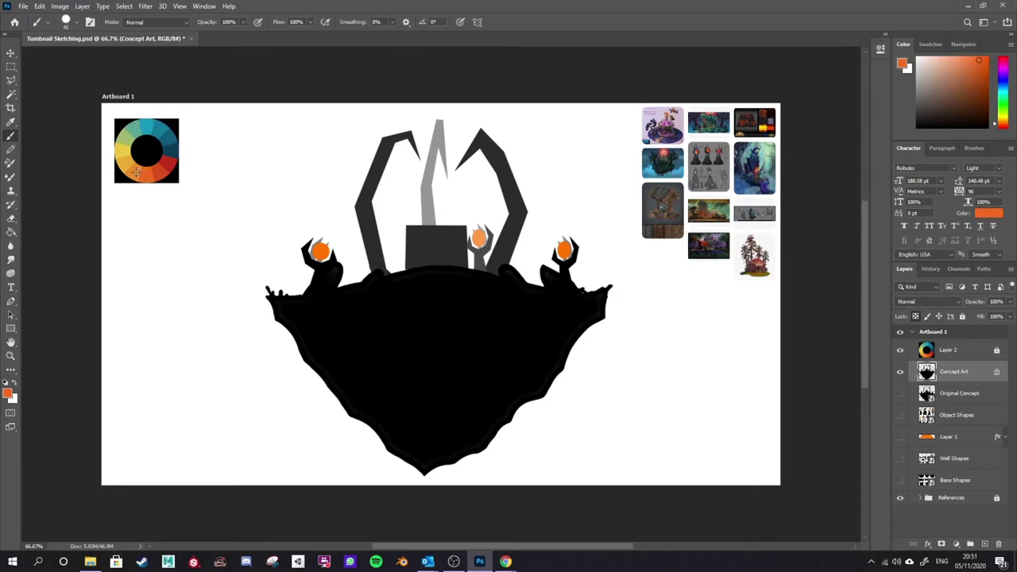
alt+click(139, 170)
key(i)
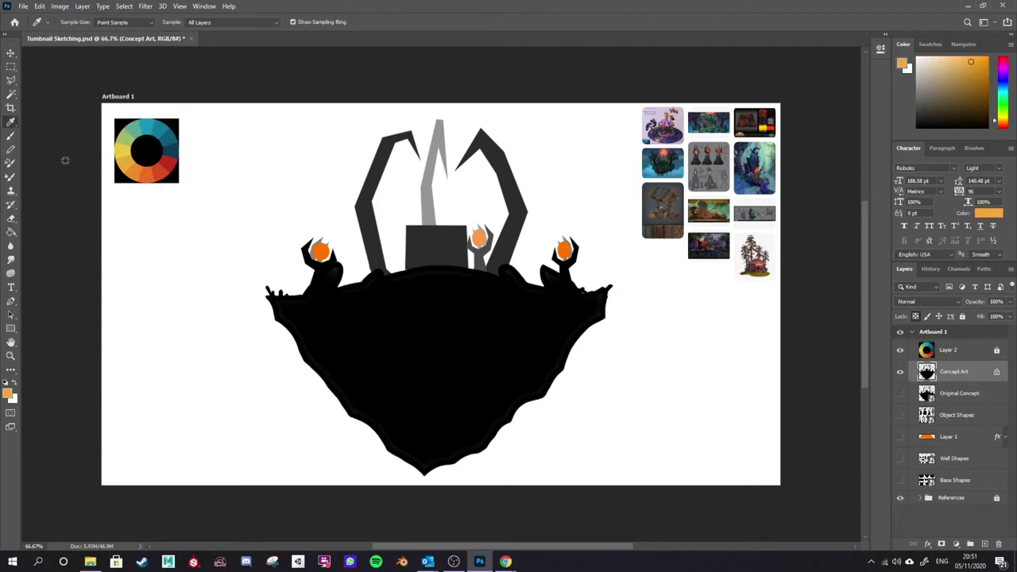
click(160, 176)
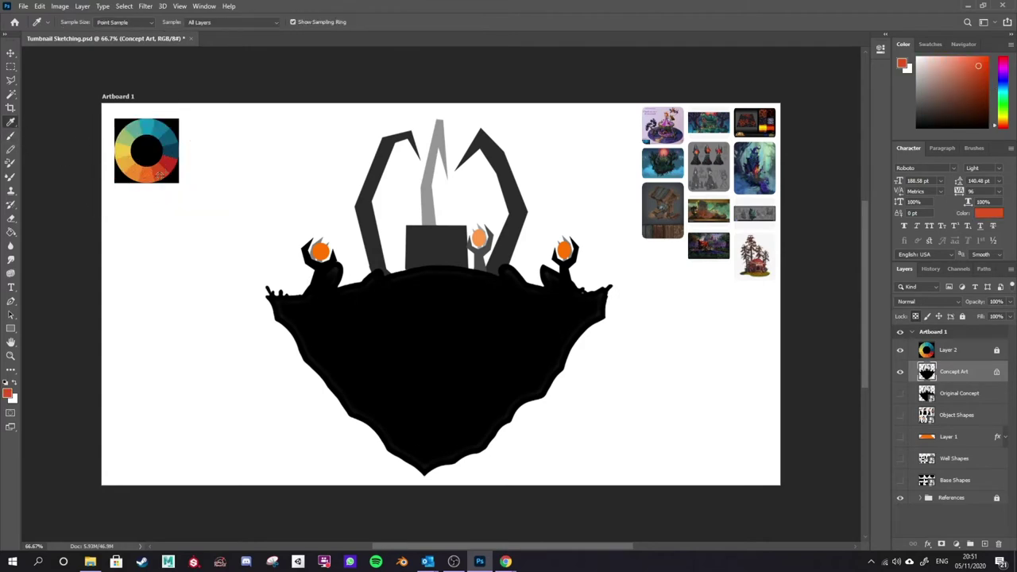
click(136, 156)
drag(173, 152, 167, 164)
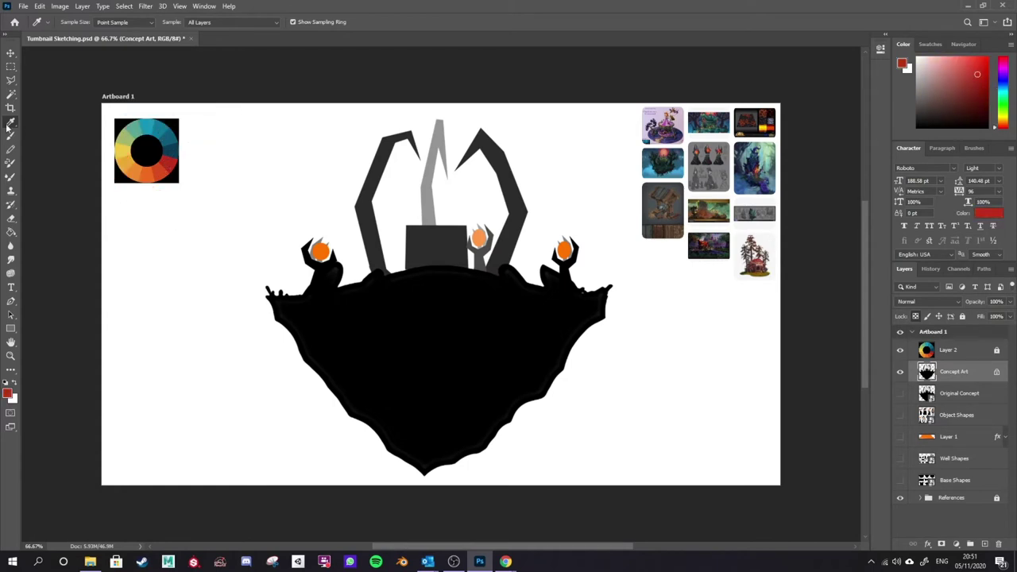
click(169, 151)
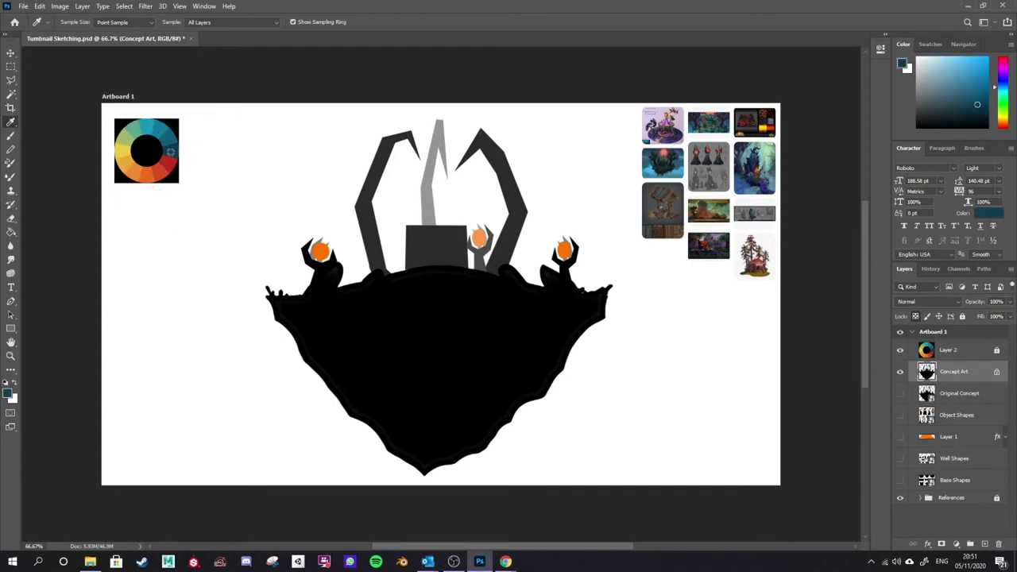
click(169, 170)
click(174, 155)
click(167, 166)
click(169, 157)
click(166, 166)
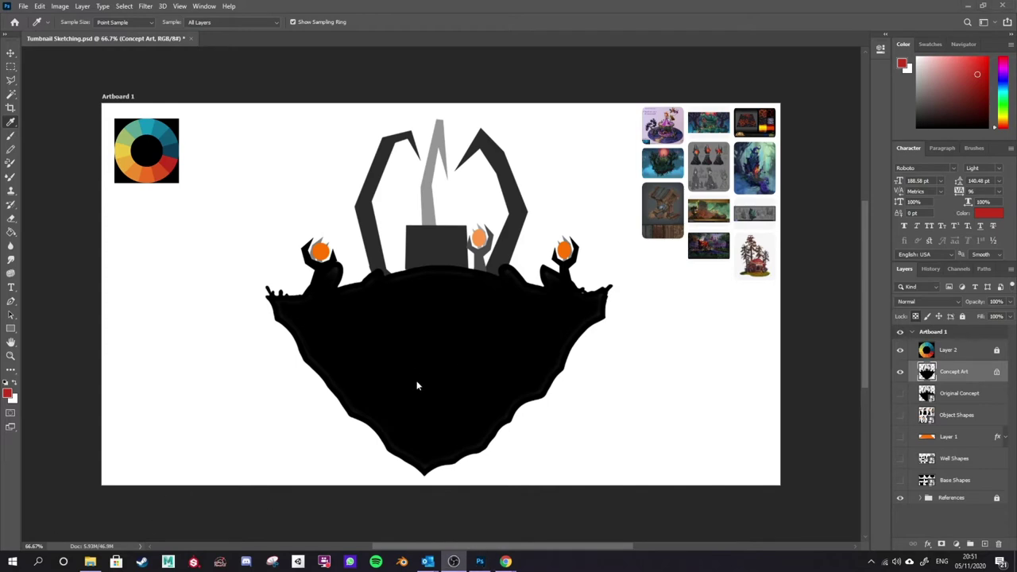
Step: Sample the wheel's dark blue and paint the island's underside with it, leaving the ground strip along the top black
click(172, 151)
key(b)
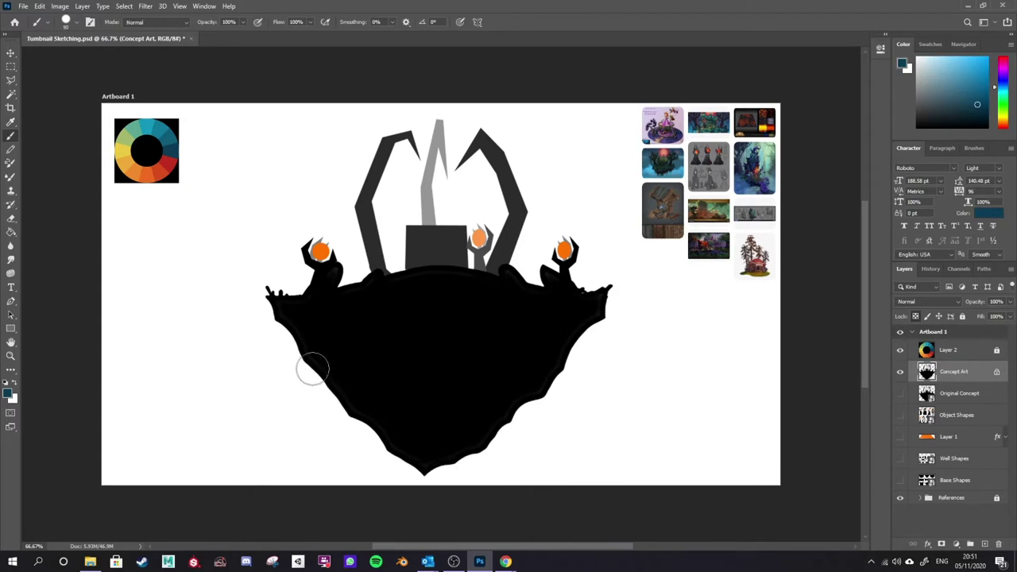
mouse_move(268, 334)
mouse_down()
mouse_move(479, 372)
mouse_move(435, 362)
mouse_move(275, 401)
mouse_move(648, 471)
mouse_move(436, 465)
mouse_move(613, 369)
mouse_move(176, 330)
mouse_move(527, 320)
mouse_move(529, 350)
mouse_up()
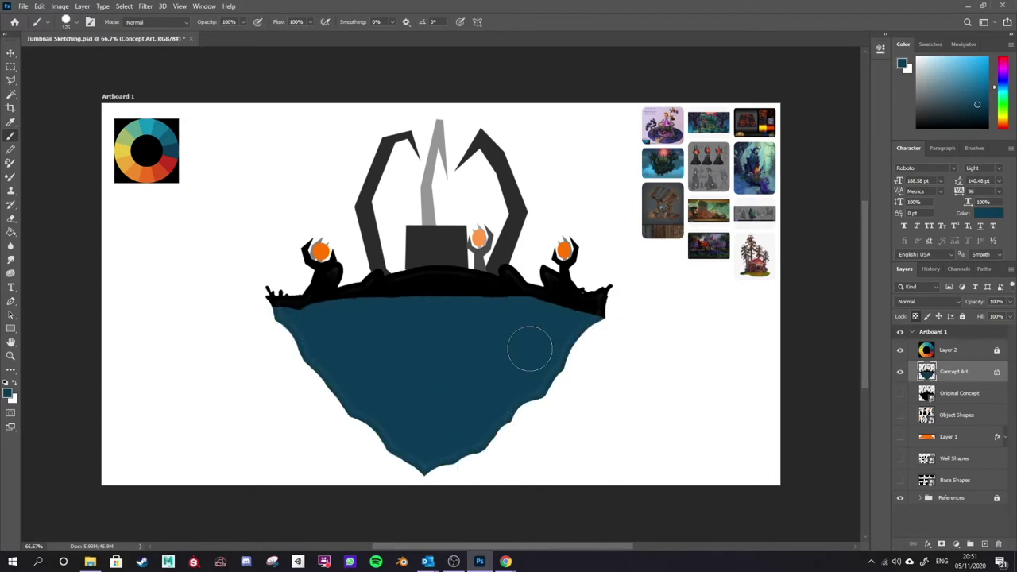
Step: Sample the lighter teal-blue segment of the colour wheel and set the brush opacity to 35%
key(alt)
alt+click(167, 132)
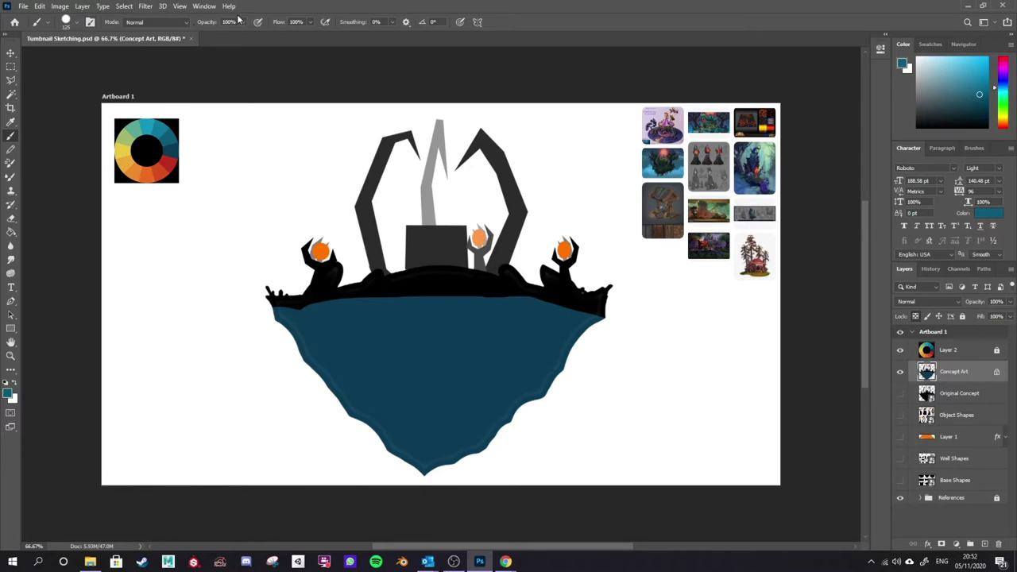
click(242, 25)
mouse_move(243, 32)
mouse_down()
mouse_move(216, 35)
mouse_move(231, 34)
mouse_up()
click(254, 10)
Step: Switch to a soft round brush enlarged to 300 px and glaze the teal-blue over the island's underside
click(76, 24)
click(56, 155)
click(277, 7)
key(bracketright)
key(bracketright)
key(bracketright)
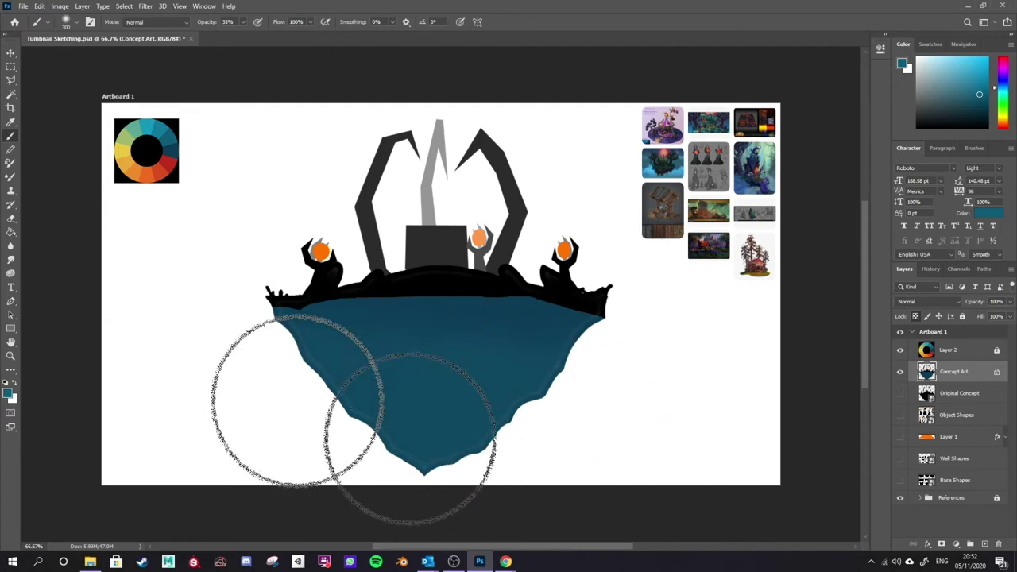
Step: Reduce the brush to 150 px, sample the wheel's red and blend it over the lower part of the island's underside
key(bracketleft)
key(bracketleft)
key(bracketleft)
key(bracketleft)
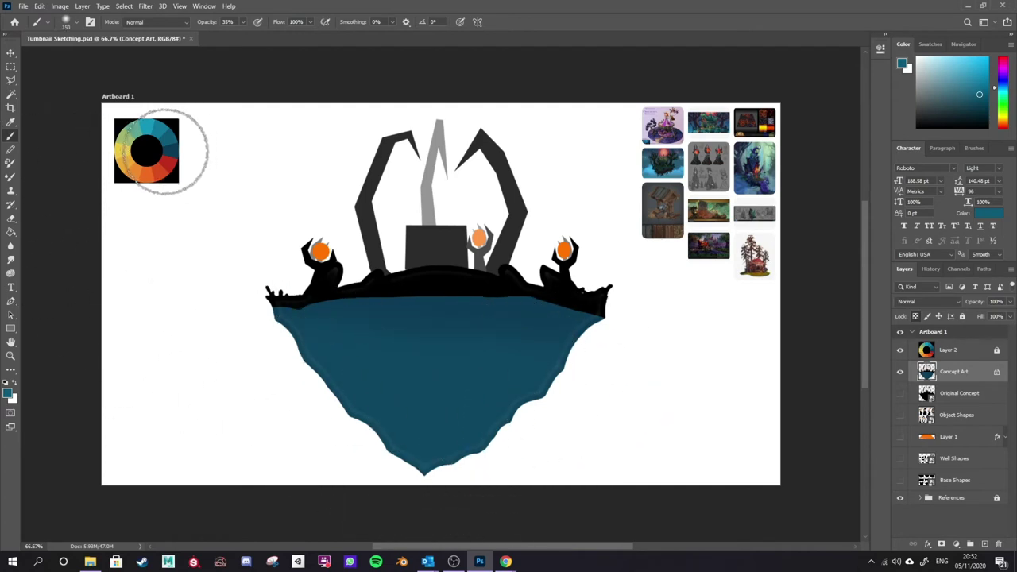
key(alt)
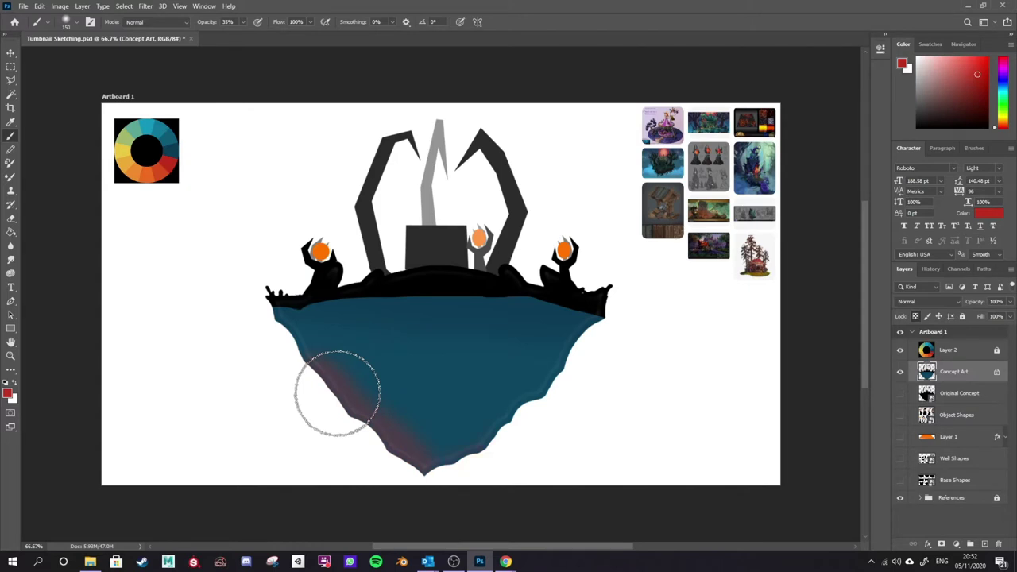
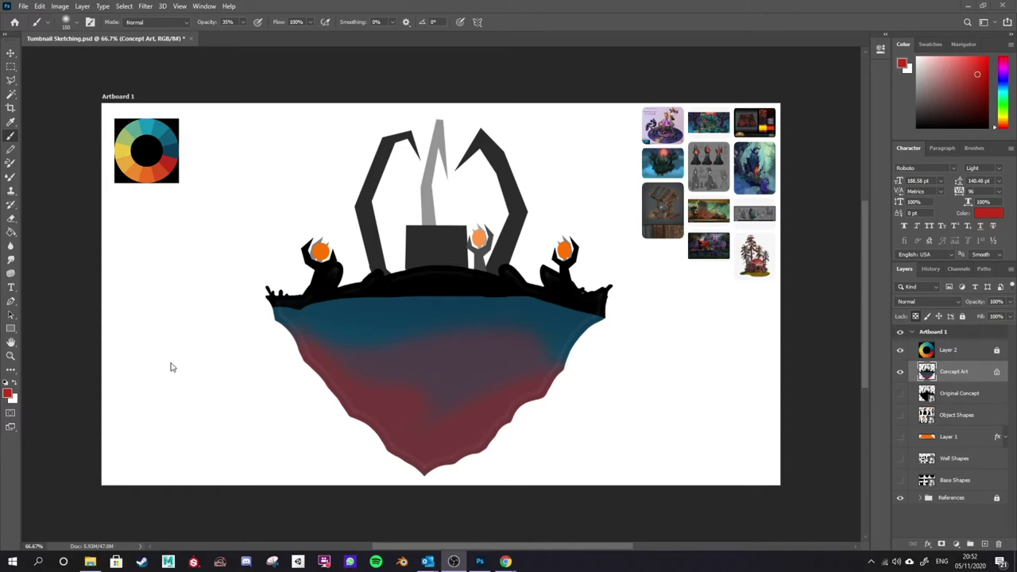
click(394, 405)
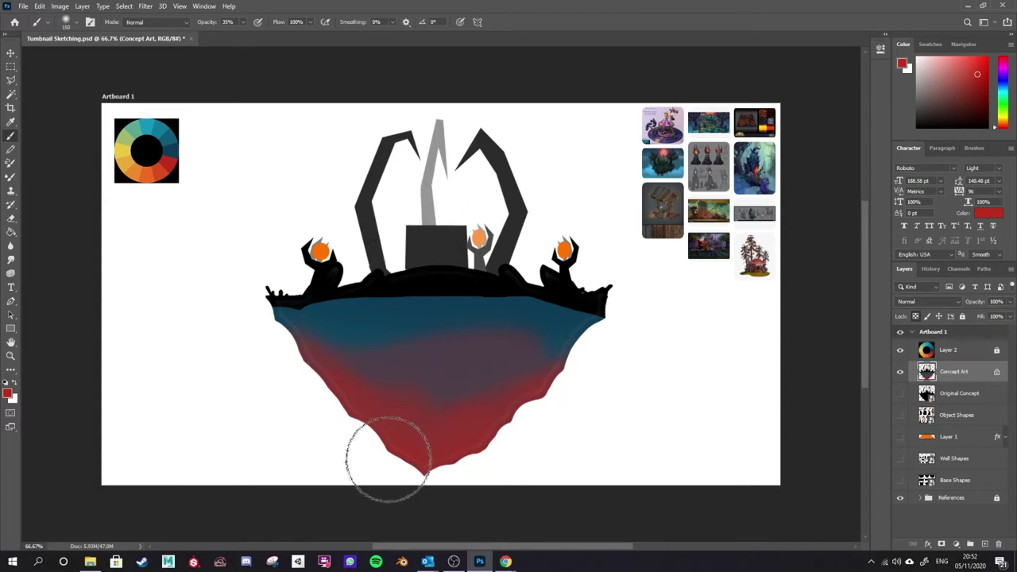
Step: Sample the wheel's orange and paint a soft band of it across the middle of the island's underside
key(alt)
alt+click(153, 171)
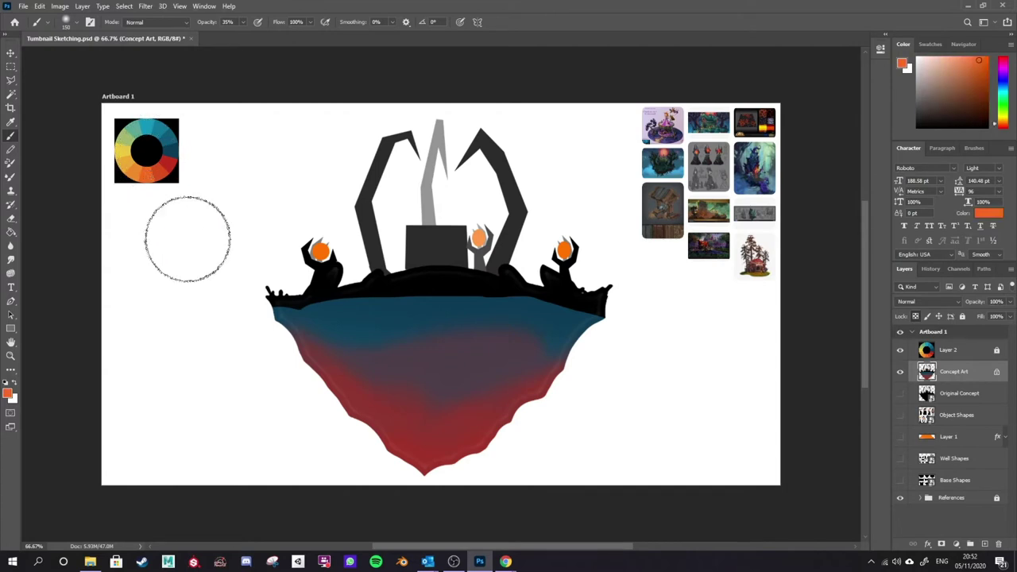
drag(334, 379, 556, 374)
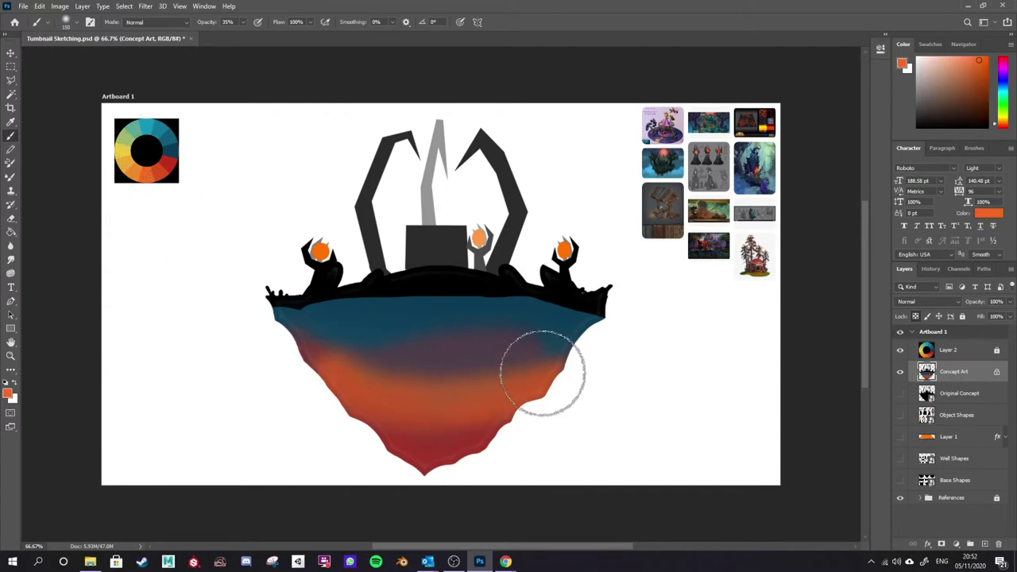
Step: Sample the wheel's yellow and paint the island's bottom tip softly, reducing the brush to 60 px and undoing the first oversized stroke
alt+click(123, 172)
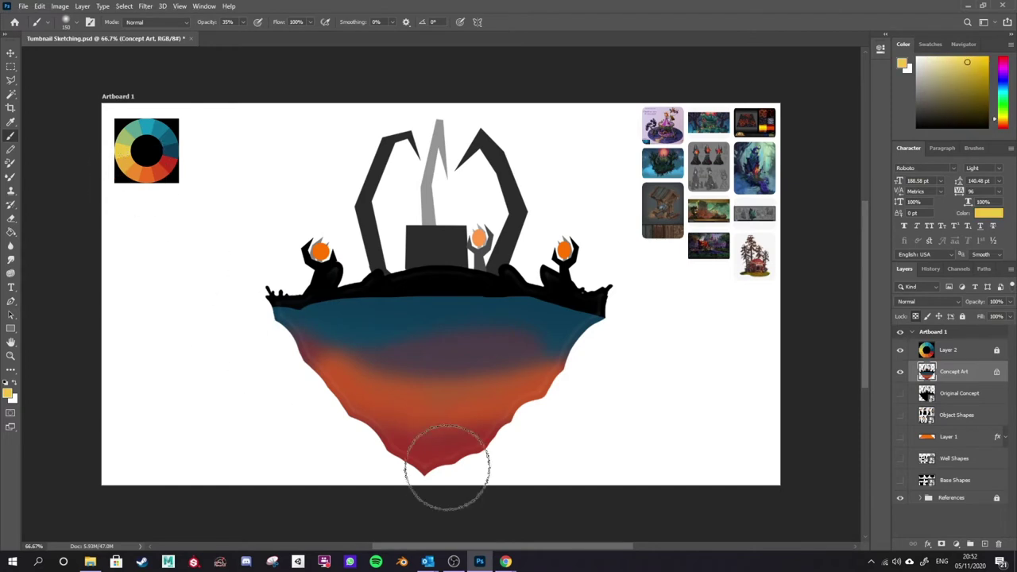
drag(408, 447, 417, 479)
key(ctrl+z)
key(bracketleft)
key(bracketleft)
key(bracketleft)
key(bracketleft)
key(bracketleft)
key(bracketleft)
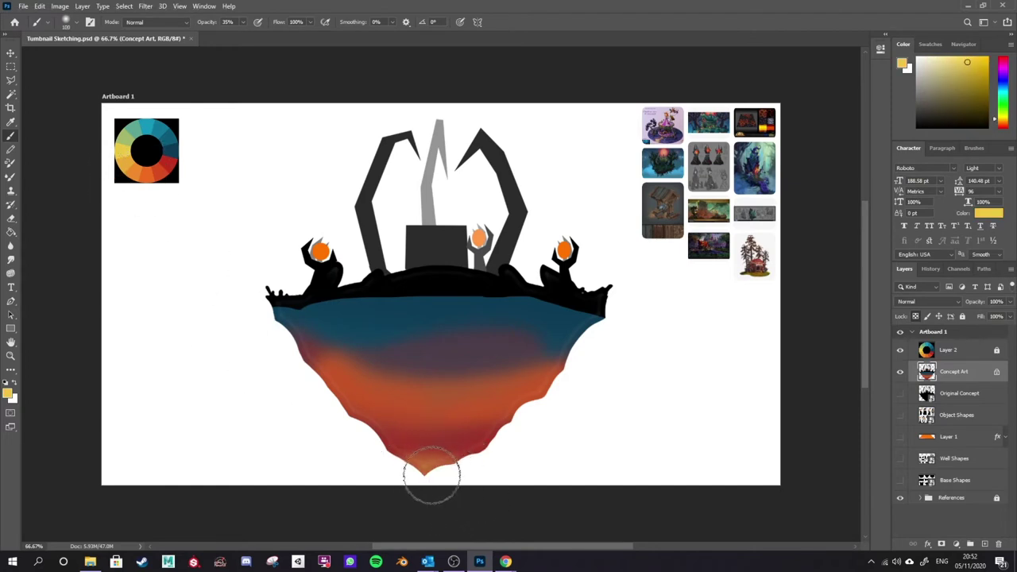
drag(408, 475, 477, 444)
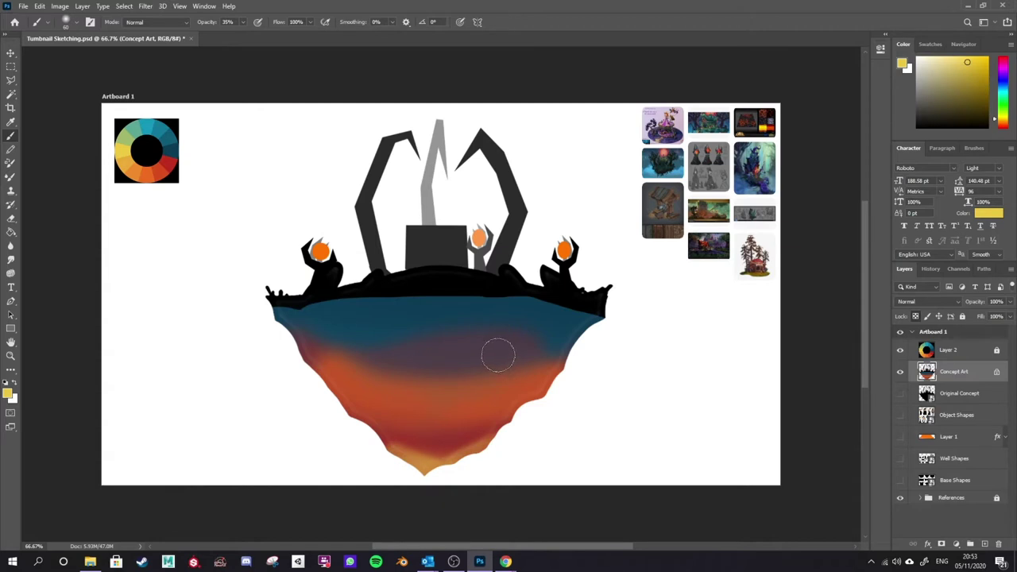
mouse_move(422, 470)
mouse_down()
mouse_move(438, 471)
mouse_move(374, 456)
mouse_move(445, 467)
mouse_move(395, 449)
mouse_move(441, 457)
mouse_move(381, 468)
mouse_move(532, 424)
mouse_move(367, 441)
mouse_move(437, 459)
mouse_up()
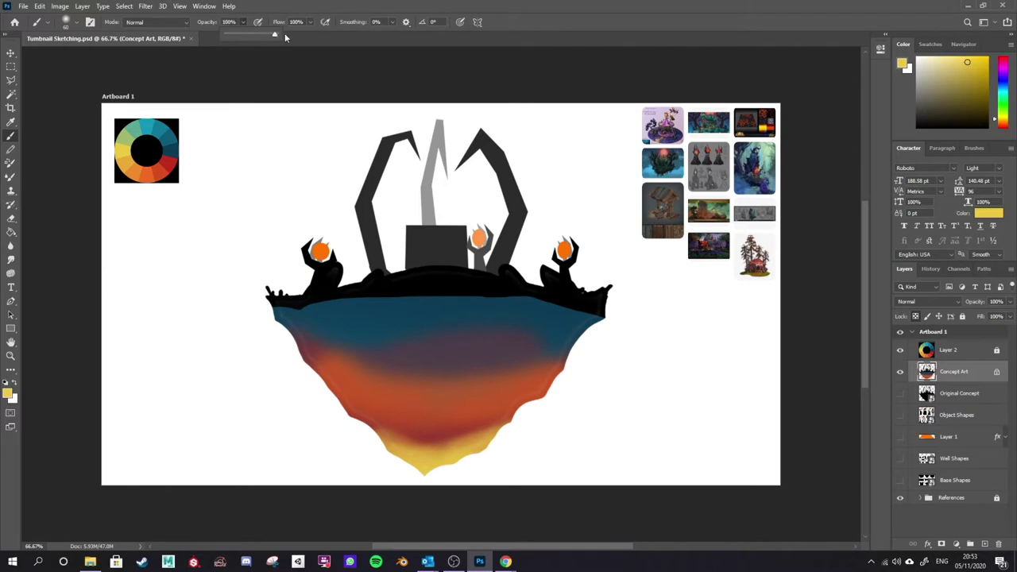
Step: Set the brush opacity to 100%, enable pressure for opacity, and test a yellow stroke on the island, undoing it
drag(285, 36, 274, 19)
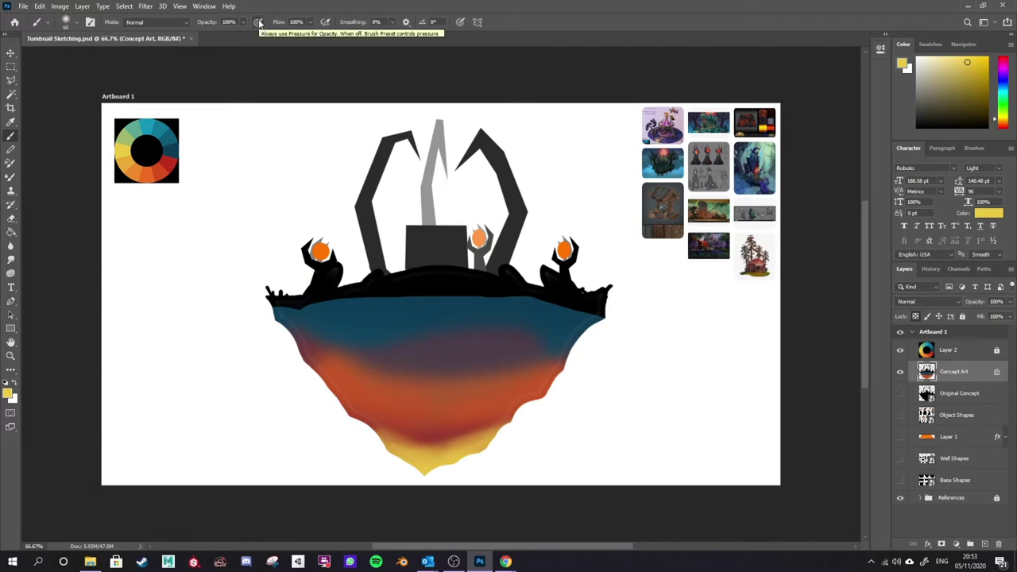
click(257, 22)
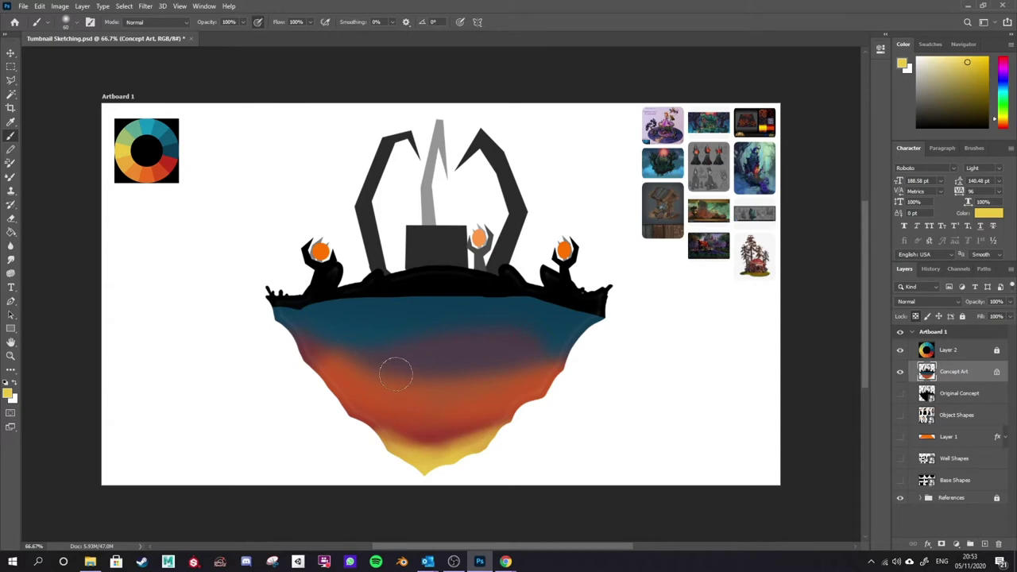
mouse_move(371, 329)
mouse_down()
mouse_move(467, 324)
mouse_move(509, 338)
mouse_move(497, 354)
mouse_move(458, 362)
mouse_move(414, 389)
mouse_up()
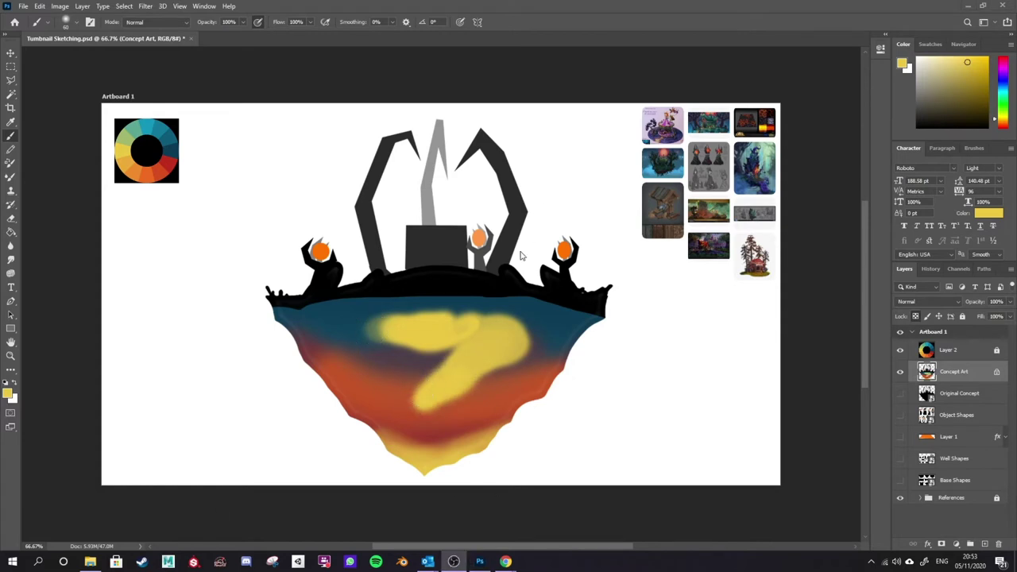
key(ctrl+z)
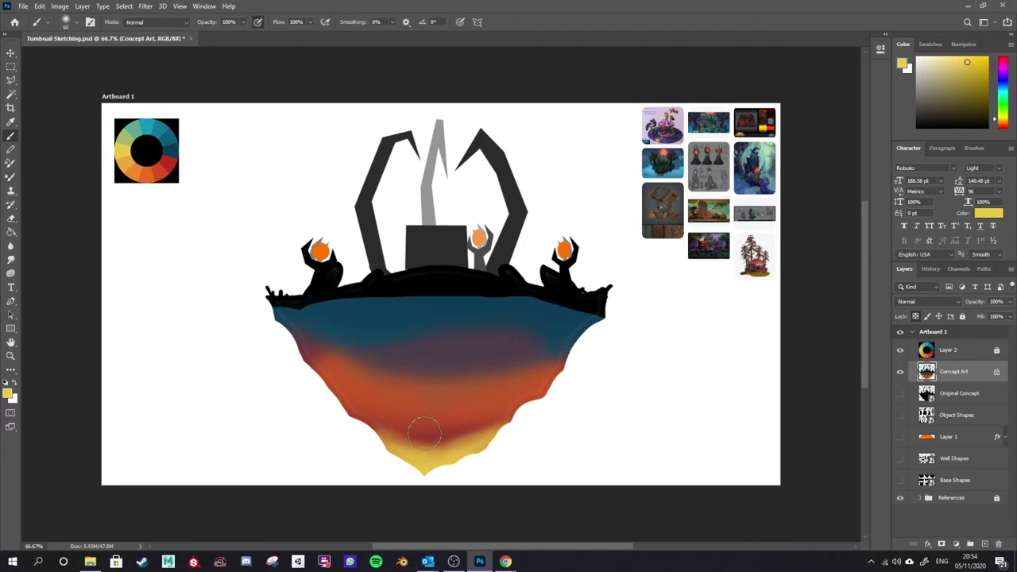
Step: Try covering the island's underside with the wheel's dark blue using the Hard Round brush, and undo it
click(75, 27)
click(161, 158)
click(349, 61)
alt+click(180, 145)
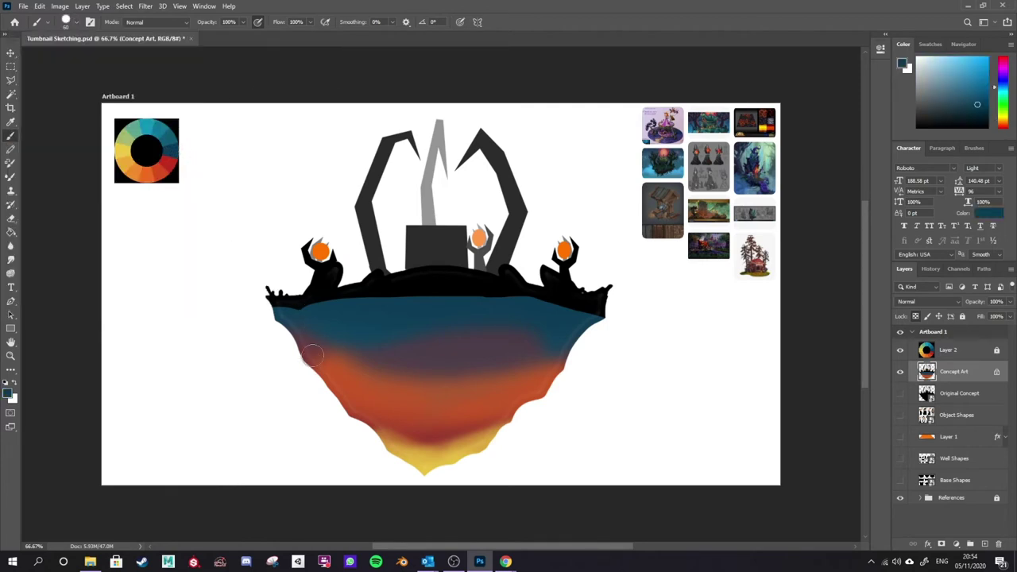
drag(310, 354, 263, 347)
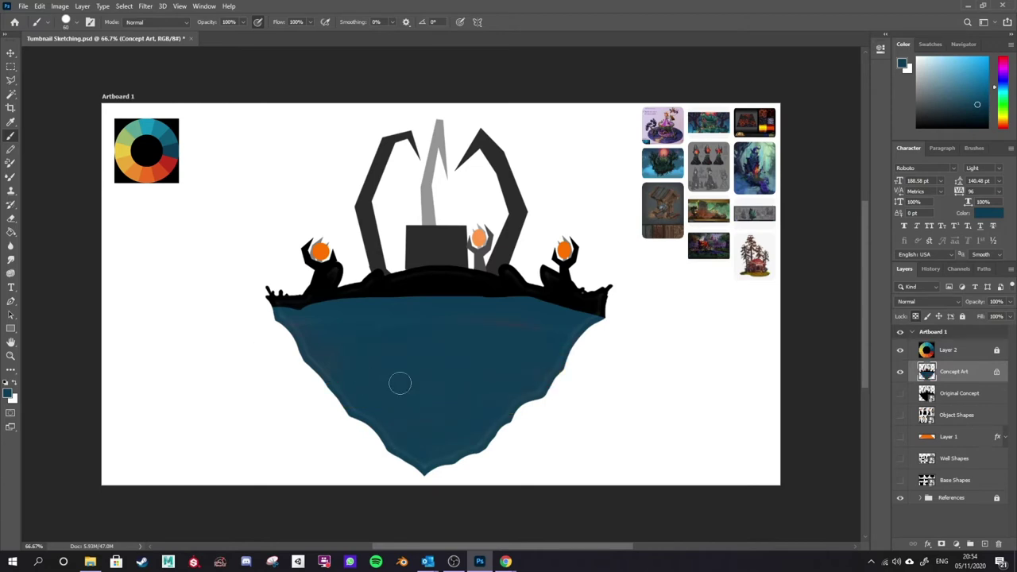
key(ctrl+z)
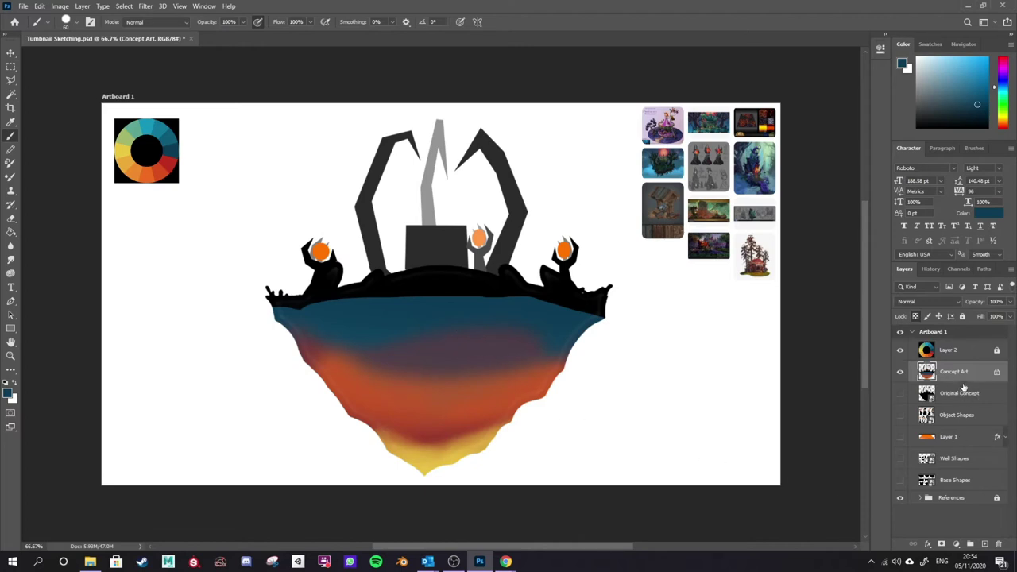
click(454, 562)
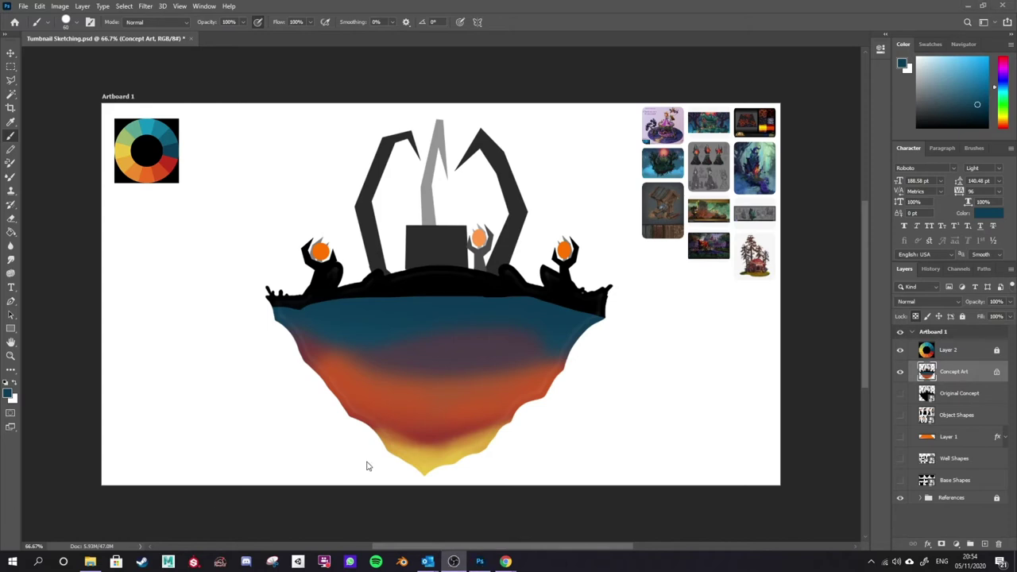
key(alt+Tab)
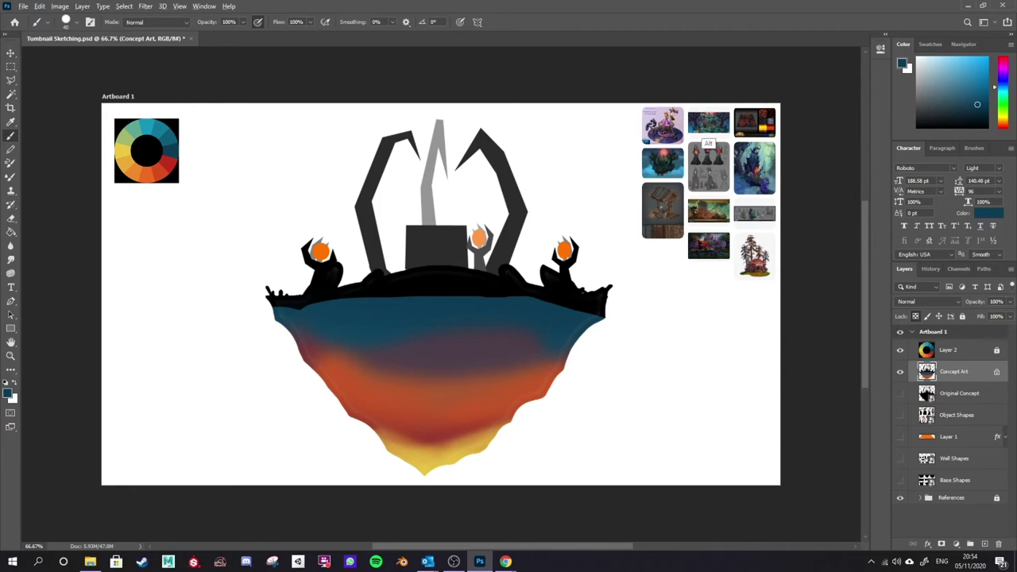
Step: Sample dark green from the reference images and paint it over the rocks and the central block with a 40 px brush
alt+click(706, 121)
alt+click(707, 121)
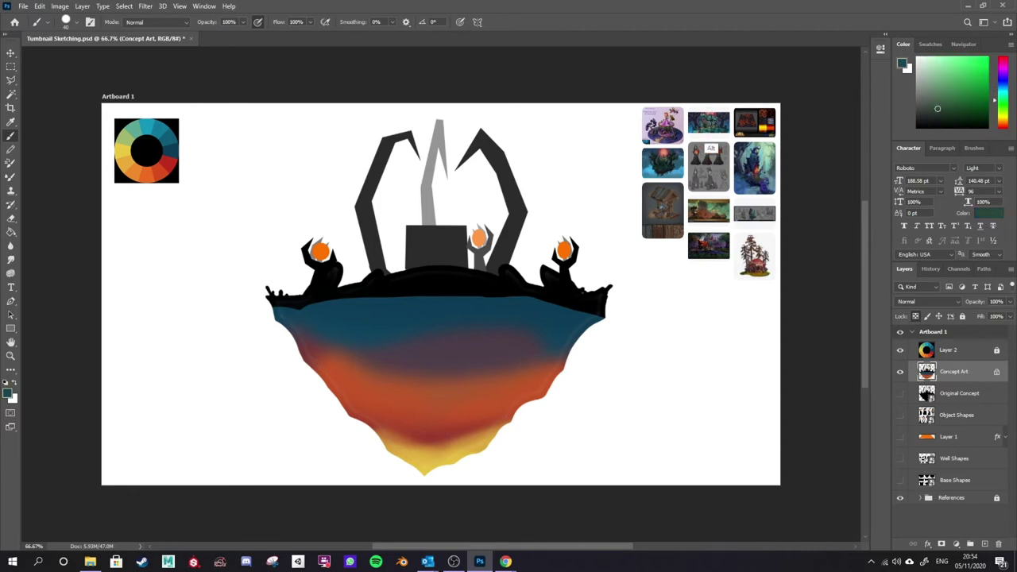
alt+click(669, 166)
alt+click(659, 168)
mouse_move(311, 293)
mouse_down()
mouse_move(330, 270)
mouse_move(306, 293)
mouse_move(324, 277)
mouse_move(357, 287)
mouse_move(440, 270)
mouse_up()
mouse_move(349, 290)
mouse_down()
mouse_move(413, 239)
mouse_move(501, 266)
mouse_move(424, 293)
mouse_up()
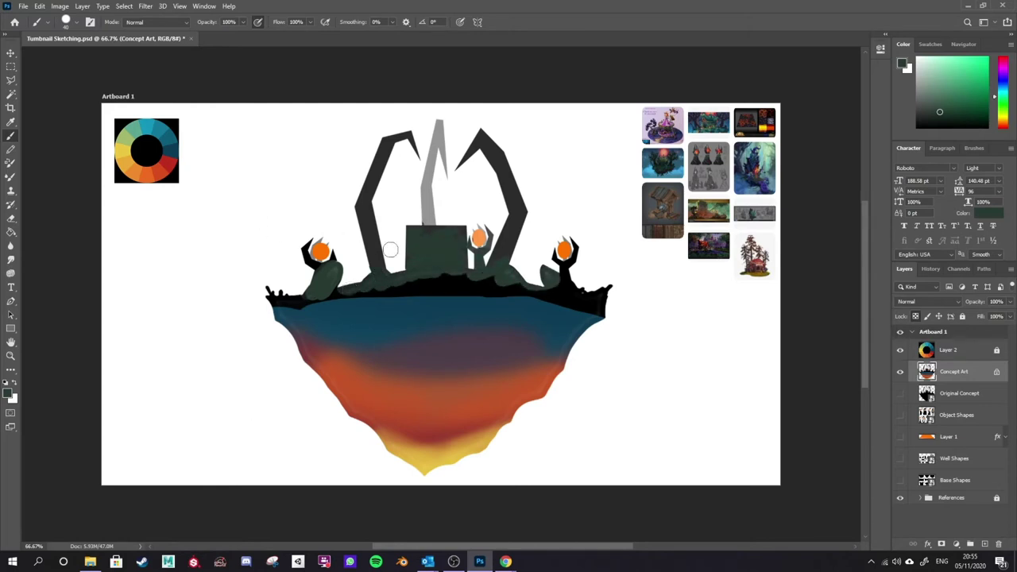
Step: Try painting the central block with the underside's dark blue, and undo it together with the dark green strokes
alt+click(390, 324)
drag(425, 264, 407, 262)
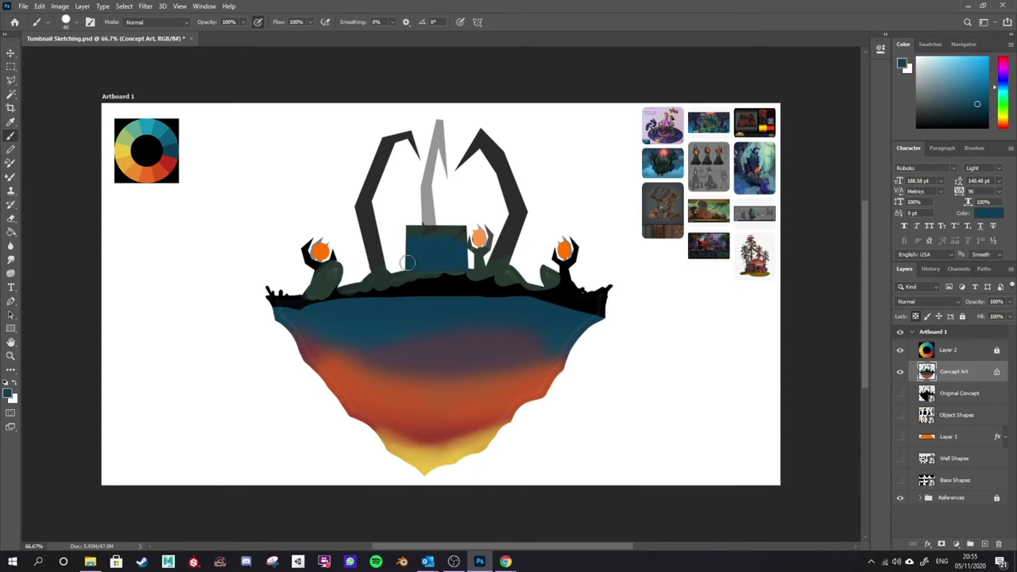
key(ctrl+z)
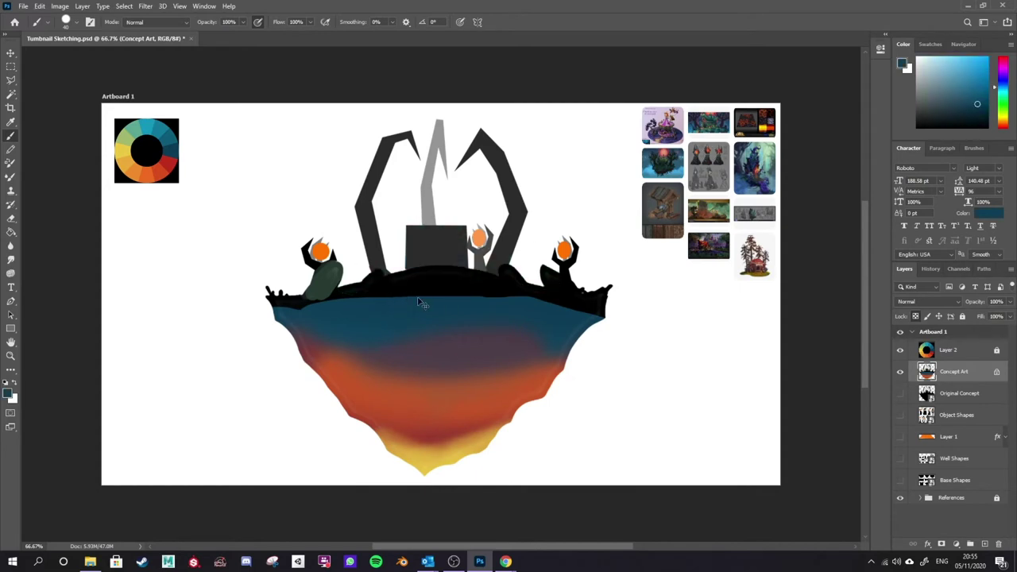
key(ctrl+z)
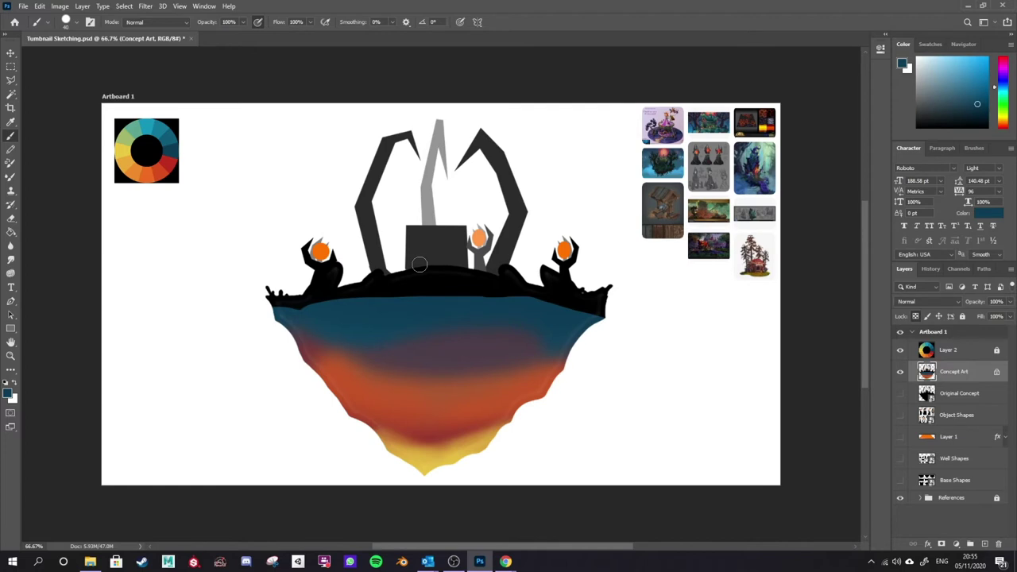
Step: Outline the leftmost rock with the freehand Lasso tool and switch the brush to the Soft Round preset
click(11, 80)
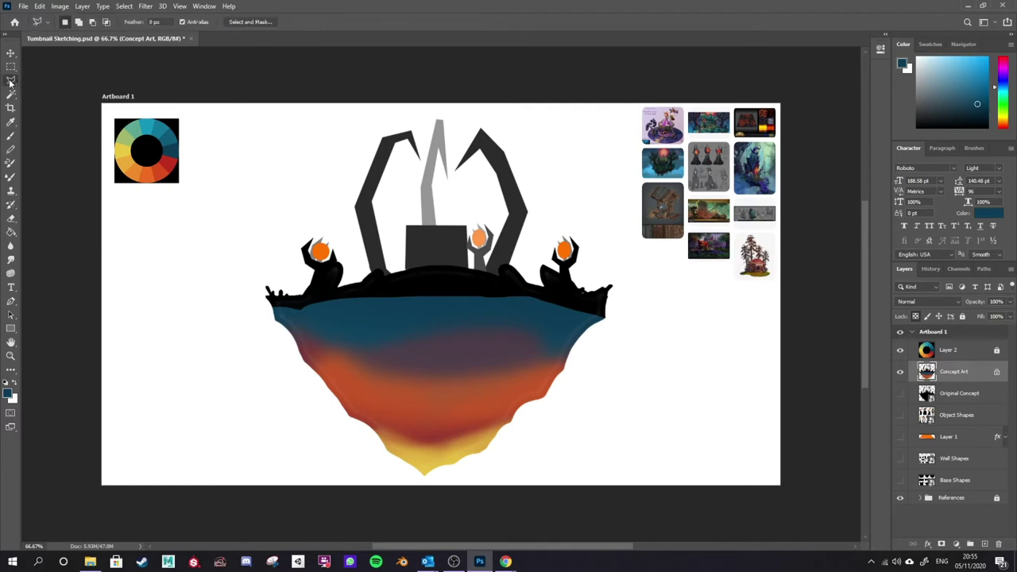
right_click(11, 80)
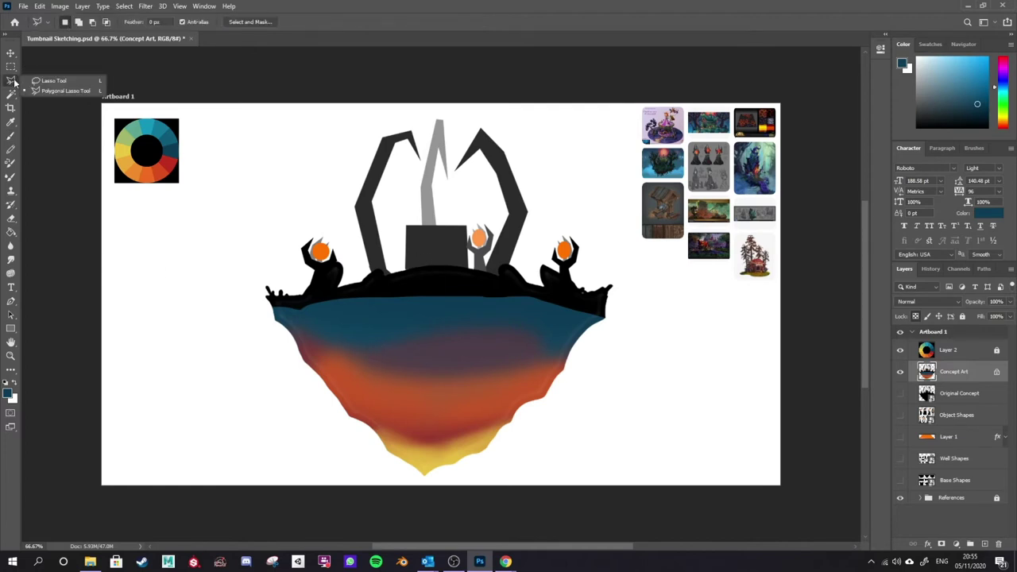
click(56, 81)
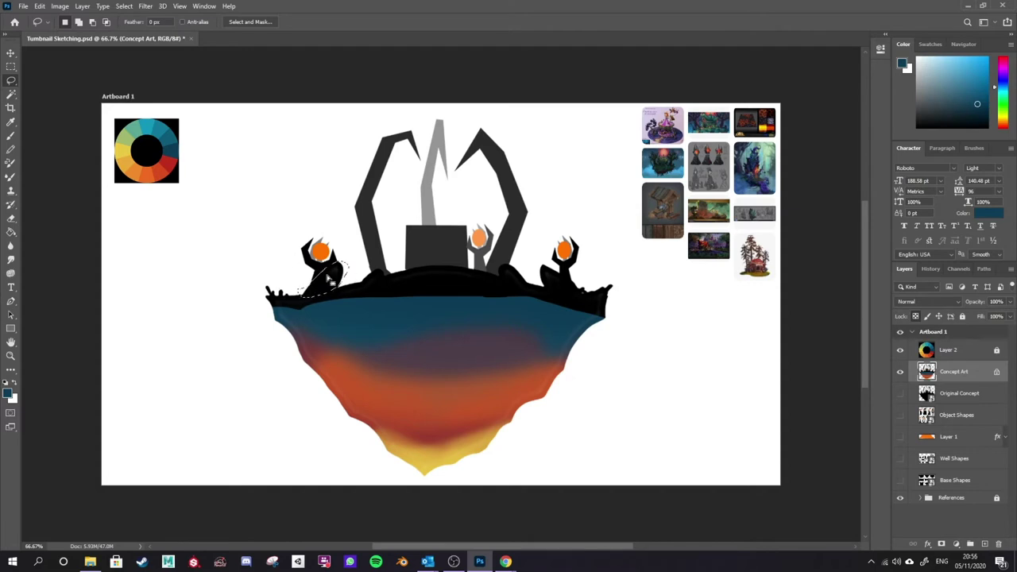
key(b)
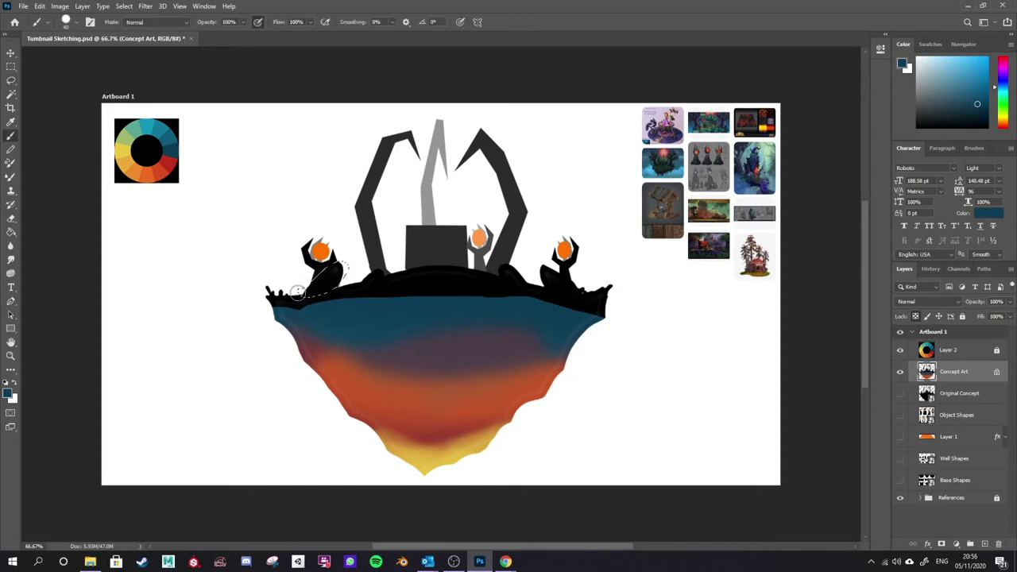
click(74, 23)
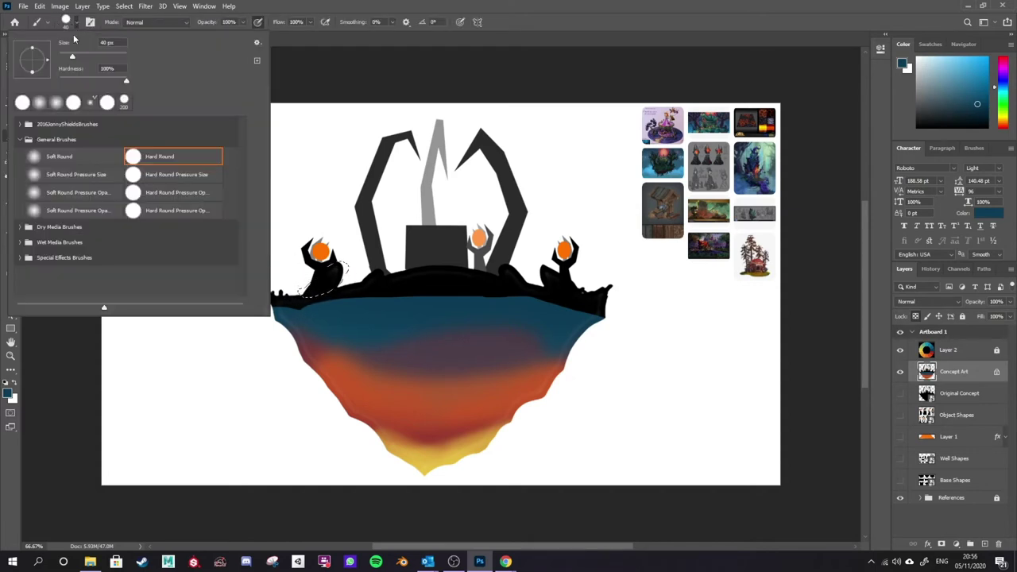
click(73, 157)
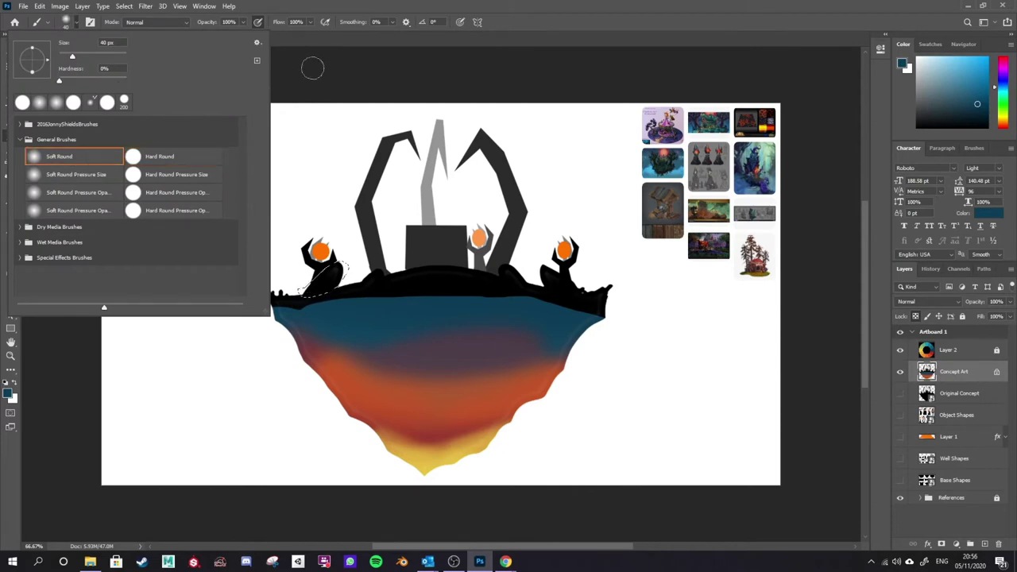
click(311, 73)
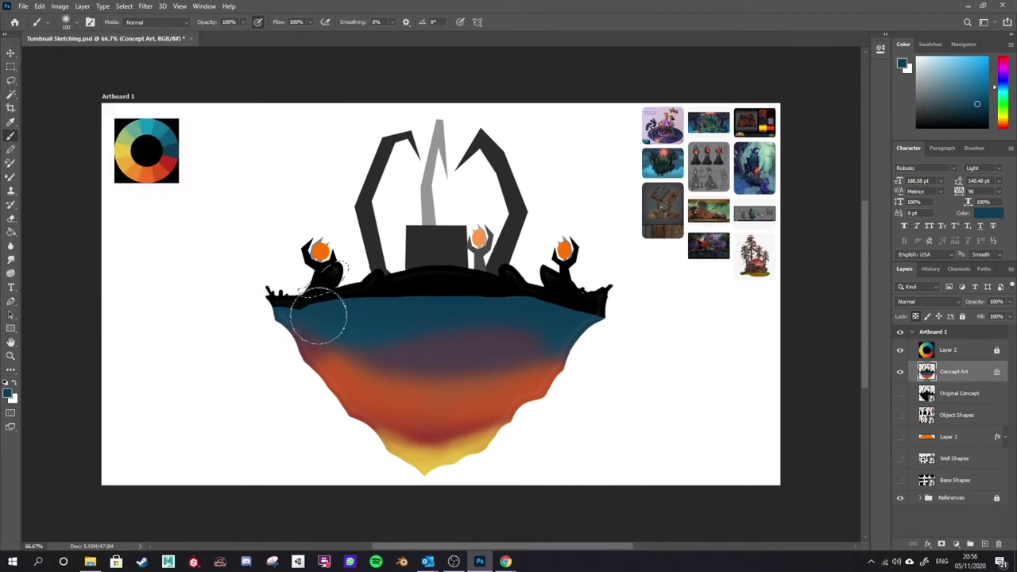
Step: Paint the selected leftmost rock with the wheel's teal green at 100 px, shade it softly with dark blue, and deselect it
drag(141, 155, 135, 134)
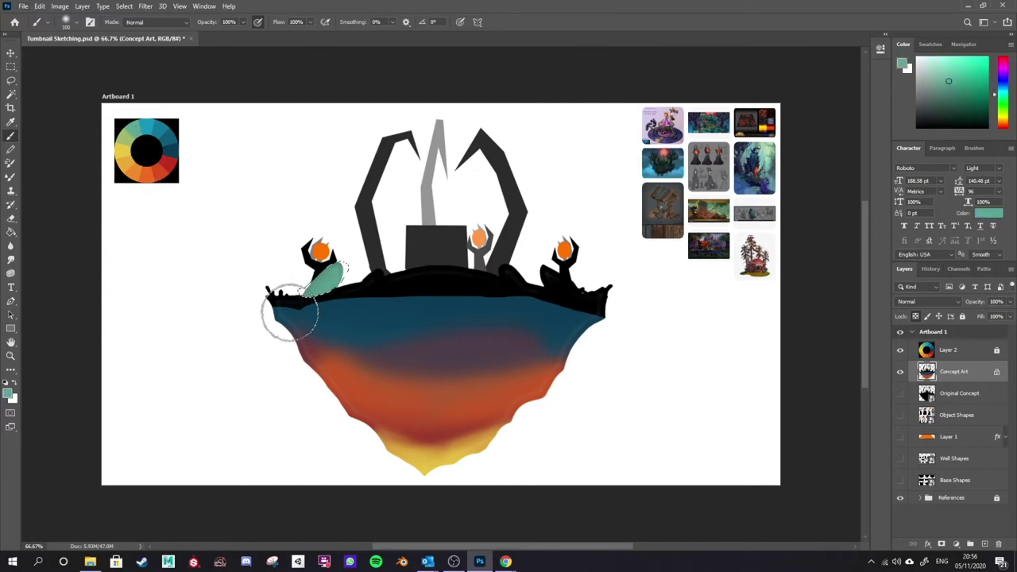
alt+click(169, 143)
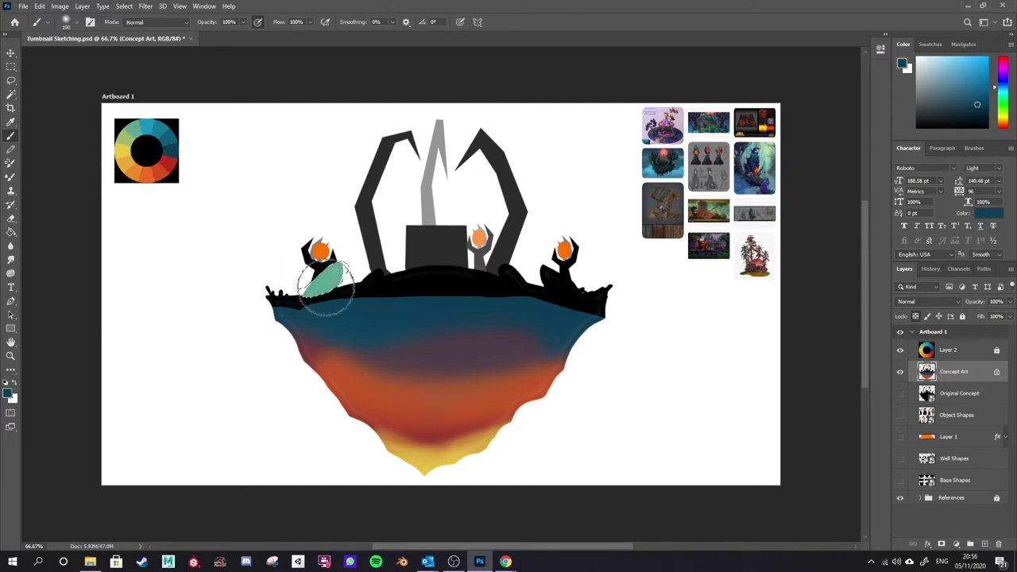
mouse_move(369, 238)
mouse_down()
mouse_move(318, 307)
mouse_move(284, 313)
mouse_move(325, 313)
mouse_move(361, 266)
mouse_up()
alt+click(142, 156)
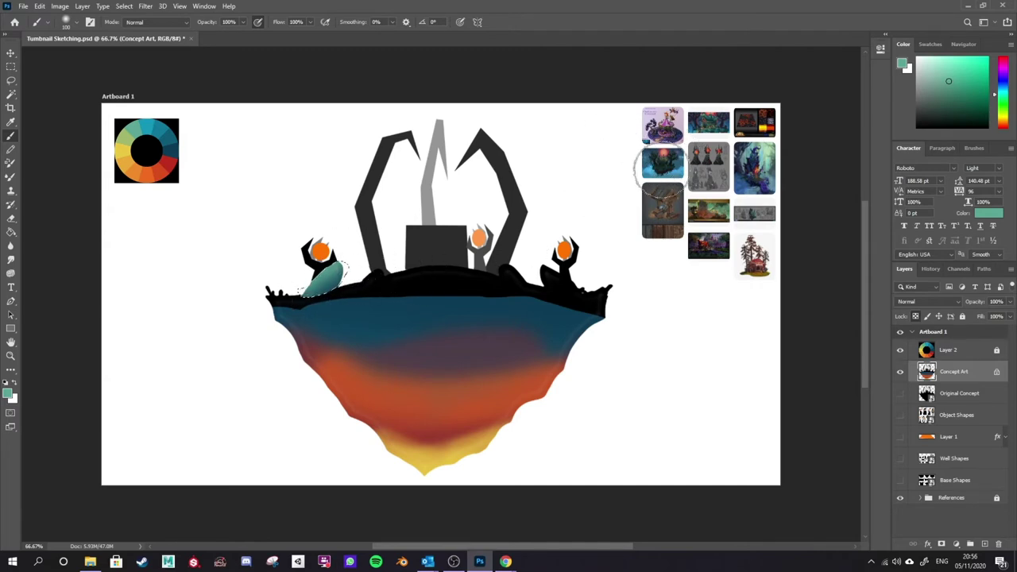
key(ctrl)
key(ctrl+d)
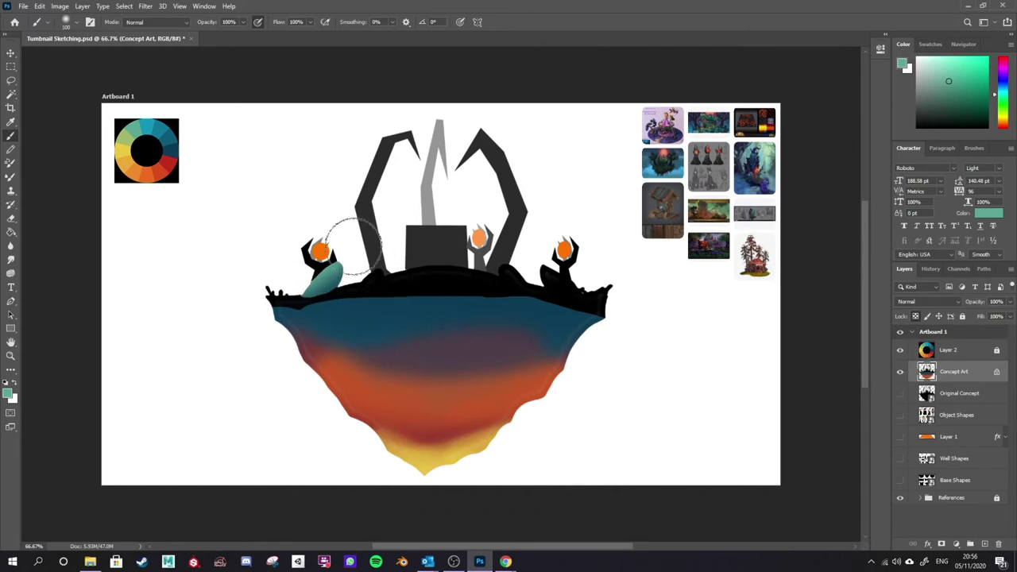
Step: Lasso the small rock at the base of the left claw and blend dark blue and teal over it with a smaller brush
key(l)
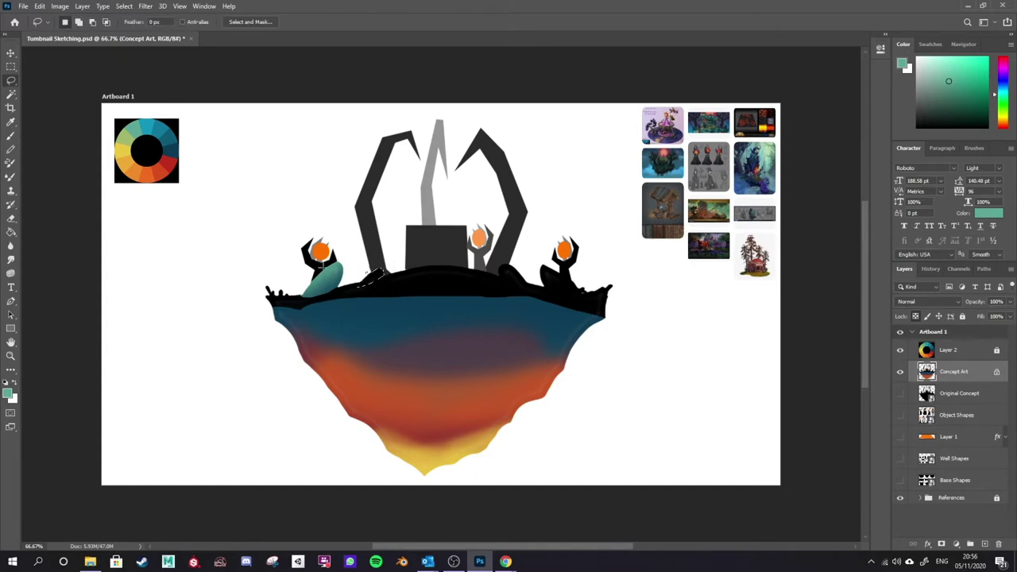
key(b)
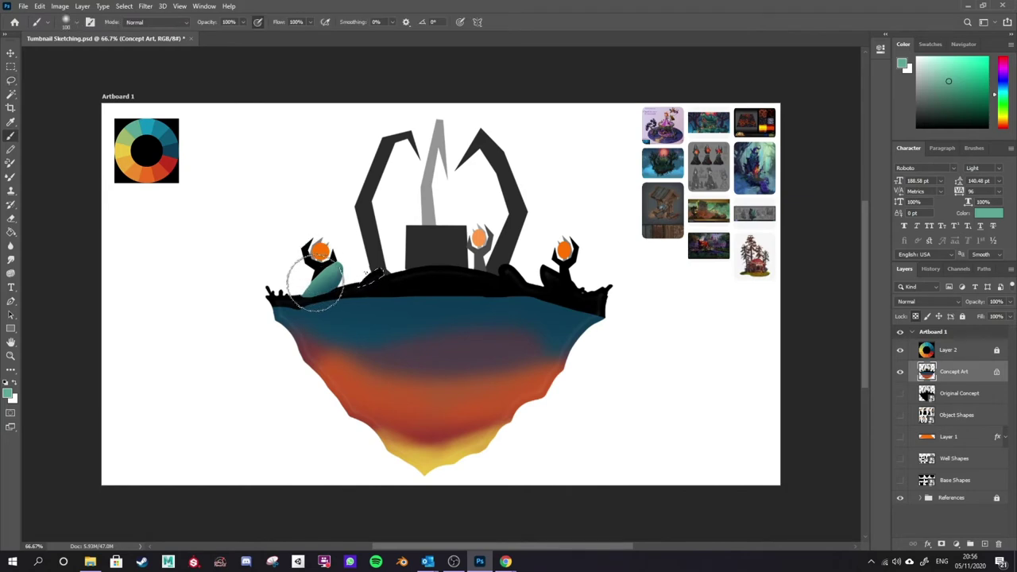
alt+click(329, 314)
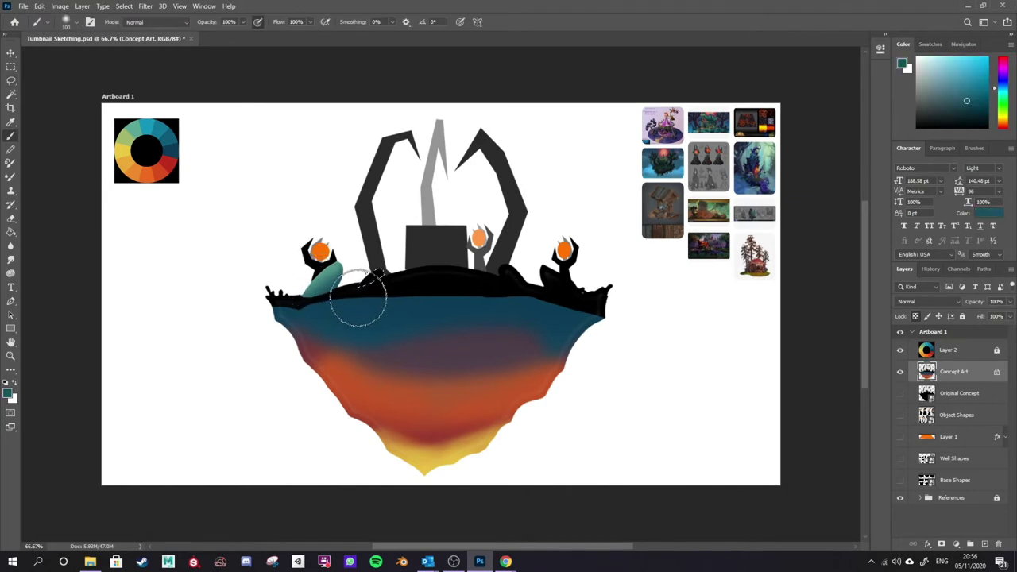
key(alt)
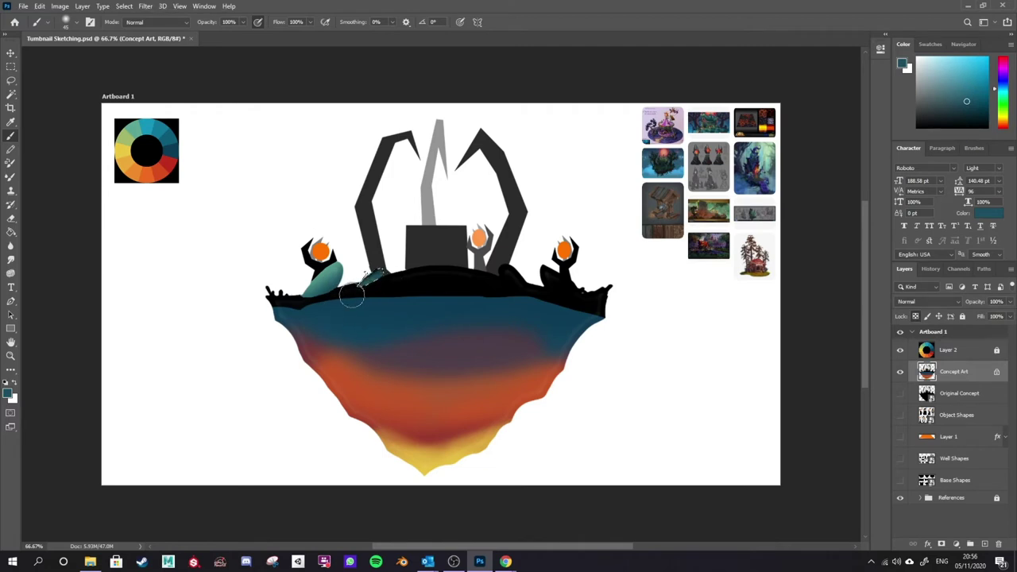
alt+click(334, 295)
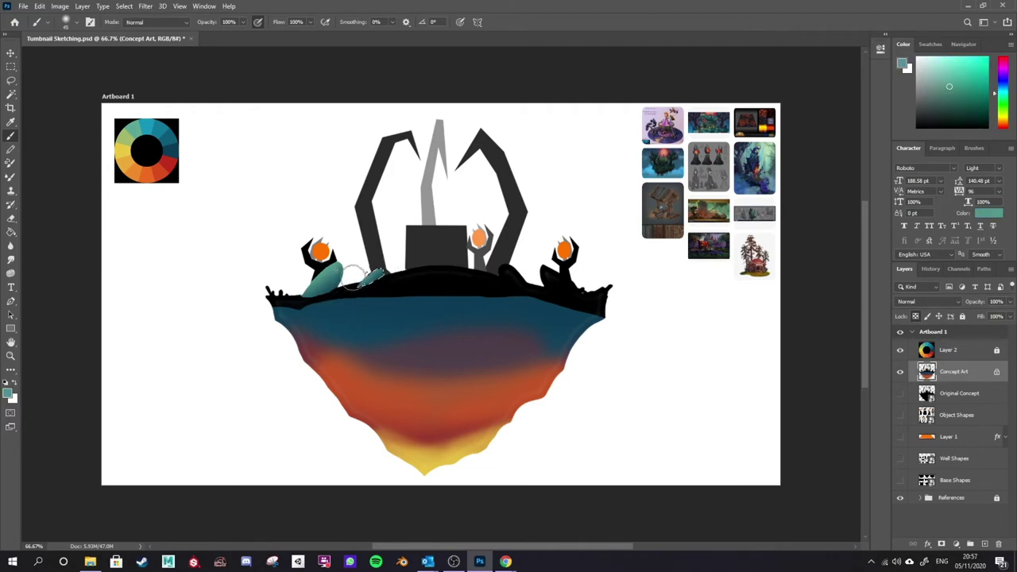
drag(364, 290, 388, 280)
Step: Lasso the rock at the base of the right claw, paint it teal with darker soft shading, and deselect it
key(l)
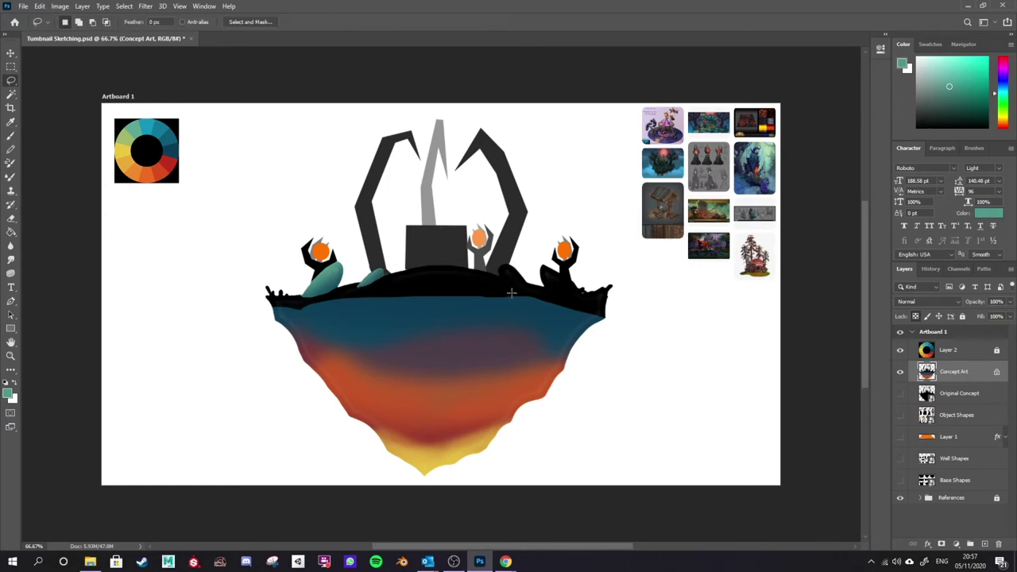
key(b)
drag(488, 291, 499, 290)
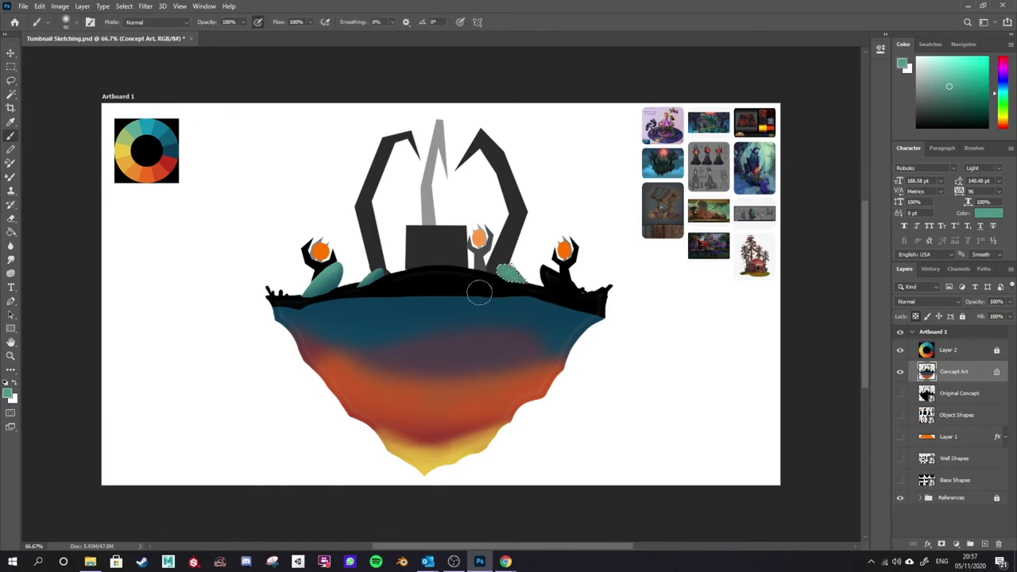
alt+click(514, 302)
drag(514, 301, 504, 283)
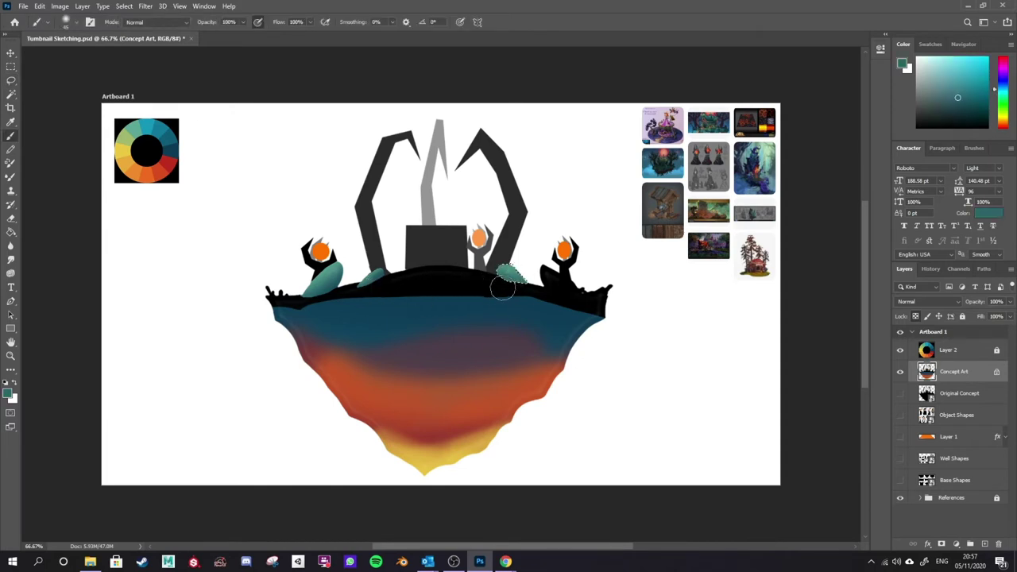
key(ctrl+d)
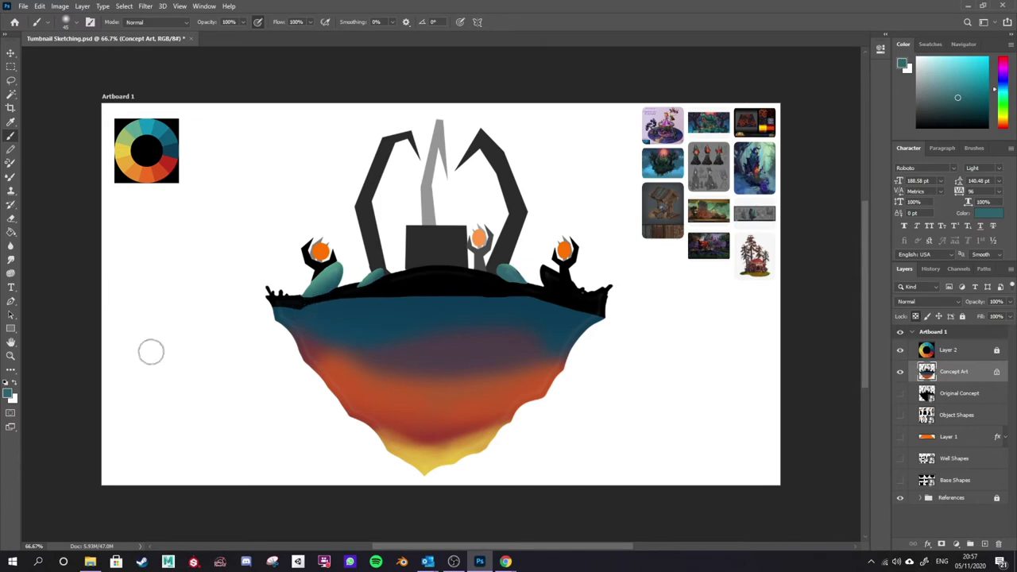
Step: Paint the rightmost rock teal and colour the lassoed ground surface along the island's top green with blue shading
click(542, 288)
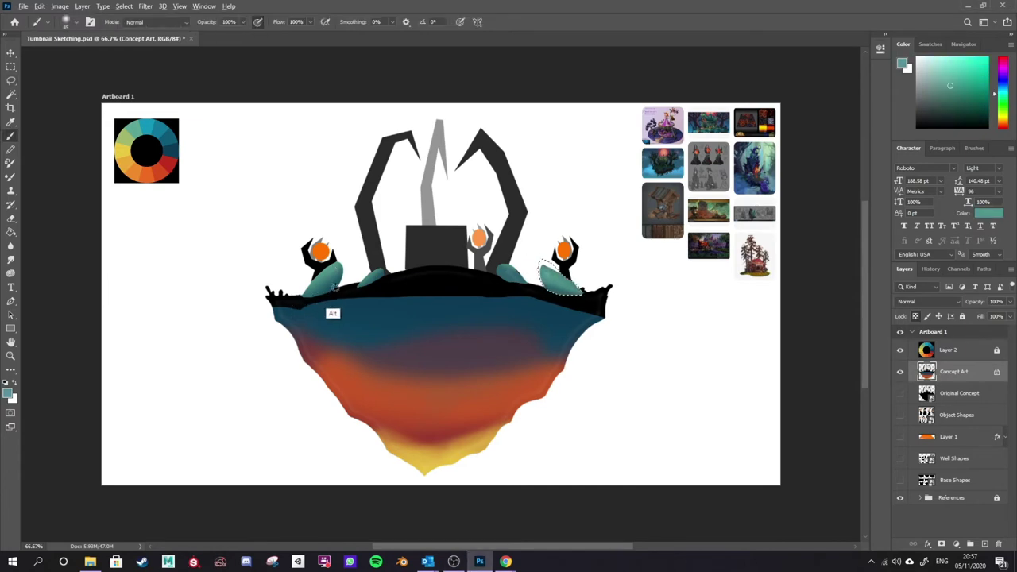
mouse_move(270, 293)
mouse_down()
mouse_move(575, 286)
mouse_move(254, 296)
mouse_move(386, 307)
mouse_move(357, 313)
mouse_move(603, 287)
mouse_up()
key(b)
key(ctrl+d)
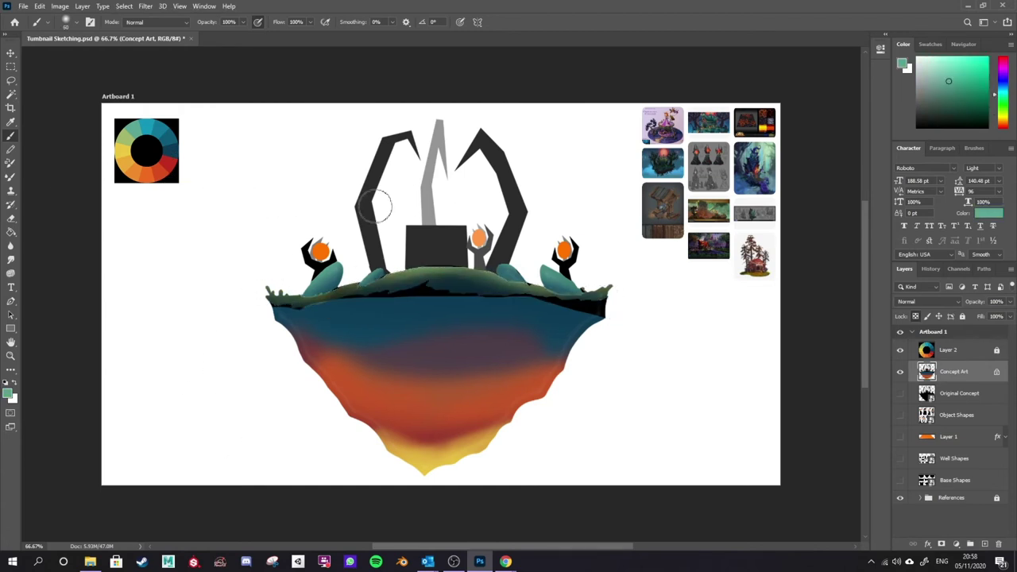
Step: Reset the colours to black, enlarge the soft brush, and darken the upper and middle parts of the island's underside
key(d)
key(bracketright)
key(bracketright)
key(bracketright)
mouse_move(365, 382)
mouse_down()
mouse_move(476, 386)
mouse_move(333, 370)
mouse_up()
Step: Sample the wheel's blue and paint the claws, central spire and block with it, adding red along the block's top edge
alt+click(151, 131)
mouse_move(381, 151)
mouse_down()
mouse_move(431, 238)
mouse_move(493, 158)
mouse_up()
mouse_move(437, 127)
mouse_down()
mouse_move(429, 223)
mouse_move(444, 251)
mouse_move(397, 302)
mouse_up()
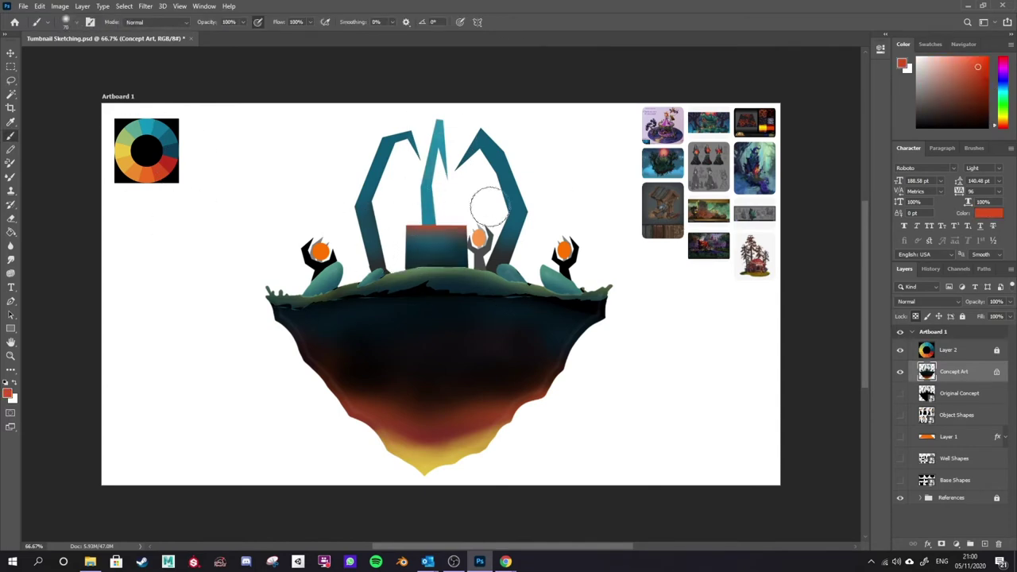
Step: Lasso around the two outer orb-holding hands, colour them dark blue, and add a soft red-orange glow around the orbs
key(l)
mouse_move(289, 257)
mouse_down()
mouse_move(326, 278)
mouse_move(299, 304)
mouse_up()
alt+click(299, 304)
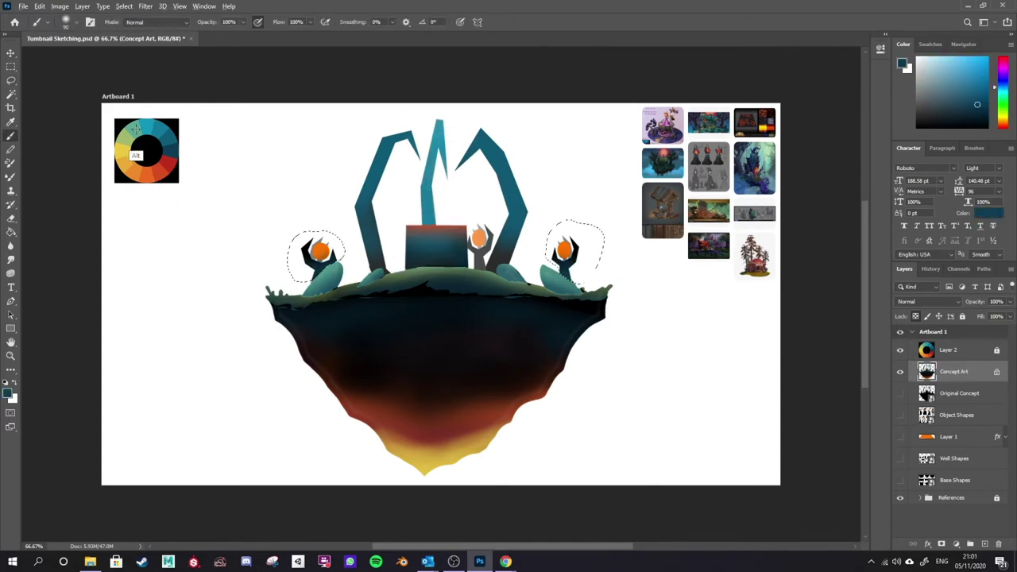
alt+click(151, 158)
key(ctrl+d)
alt+click(194, 187)
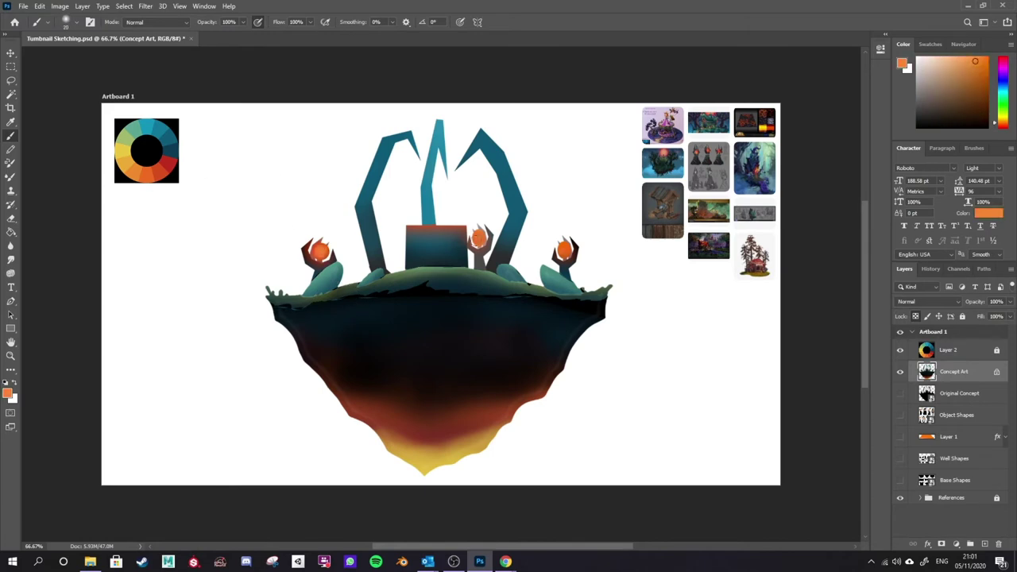
Step: Deepen the glow of the three orbs with orange-red and add soft red-orange light along the curved claws
alt+click(322, 252)
alt+click(480, 239)
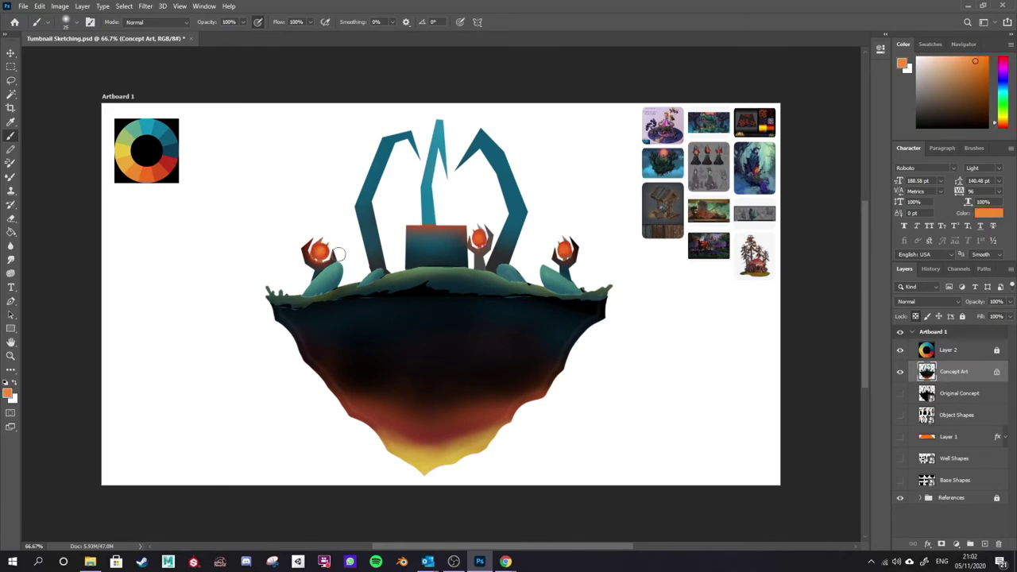
alt+click(483, 161)
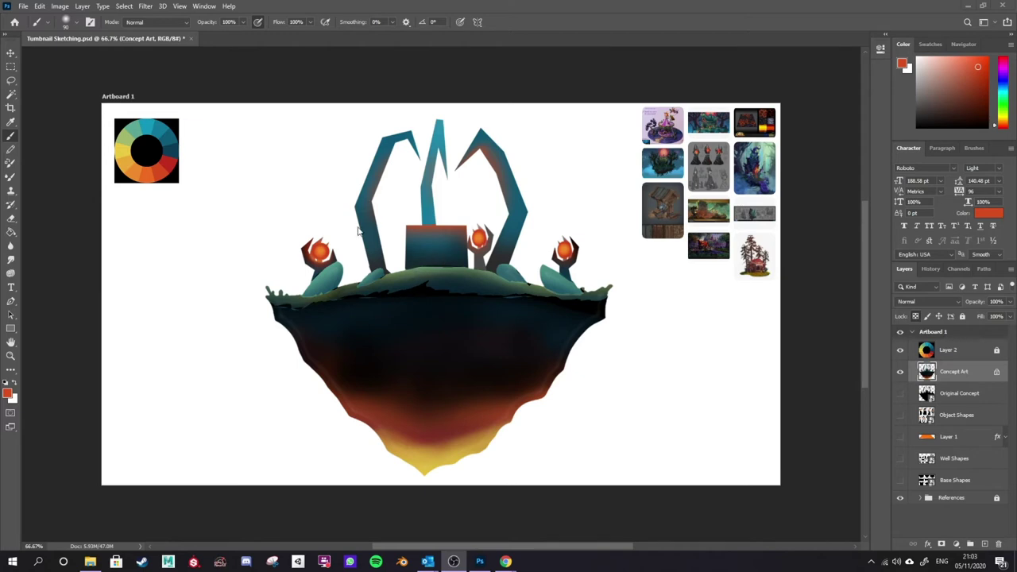
Step: Try outlining the rightmost rock with the Polygonal Lasso and painting it flat light teal with the Hard Round brush
click(12, 81)
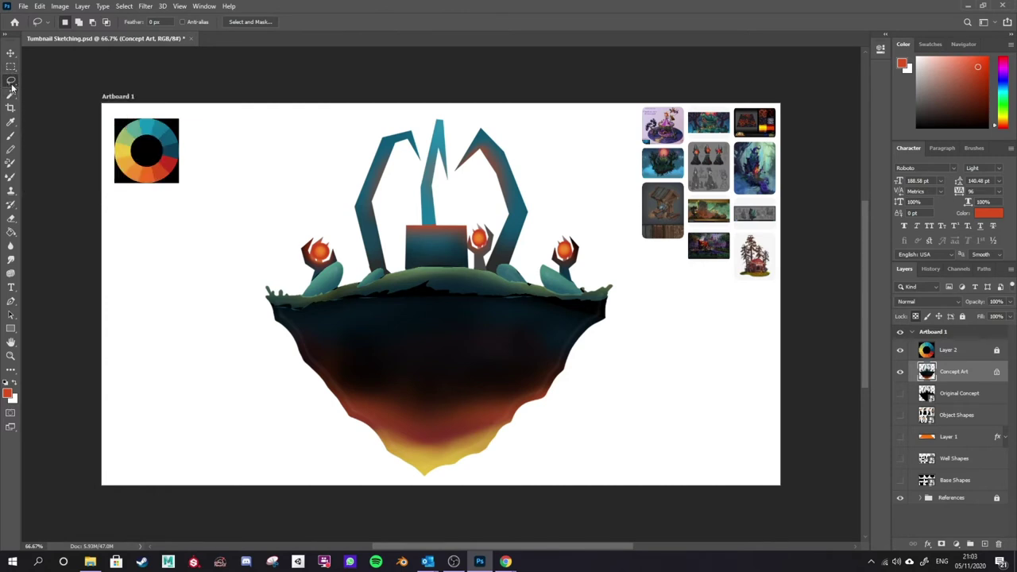
right_click(14, 81)
click(33, 89)
click(540, 257)
key(b)
click(75, 22)
click(170, 152)
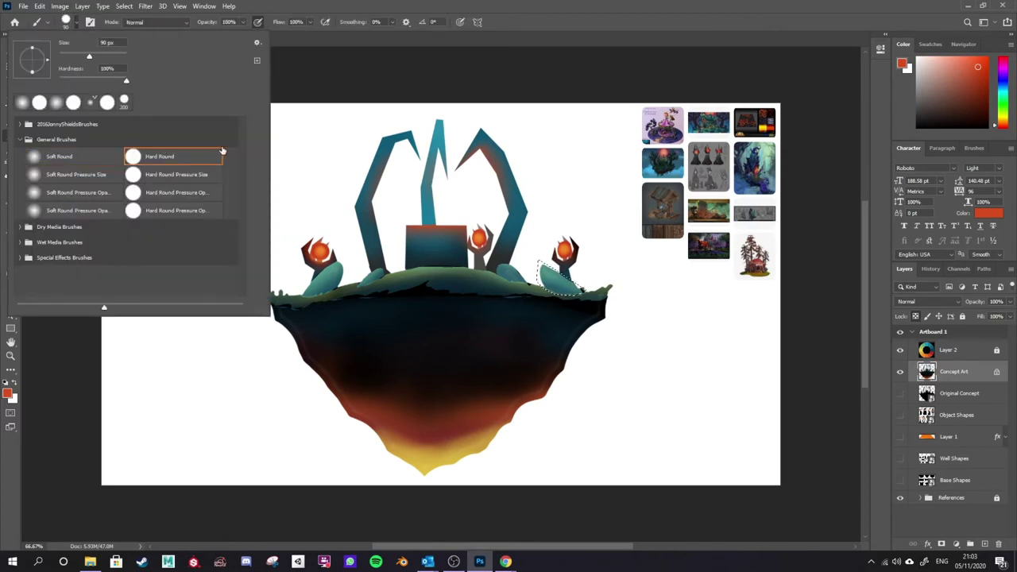
click(309, 90)
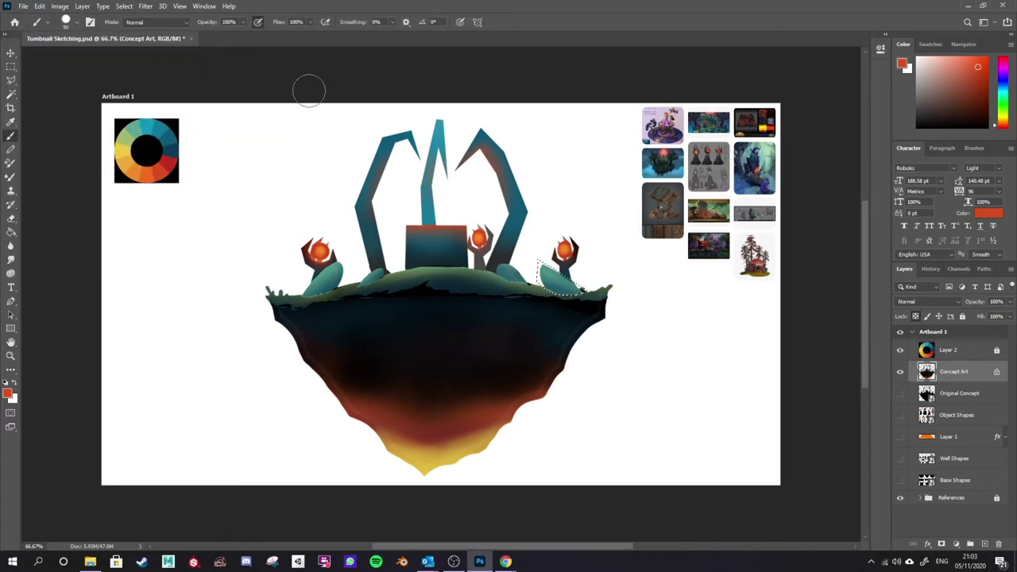
alt+click(131, 151)
mouse_move(601, 313)
mouse_down()
mouse_move(593, 310)
mouse_move(602, 287)
mouse_up()
key(ctrl+d)
Step: Try outlining the island's ground surface with the Polygonal Lasso and painting it flat teal, followed by a darker green
key(l)
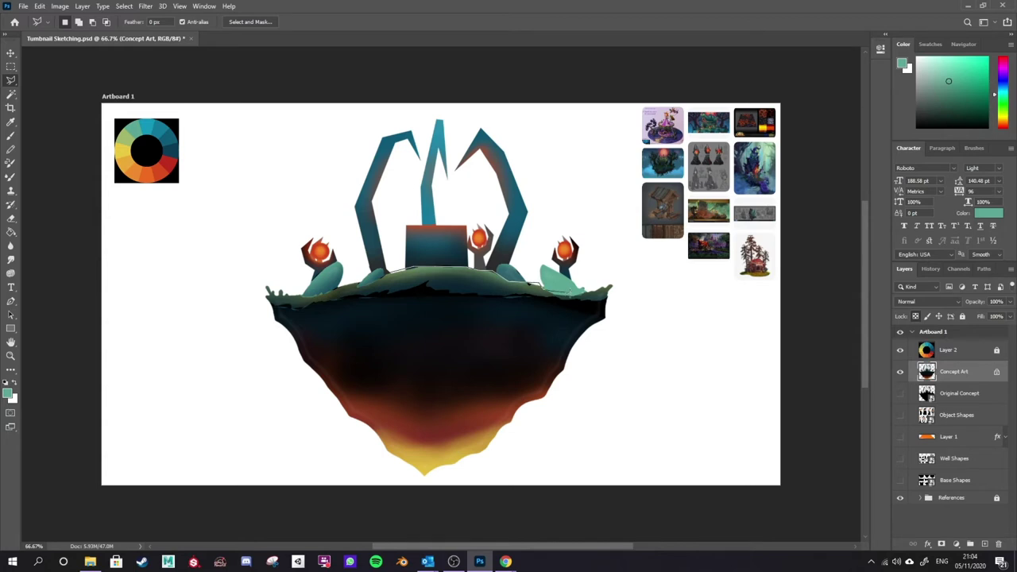
drag(625, 284, 608, 299)
mouse_move(502, 292)
mouse_down()
mouse_move(437, 300)
mouse_move(425, 290)
mouse_move(297, 309)
mouse_move(291, 300)
mouse_move(267, 305)
mouse_move(257, 279)
mouse_move(302, 289)
mouse_move(278, 283)
mouse_up()
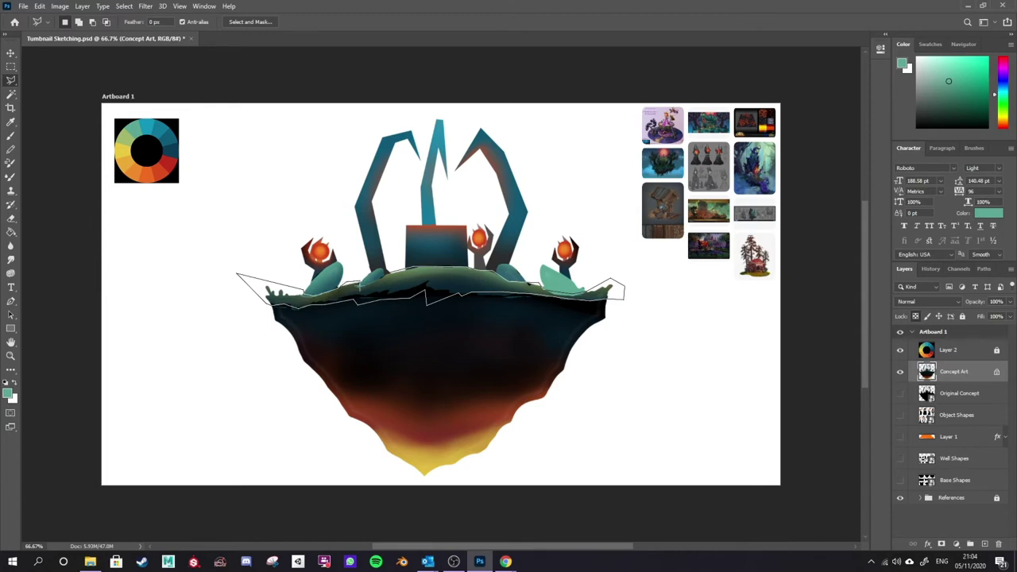
mouse_move(366, 284)
mouse_down()
mouse_move(385, 278)
mouse_move(373, 270)
mouse_up()
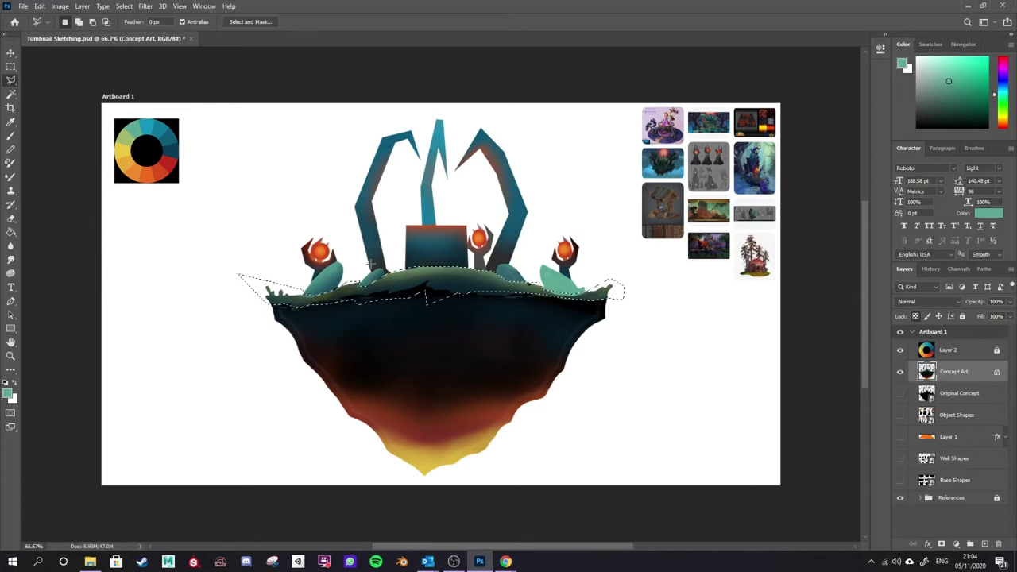
key(b)
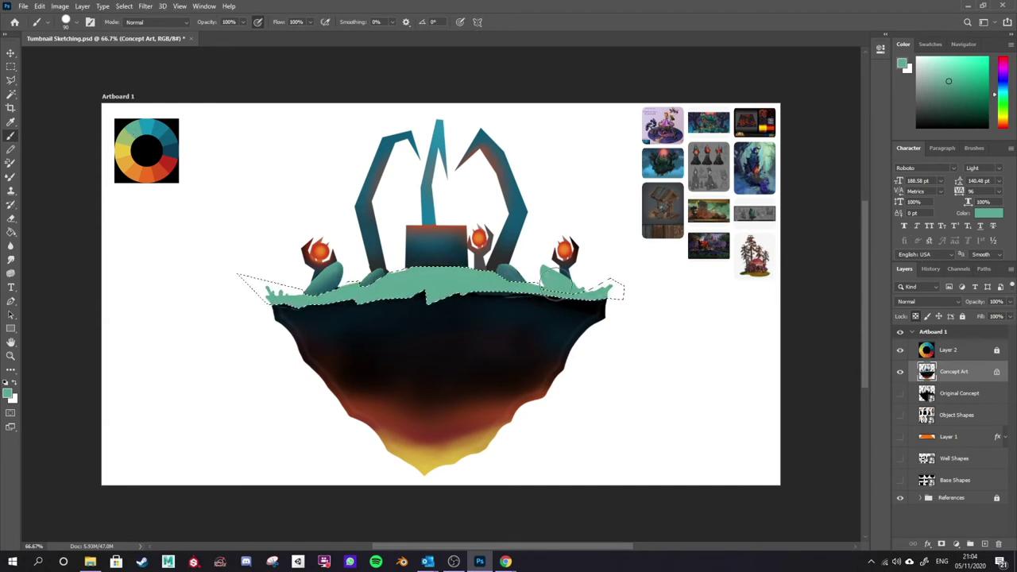
click(968, 96)
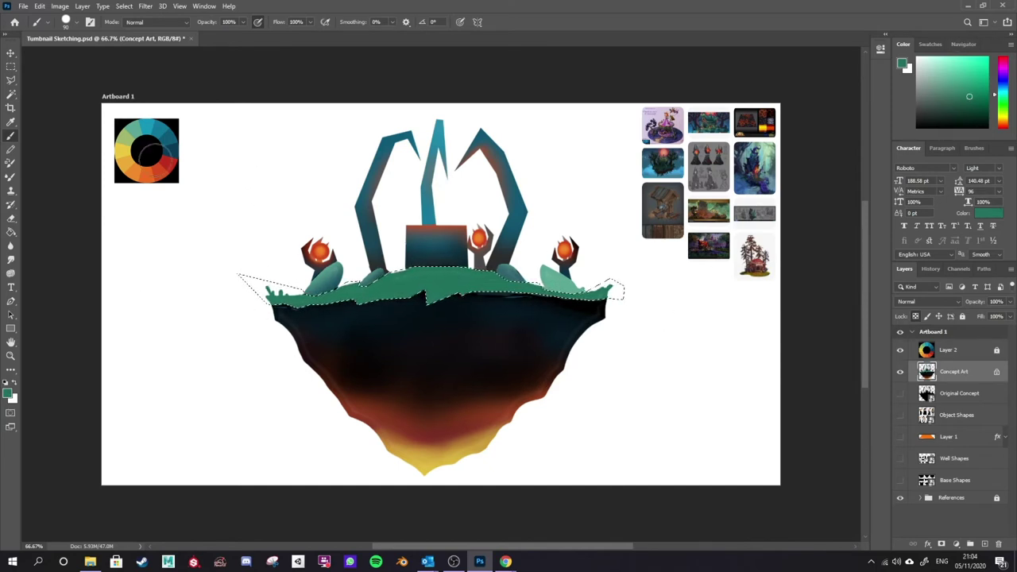
Step: Try repainting the selected ground olive green from the wheel's yellow-green, with light green along its upper part
alt+click(122, 142)
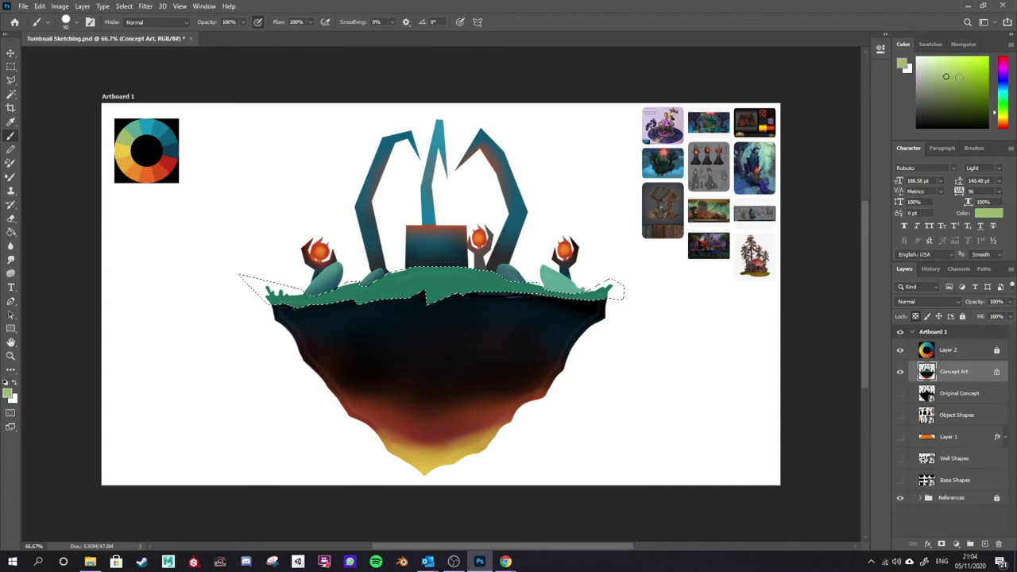
click(953, 92)
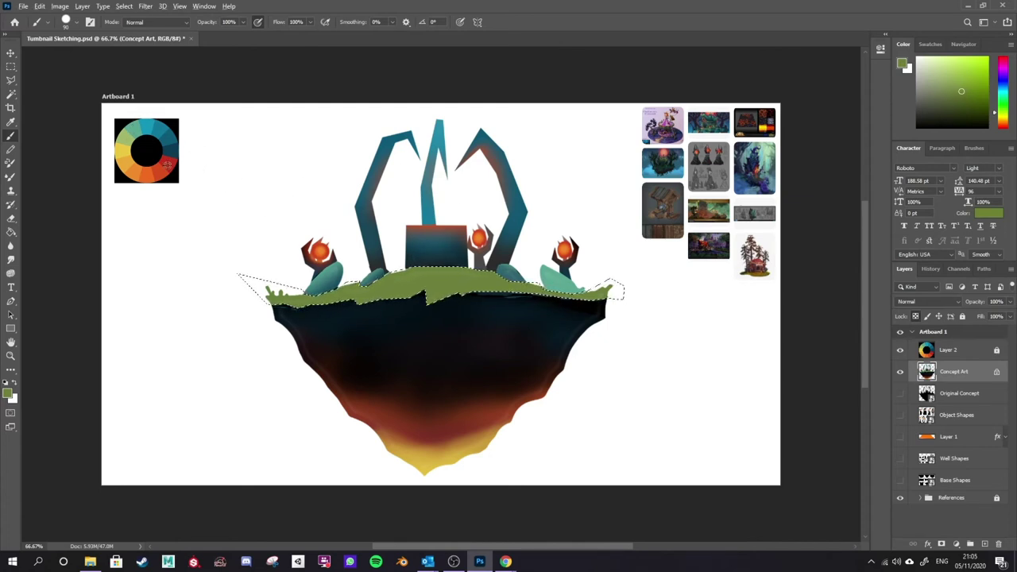
alt+click(123, 140)
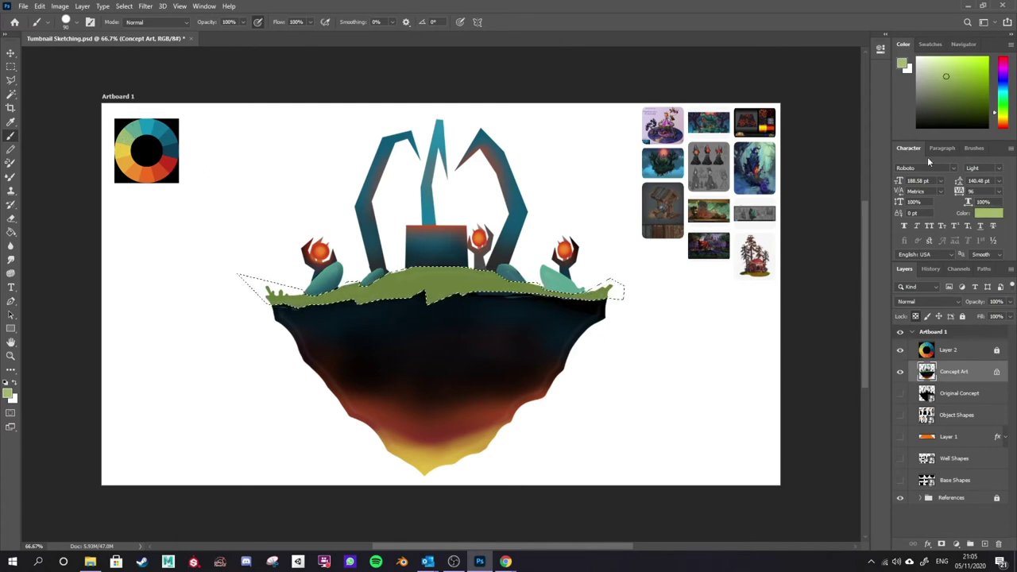
drag(950, 87, 944, 65)
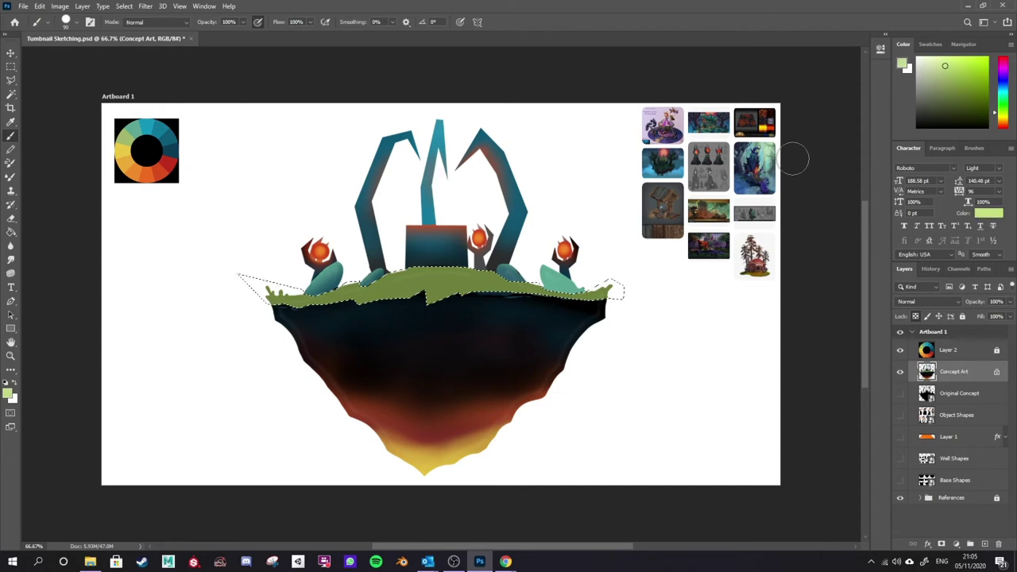
drag(546, 284, 501, 274)
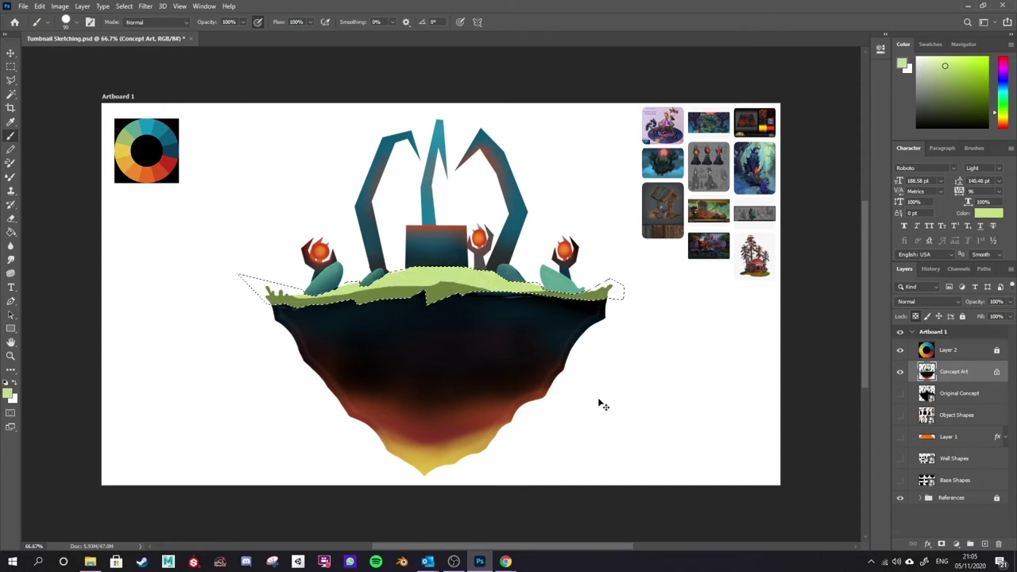
Step: Undo the flat colouring of the ground and the rightmost rock
key(ctrl+z)
key(ctrl+d)
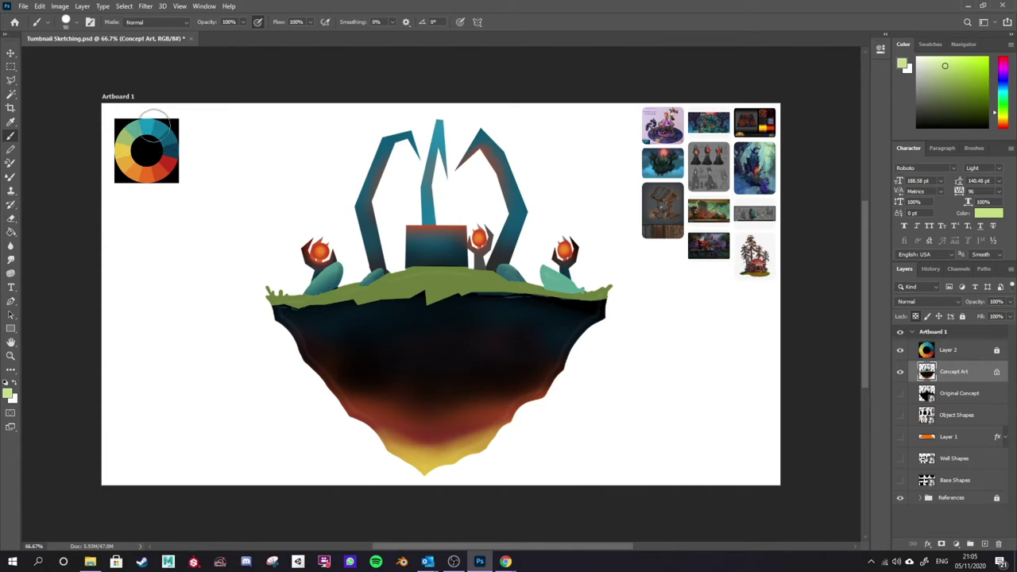
key(ctrl+shift+d)
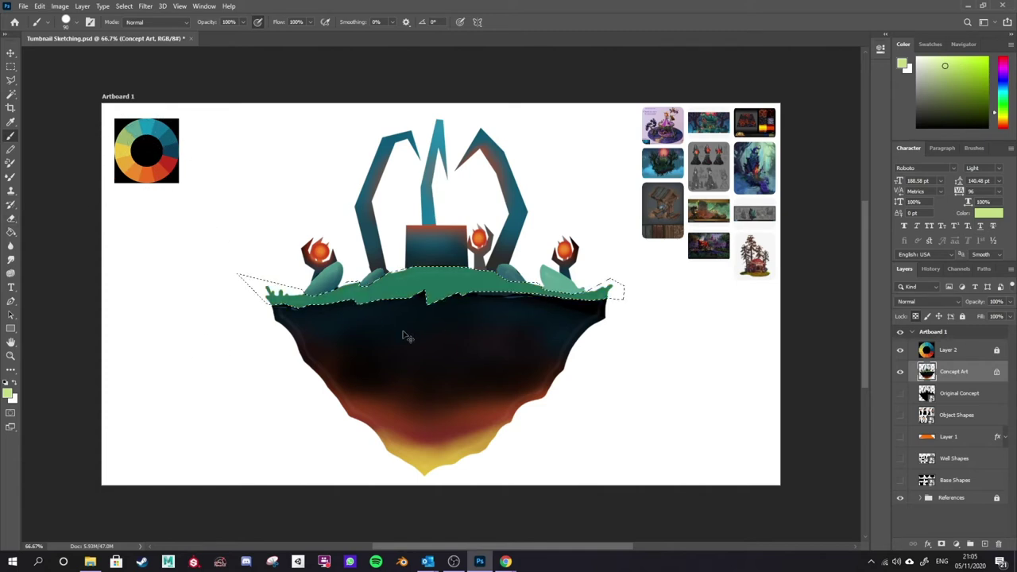
key(ctrl+d)
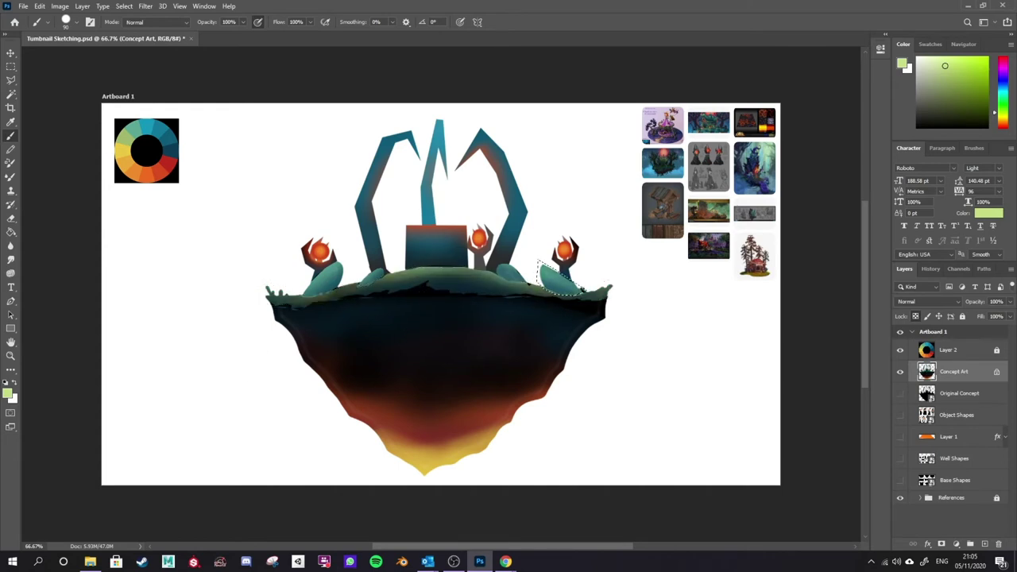
key(ctrl+d)
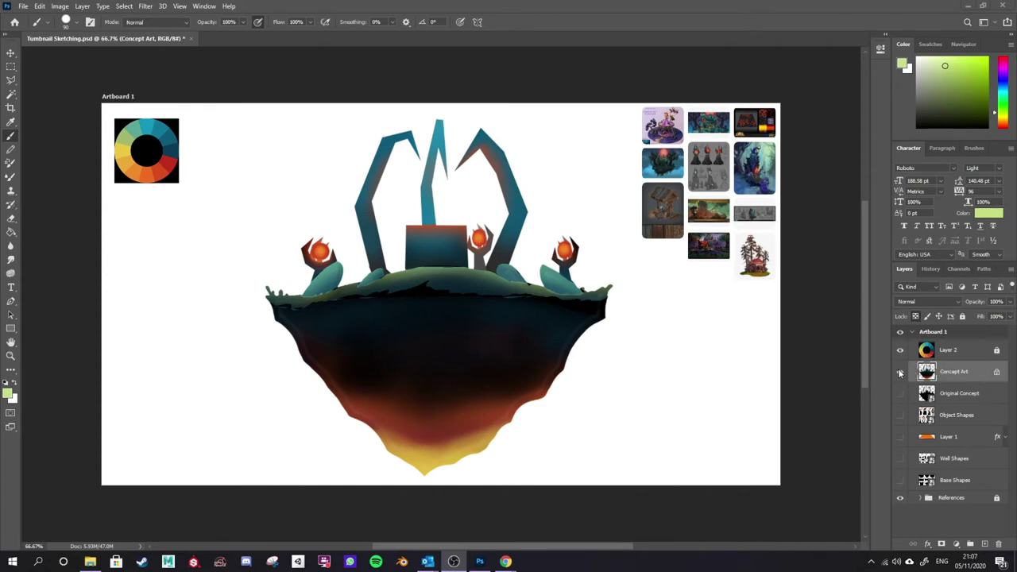
Step: Create a new layer beneath Concept Art and name it Background
click(983, 544)
double_click(950, 393)
text(Baskground)
key(Return)
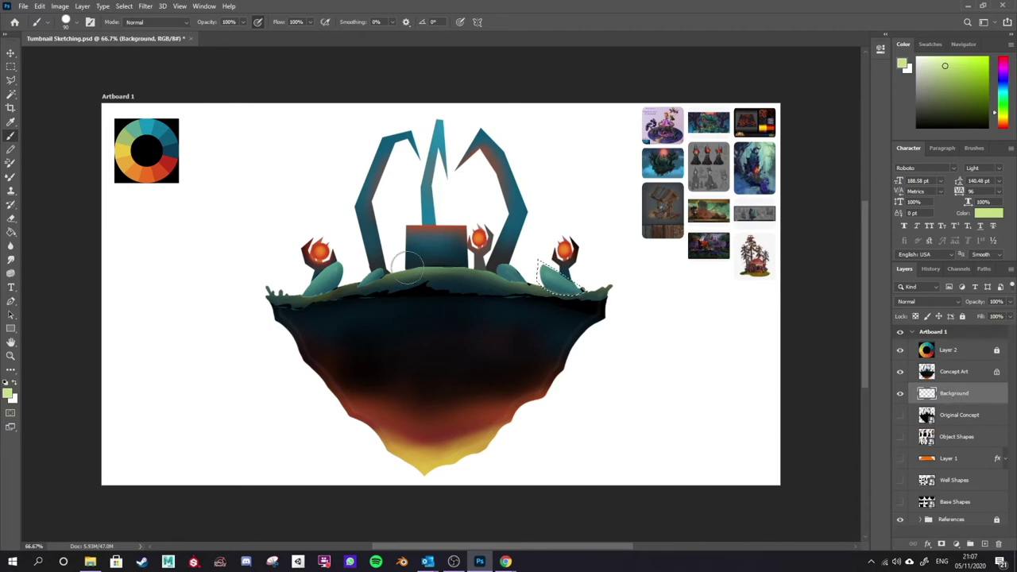
Step: Enlarge the brush to 900 px for painting on the Background layer
key(bracketright)
key(bracketright)
key(bracketright)
key(bracketright)
key(bracketright)
key(bracketright)
key(bracketright)
key(bracketright)
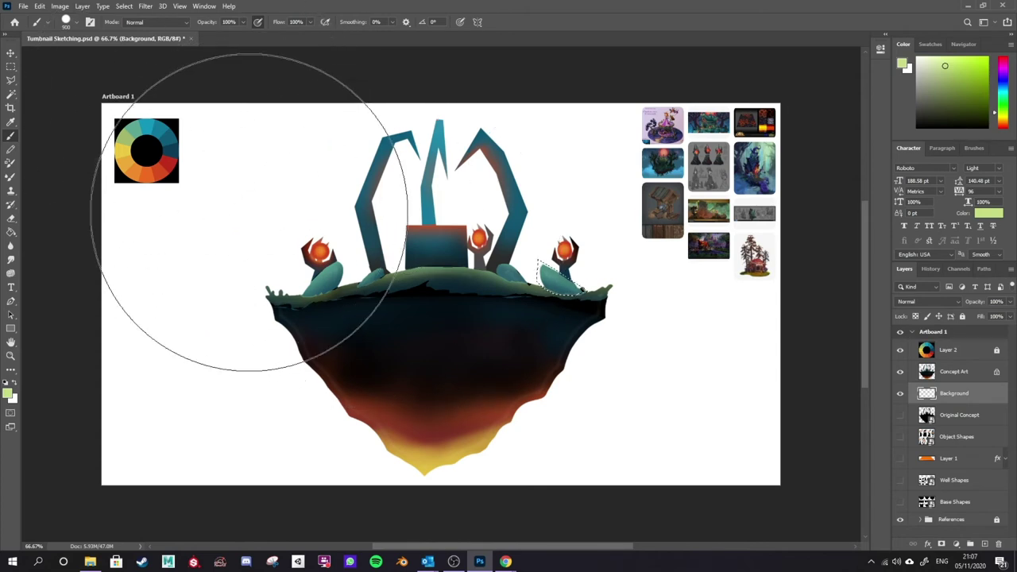
Step: Clear the rock selection and try filling the whole Background layer with light green
key(g)
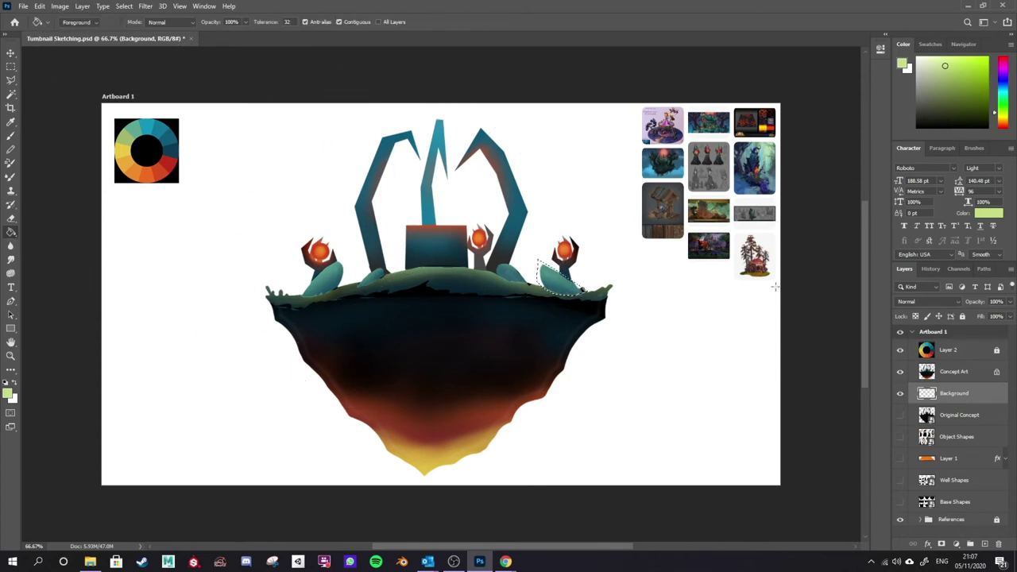
key(ctrl+d)
click(670, 358)
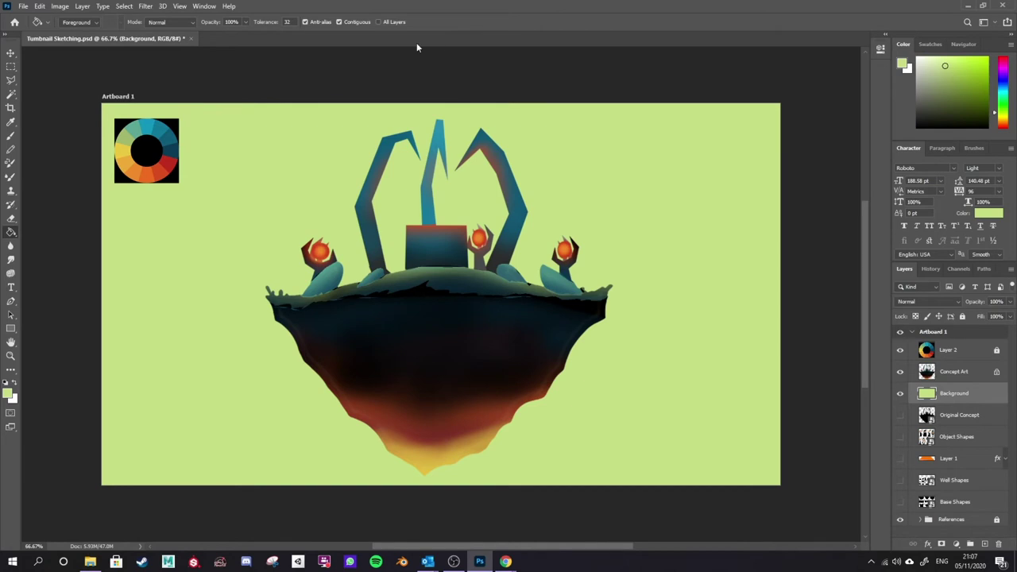
key(ctrl+z)
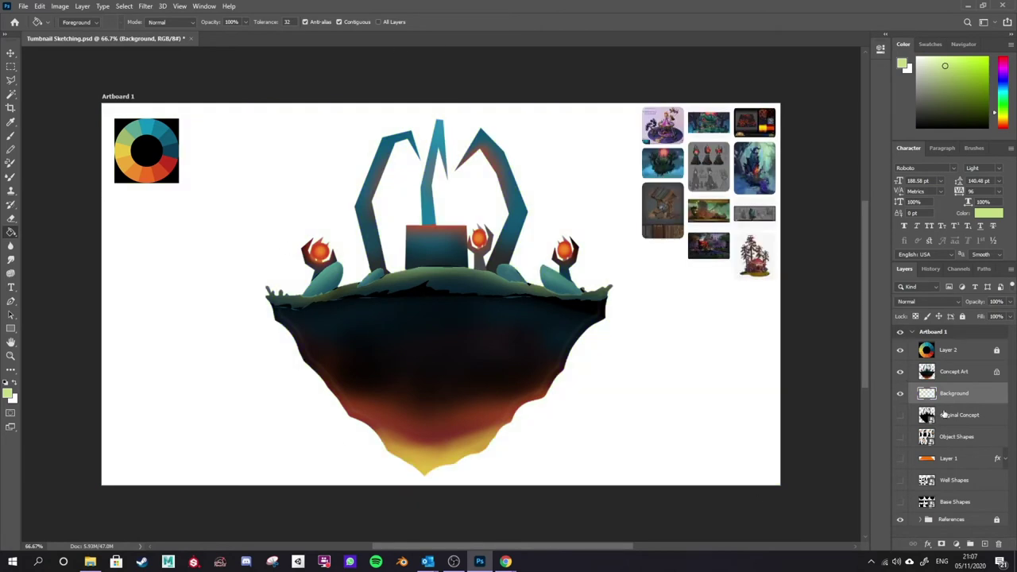
Step: Return to the Brush tool and choose the Soft Round brush
key(b)
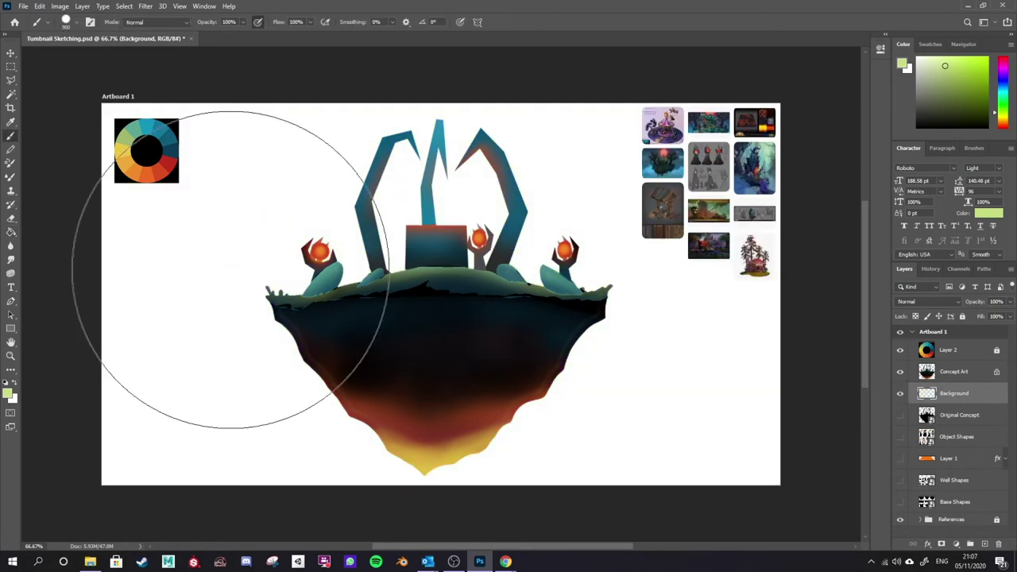
click(75, 25)
click(68, 156)
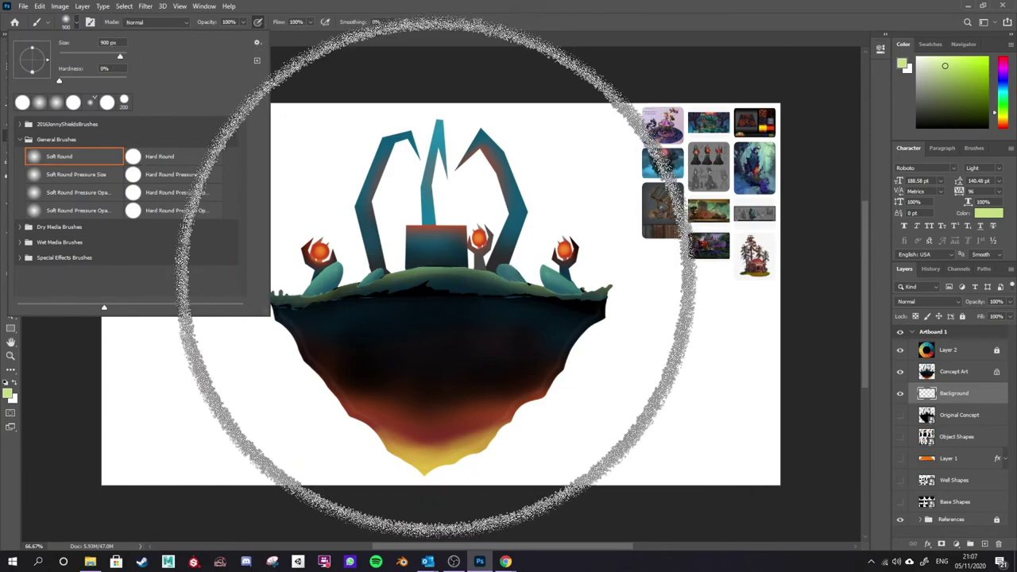
Step: Try a soft light green glow behind the island on the Background layer
click(454, 317)
drag(455, 317, 393, 312)
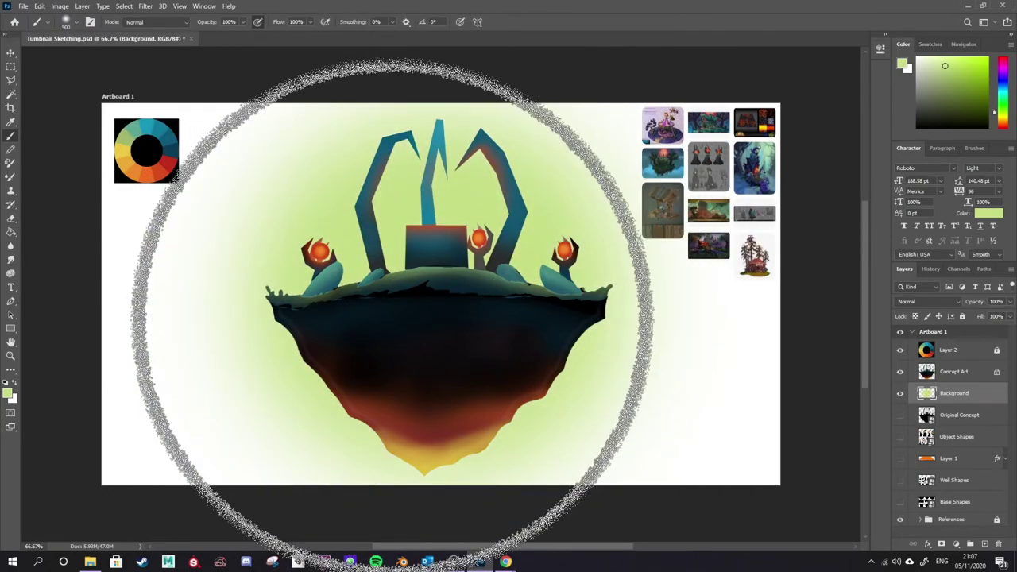
key(ctrl+z)
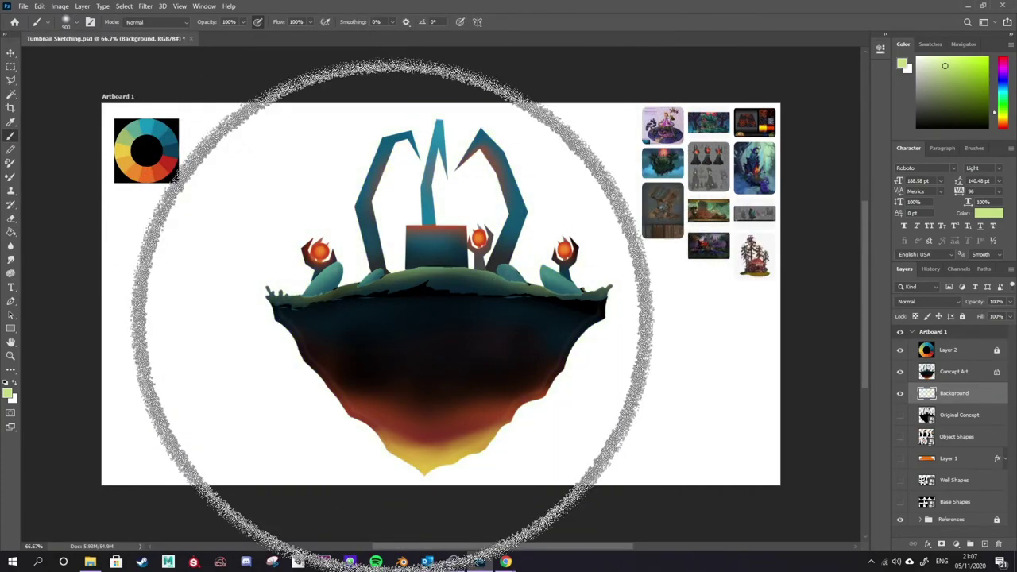
Step: Sample the wheel's dark blue, mute it to a grey-blue, and paint a large soft backdrop behind the island
alt+click(172, 151)
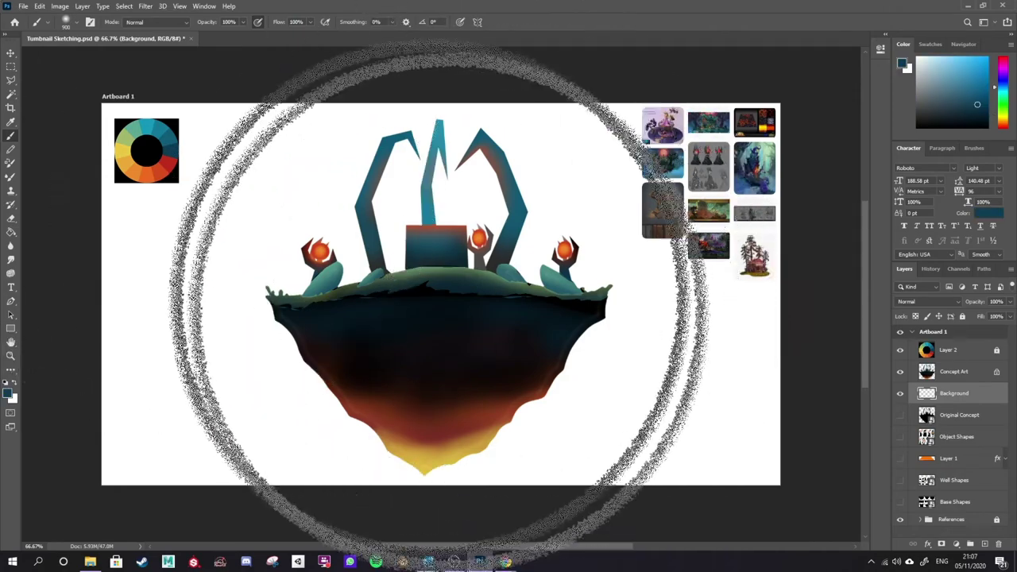
click(433, 270)
mouse_move(433, 270)
mouse_down()
mouse_move(468, 278)
mouse_move(445, 268)
mouse_up()
key(ctrl+z)
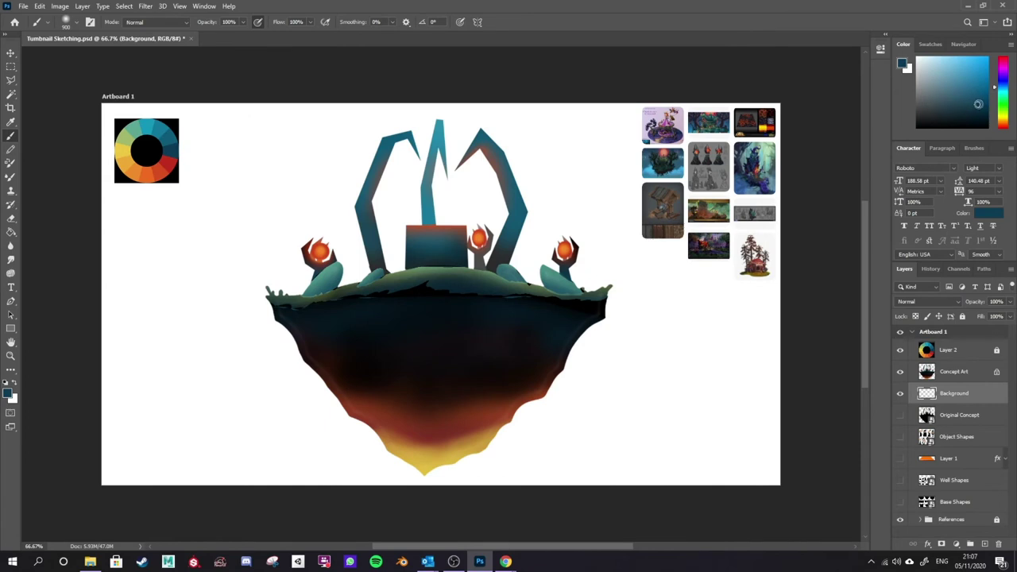
drag(977, 104, 931, 101)
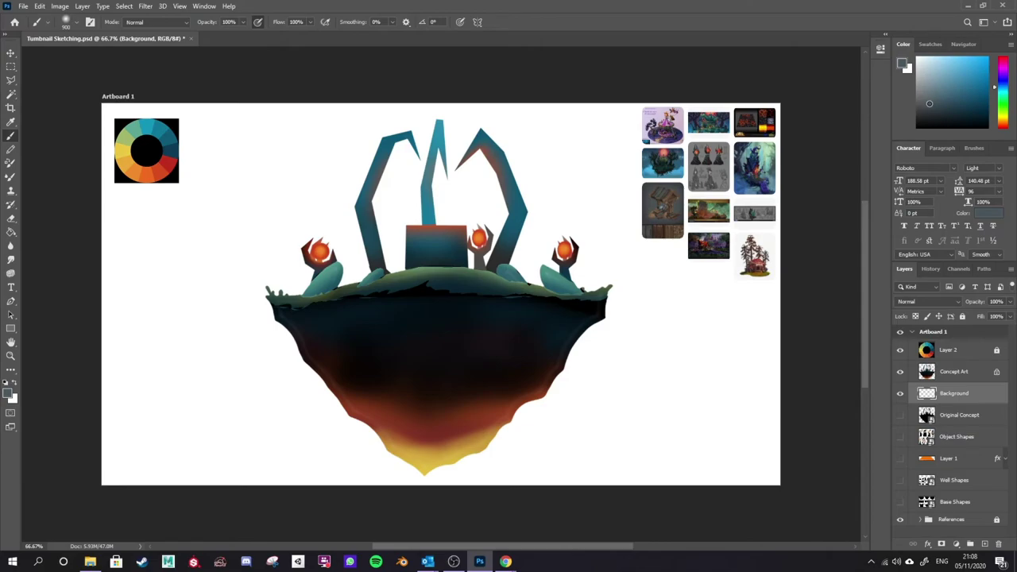
drag(932, 102, 928, 100)
mouse_move(511, 306)
mouse_down()
mouse_move(447, 294)
mouse_move(522, 286)
mouse_move(467, 276)
mouse_move(477, 273)
mouse_move(454, 252)
mouse_move(461, 282)
mouse_move(485, 282)
mouse_move(436, 317)
mouse_up()
Step: Pick a slightly darker grey-blue and softly darken the backdrop behind the claws, enlarging the soft brush to 800 px
key(bracketleft)
key(bracketleft)
key(bracketleft)
key(bracketleft)
key(bracketleft)
key(bracketleft)
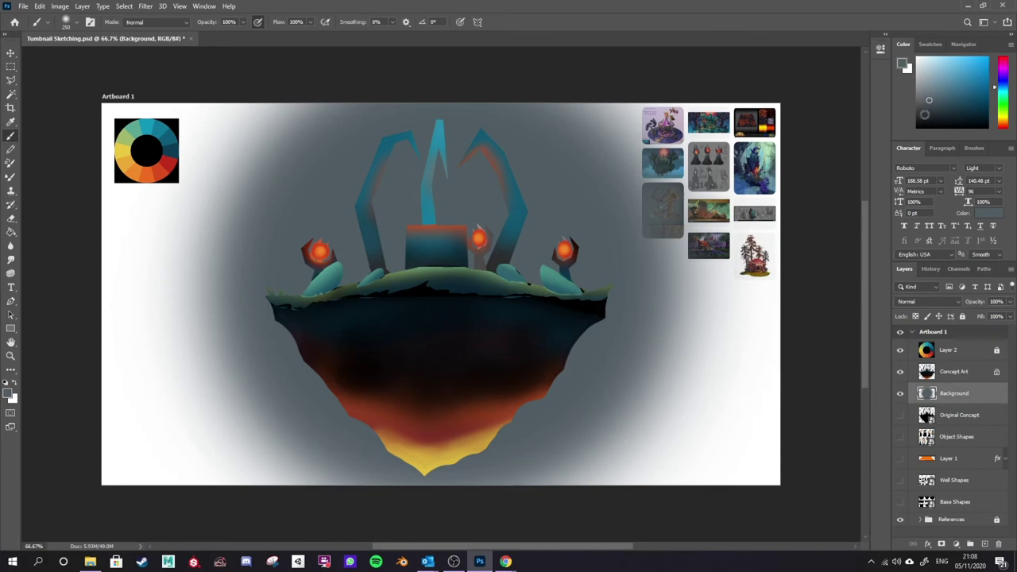
click(930, 108)
key(bracketright)
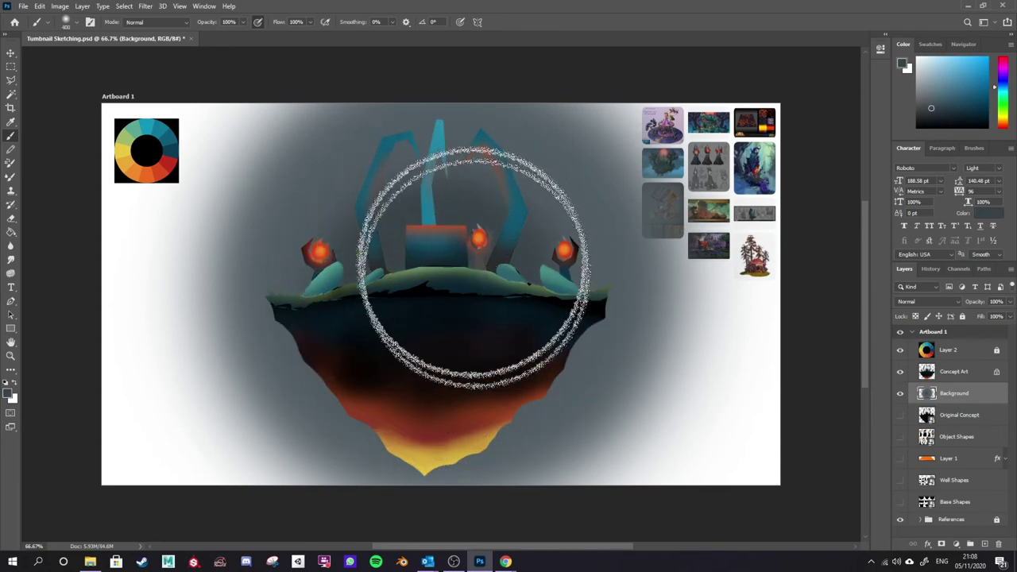
key(bracketright)
key(bracketright)
key(bracketright)
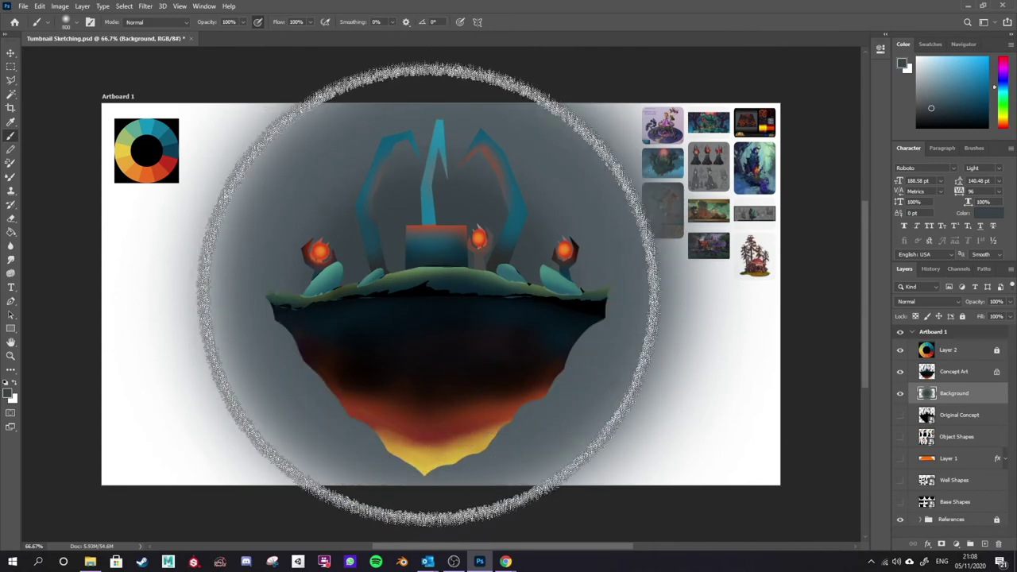
Step: Pick a lighter grey-blue and paint soft clouds beside the island's underside and thin wisps behind the claws with a smaller brush
key(bracketleft)
key(bracketleft)
key(bracketleft)
key(bracketleft)
key(bracketleft)
key(bracketleft)
key(bracketleft)
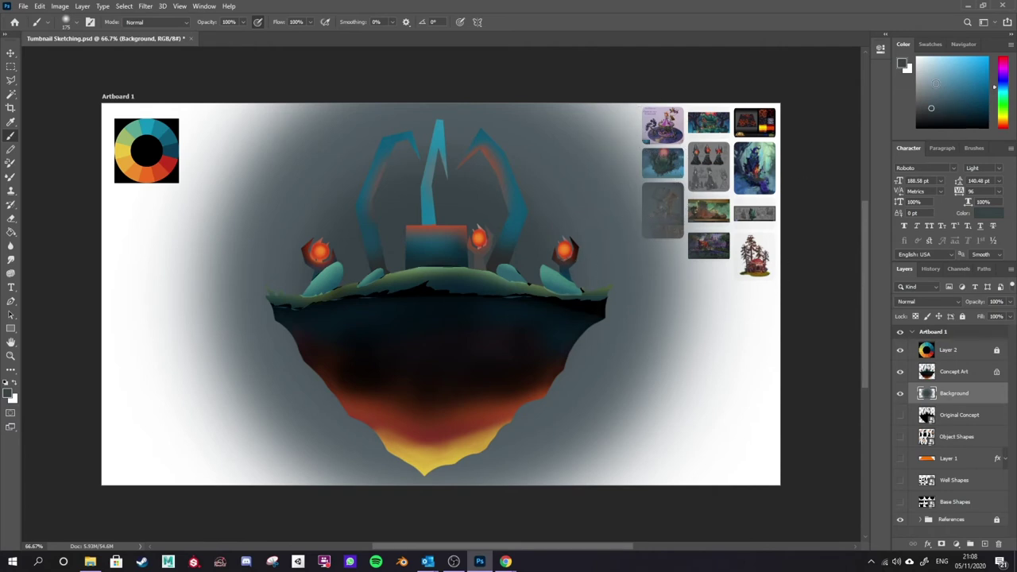
click(925, 90)
key(bracketleft)
key(bracketleft)
key(bracketleft)
key(bracketleft)
drag(223, 389, 199, 412)
drag(192, 422, 309, 457)
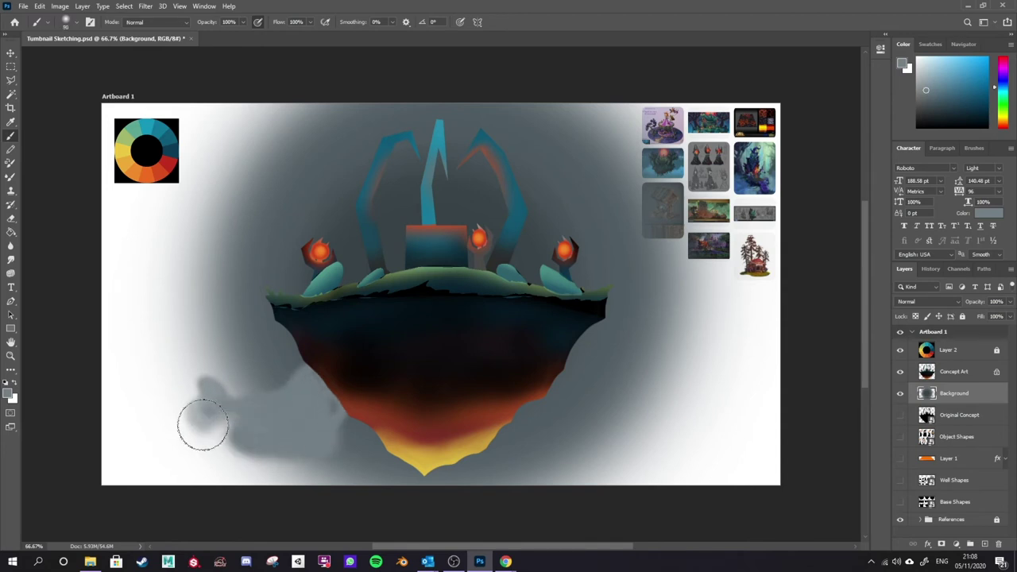
drag(230, 437, 334, 473)
mouse_move(230, 477)
mouse_down()
mouse_move(293, 468)
mouse_move(235, 456)
mouse_up()
mouse_move(524, 413)
mouse_down()
mouse_move(635, 397)
mouse_move(667, 433)
mouse_move(533, 429)
mouse_up()
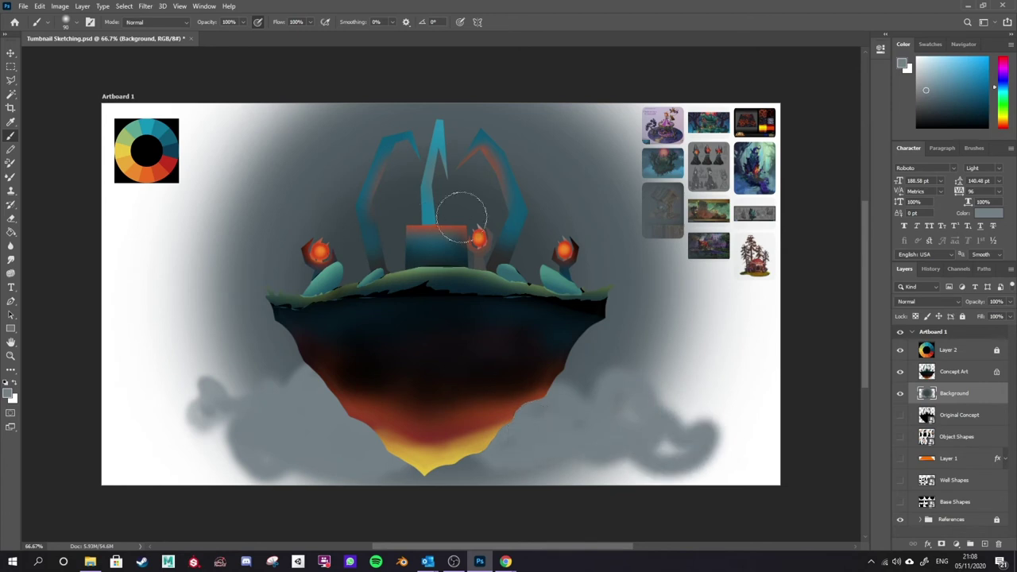
mouse_move(333, 242)
mouse_down()
mouse_move(213, 256)
mouse_move(496, 246)
mouse_move(407, 234)
mouse_move(404, 221)
mouse_move(556, 190)
mouse_move(527, 215)
mouse_move(573, 236)
mouse_up()
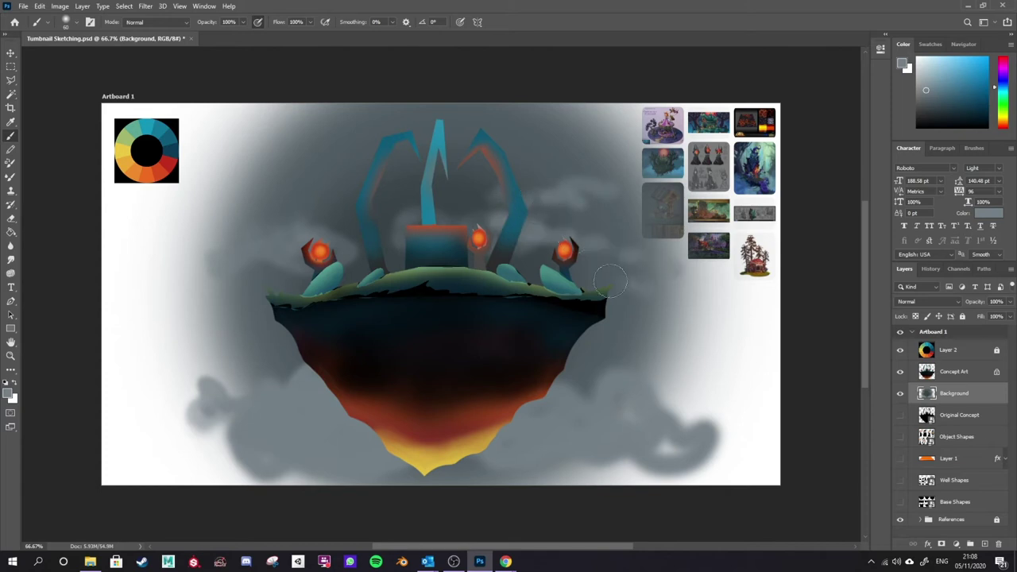
Step: Sample darker grey-blues from the backdrop and softly darken it behind the claws with a 200 px brush
alt+click(477, 224)
key(bracketright)
key(bracketright)
key(bracketright)
key(bracketright)
key(bracketright)
key(bracketright)
key(bracketright)
key(bracketright)
drag(556, 163, 566, 163)
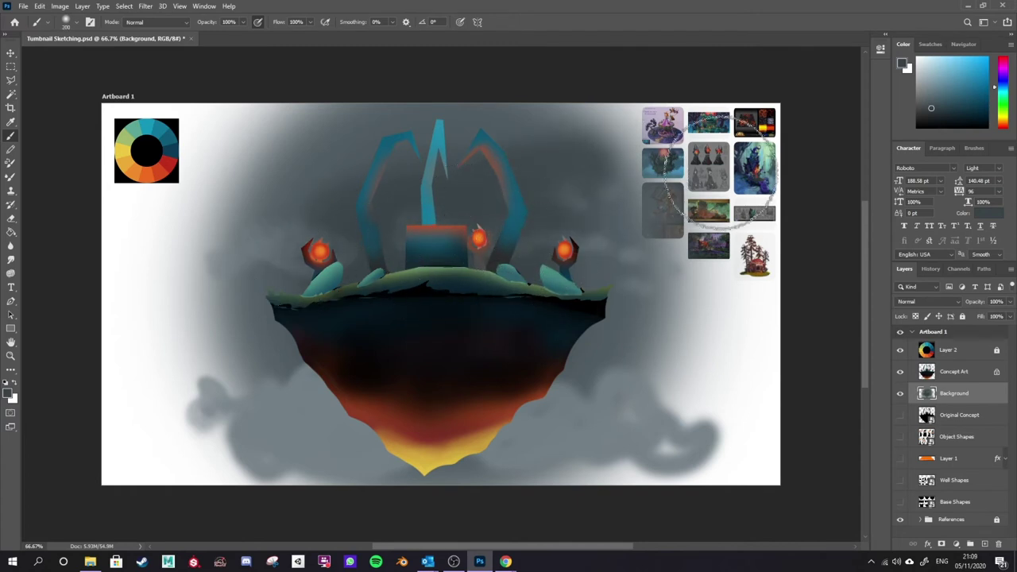
alt+click(397, 254)
mouse_move(436, 254)
mouse_down()
mouse_move(381, 215)
mouse_move(386, 141)
mouse_move(386, 307)
mouse_up()
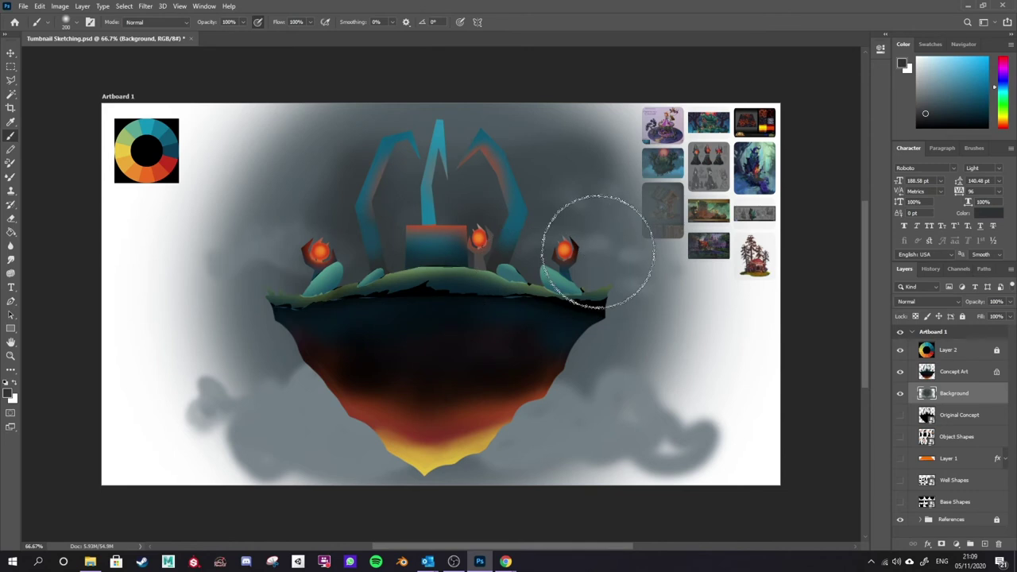
Step: Sample a mid grey-blue and spread soft cloud over the backdrop's side edges and lower corners
alt+click(603, 164)
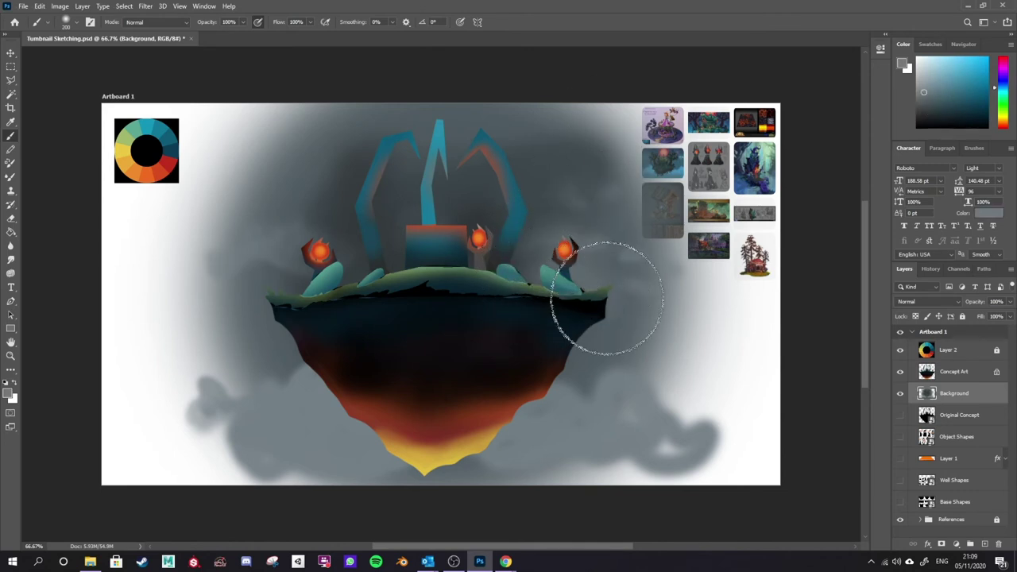
mouse_move(262, 288)
mouse_down()
mouse_move(202, 285)
mouse_move(316, 272)
mouse_up()
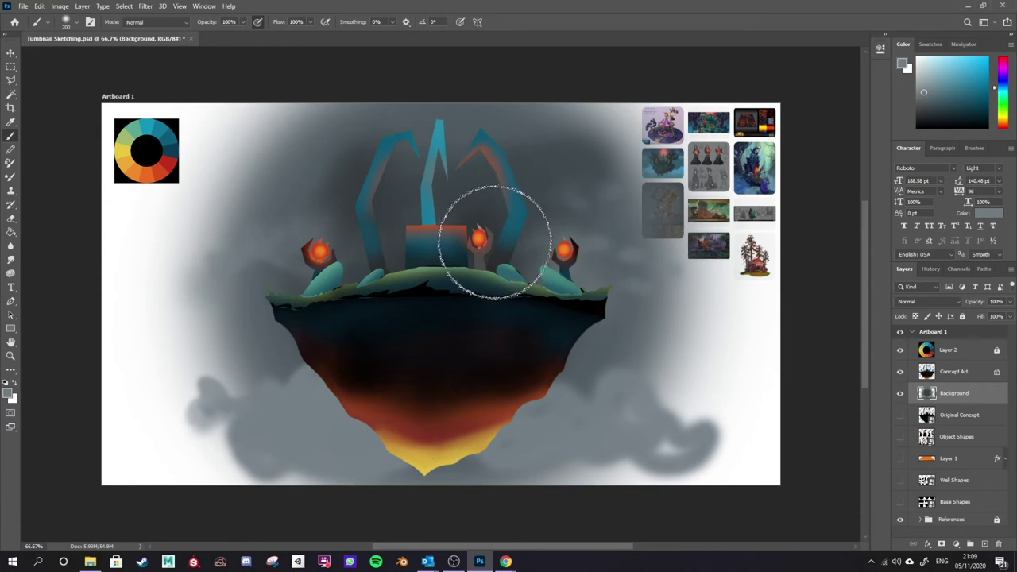
mouse_move(191, 413)
mouse_down()
mouse_move(177, 436)
mouse_move(227, 436)
mouse_move(196, 441)
mouse_up()
mouse_move(651, 454)
mouse_down()
mouse_move(731, 453)
mouse_move(635, 473)
mouse_move(681, 419)
mouse_move(675, 477)
mouse_up()
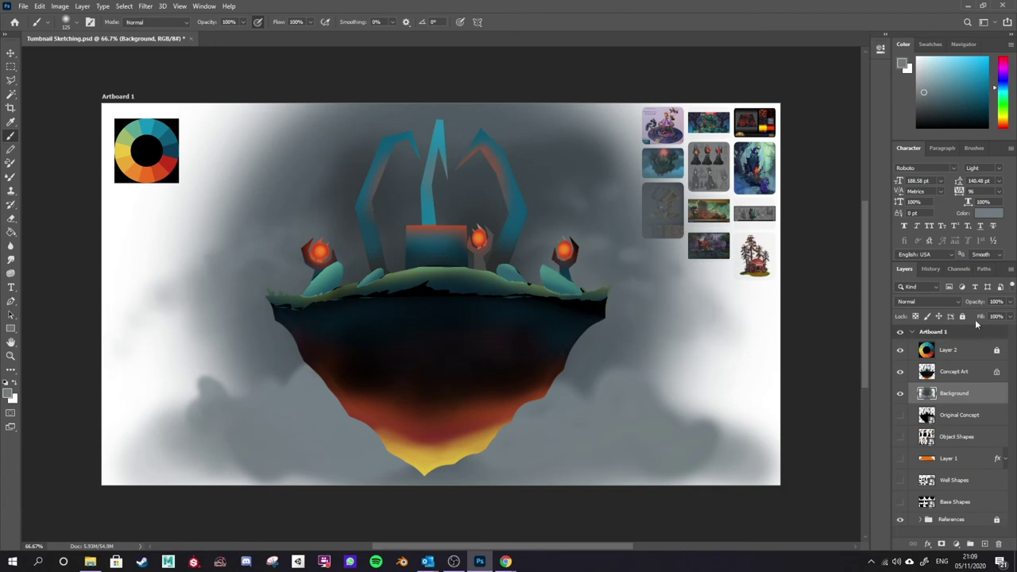
Step: Lower the Background layer's opacity to 70%
click(1009, 302)
mouse_move(1002, 316)
mouse_down()
mouse_move(983, 313)
mouse_move(993, 312)
mouse_up()
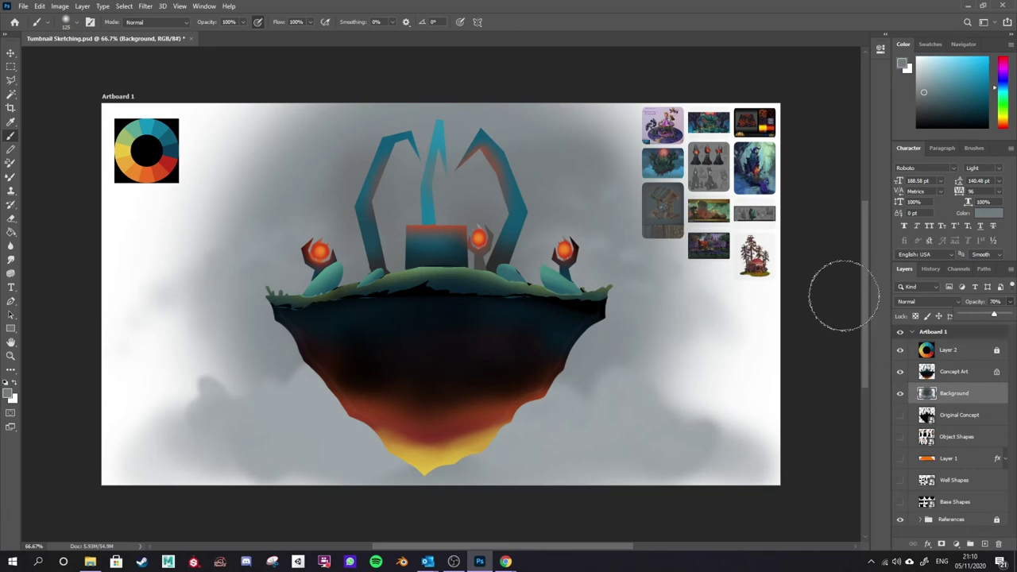
key(super)
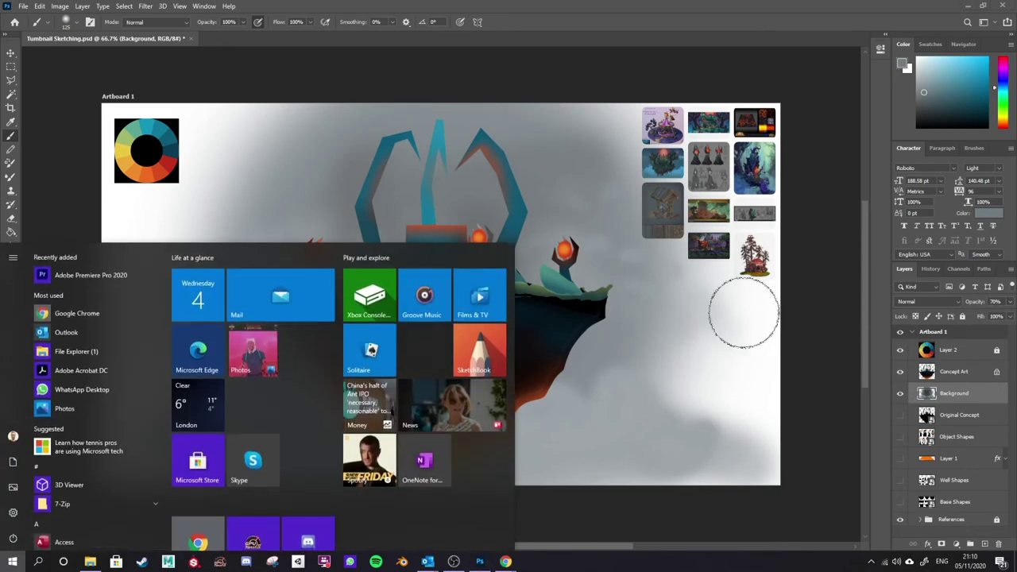
key(super)
Step: Compare the backdrop before and after the opacity change, ending on the reduced opacity
key(ctrl+z)
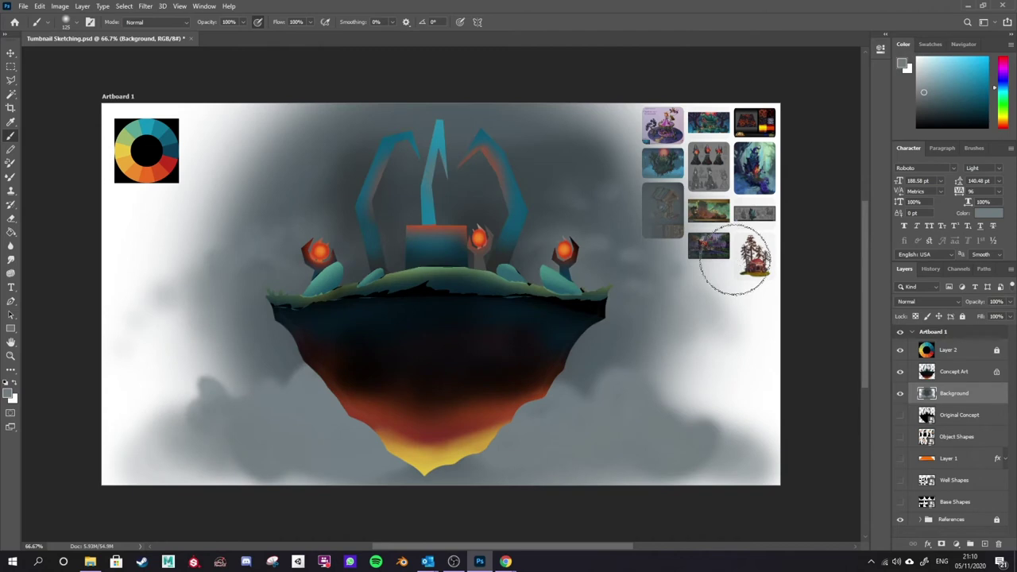
key(ctrl+shift+z)
key(ctrl+z)
key(ctrl+shift+z)
key(ctrl+z)
key(ctrl+shift+z)
key(ctrl+z)
key(ctrl+shift+z)
key(ctrl+z)
key(ctrl+shift+z)
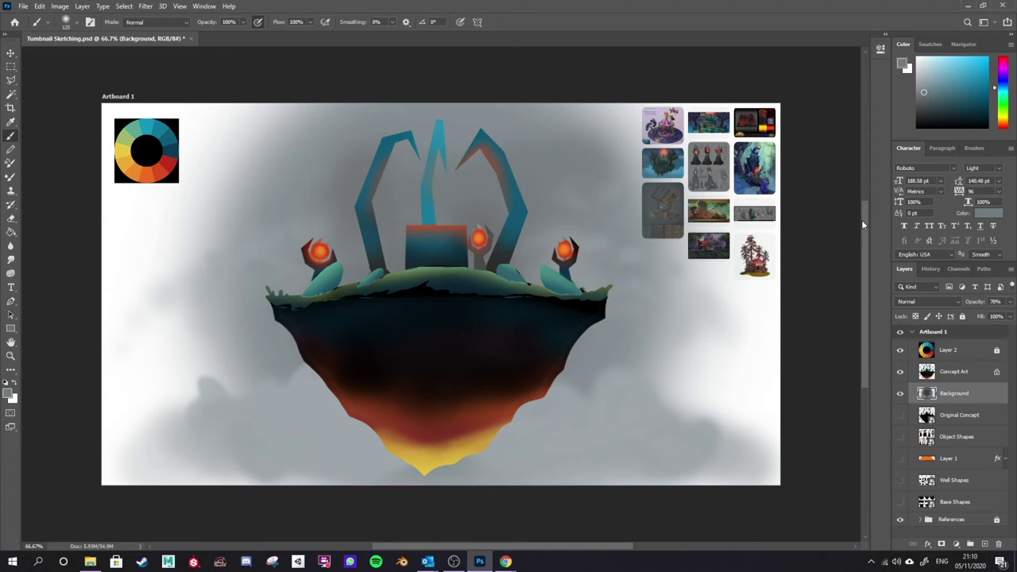
Step: Paint pale lavender-blue cloud highlights across the backdrop around the island with a soft brush
drag(278, 238, 592, 214)
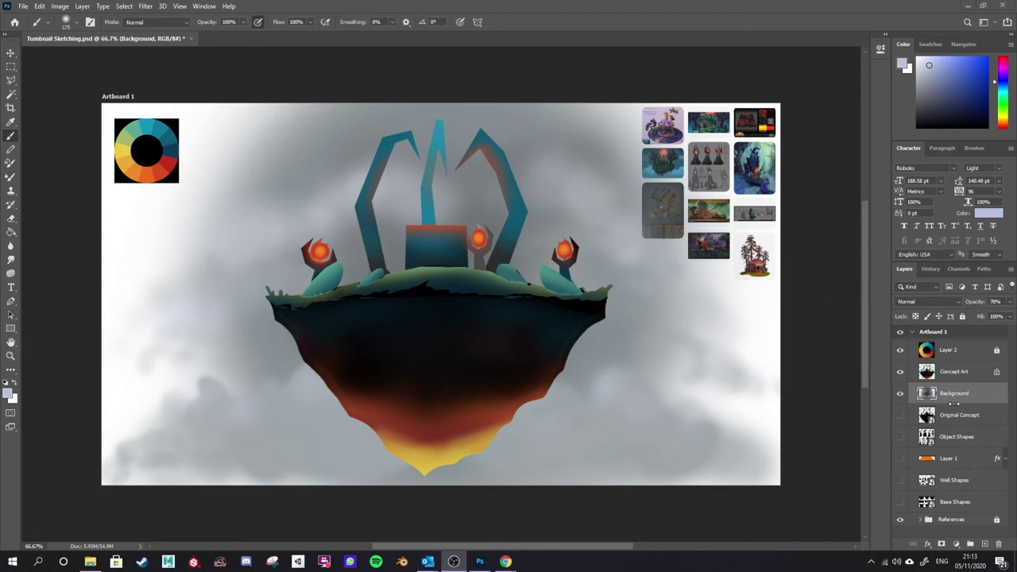
Step: Try thin dark brick joints on the central block and crack lines on the claws on the Concept Art layer
click(953, 370)
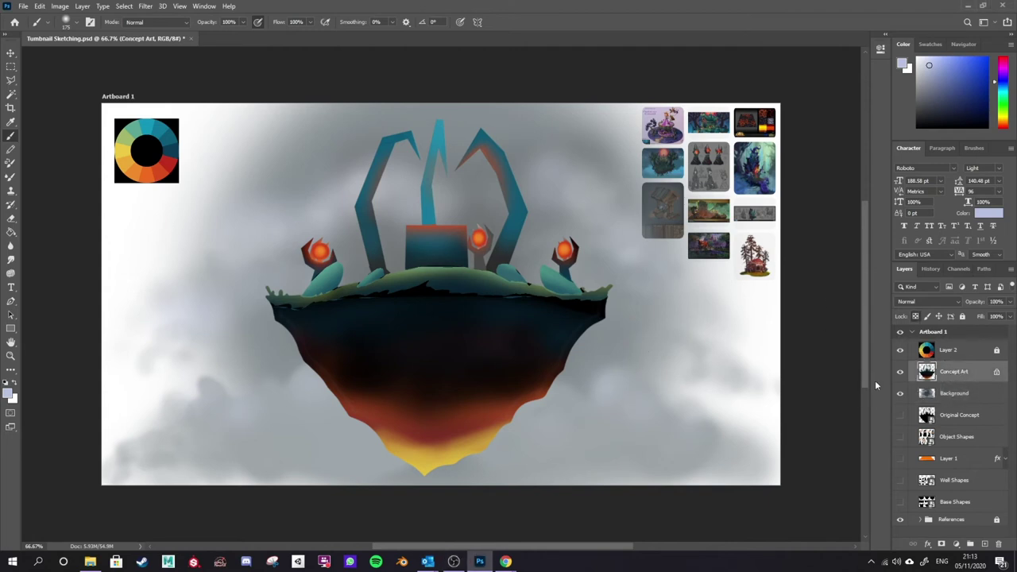
key(bracketleft)
key(bracketleft)
key(bracketleft)
key(bracketleft)
key(bracketleft)
alt+click(406, 235)
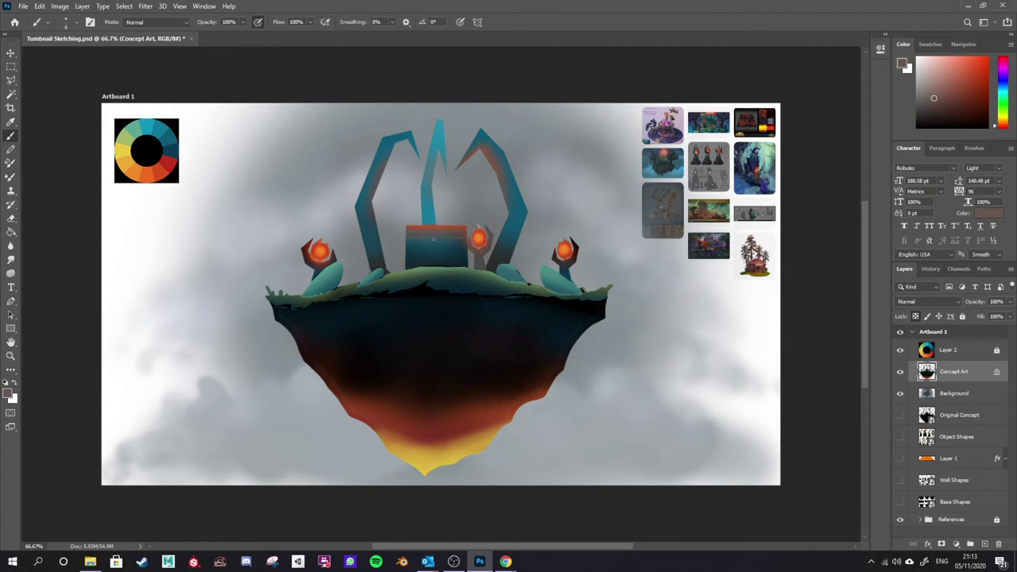
alt+click(459, 254)
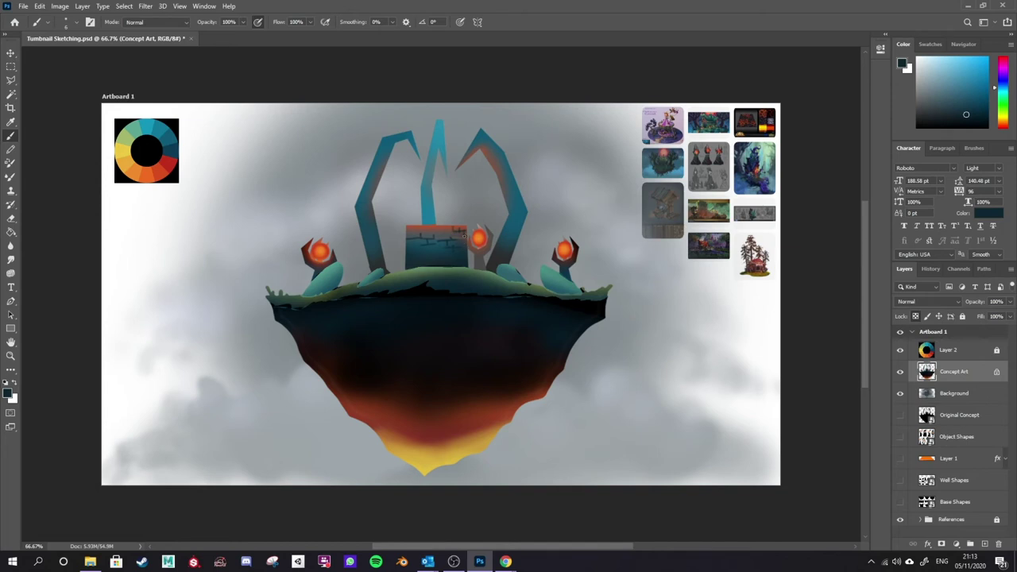
drag(455, 232, 445, 233)
mouse_move(479, 131)
mouse_down()
mouse_move(497, 157)
mouse_move(503, 172)
mouse_up()
drag(510, 212, 526, 209)
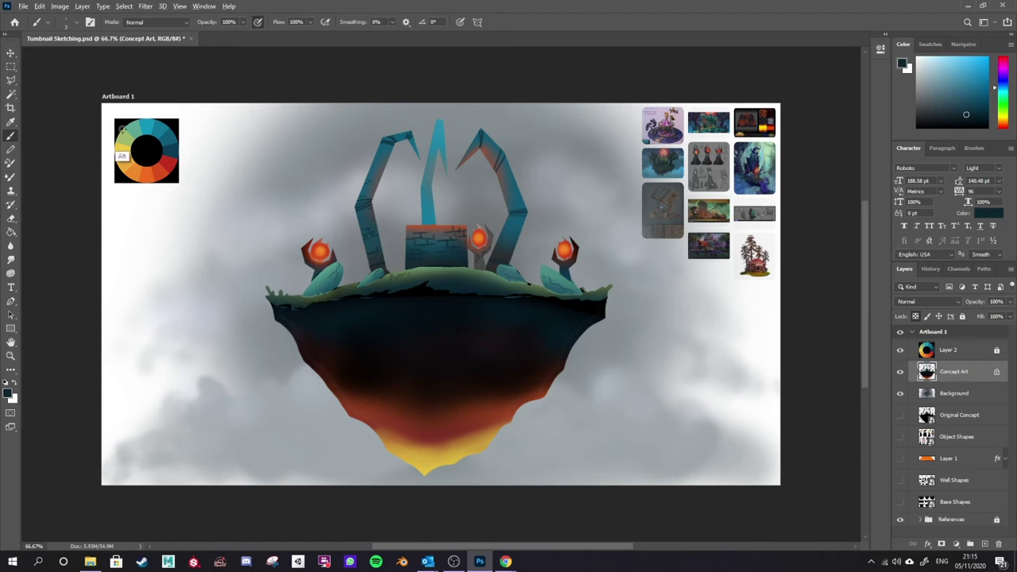
Step: Try light green grass strokes on the island's top and red-brown rock outlines across its dark underside
alt+click(124, 154)
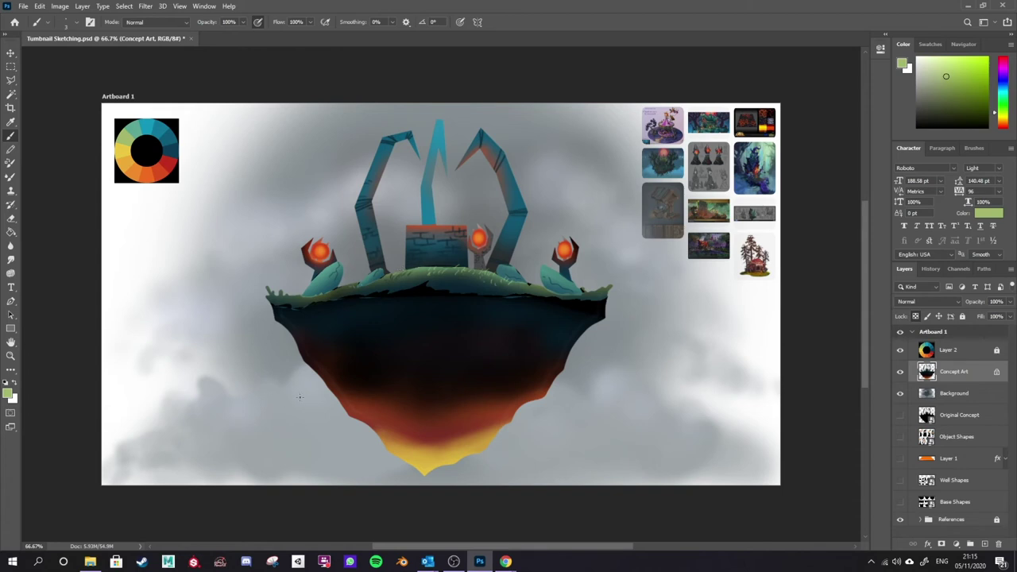
alt+click(370, 417)
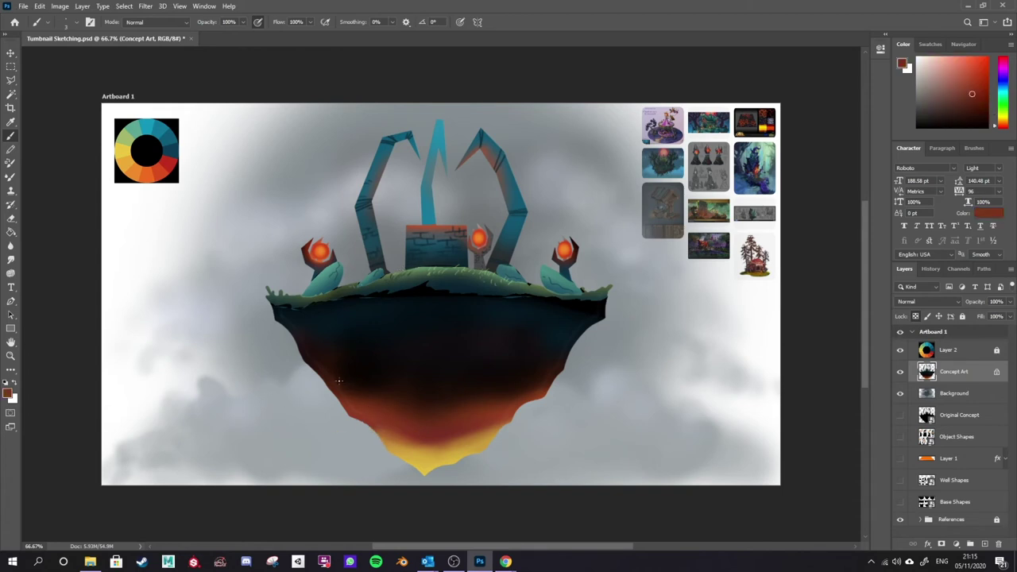
drag(328, 350, 343, 370)
mouse_move(462, 374)
mouse_down()
mouse_move(484, 378)
mouse_move(551, 350)
mouse_up()
drag(423, 351, 442, 349)
drag(485, 347, 502, 343)
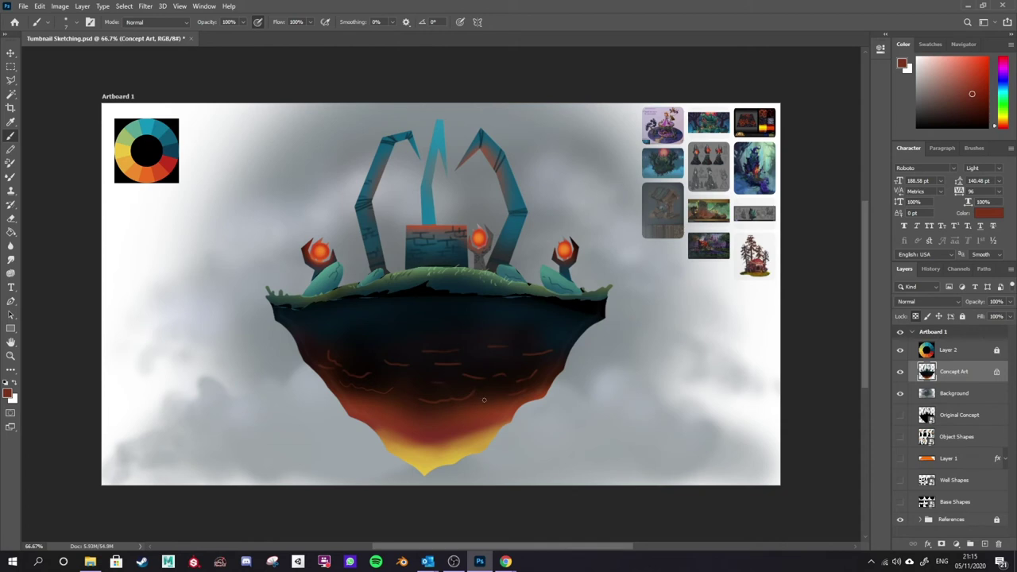
mouse_move(527, 323)
mouse_down()
mouse_move(529, 350)
mouse_move(509, 348)
mouse_move(535, 365)
mouse_move(531, 353)
mouse_move(592, 325)
mouse_move(561, 336)
mouse_move(539, 324)
mouse_up()
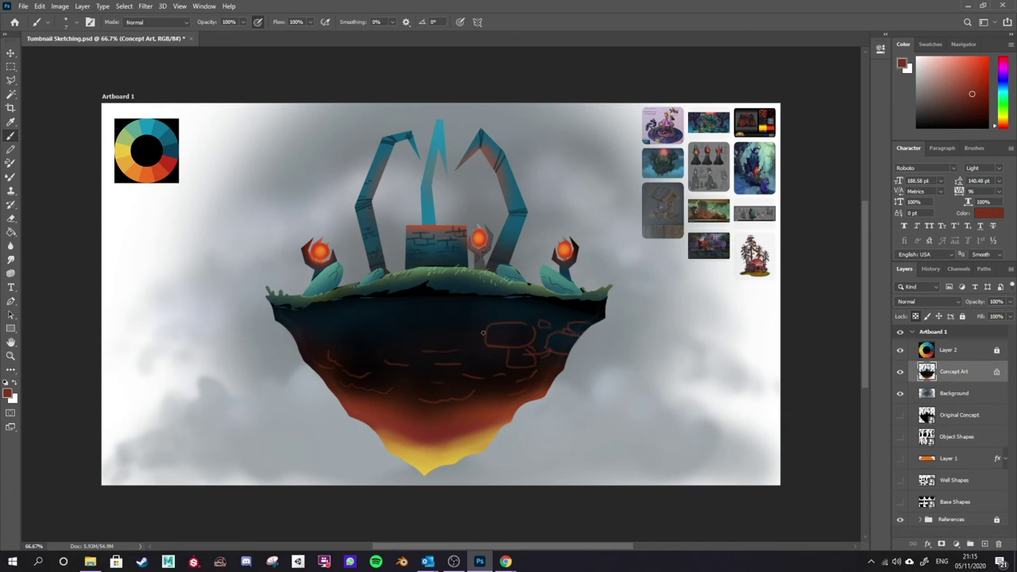
Step: Try black rock outlines over the orange-red band on the island's underside
key(d)
drag(367, 407, 464, 414)
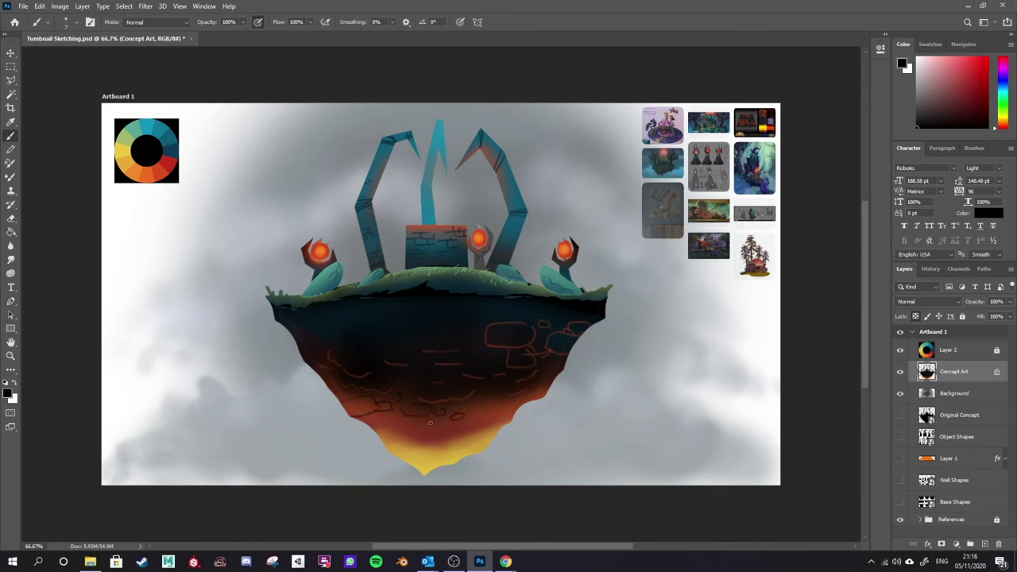
mouse_move(403, 419)
mouse_down()
mouse_move(375, 421)
mouse_move(409, 411)
mouse_move(420, 427)
mouse_up()
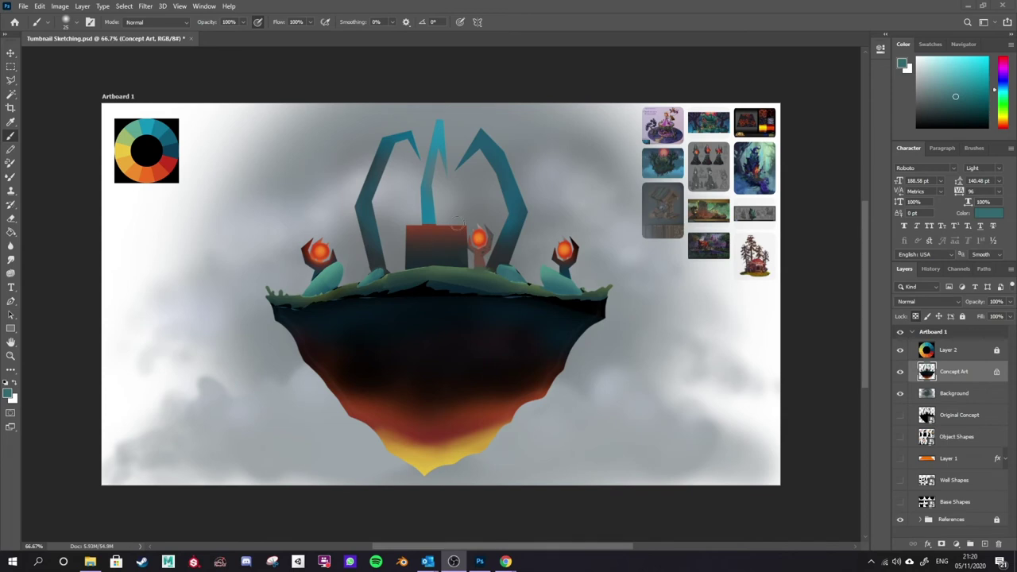
Step: Rename the colour wheel layer as Colour Palette and hide it together with the References group
click(900, 353)
click(900, 352)
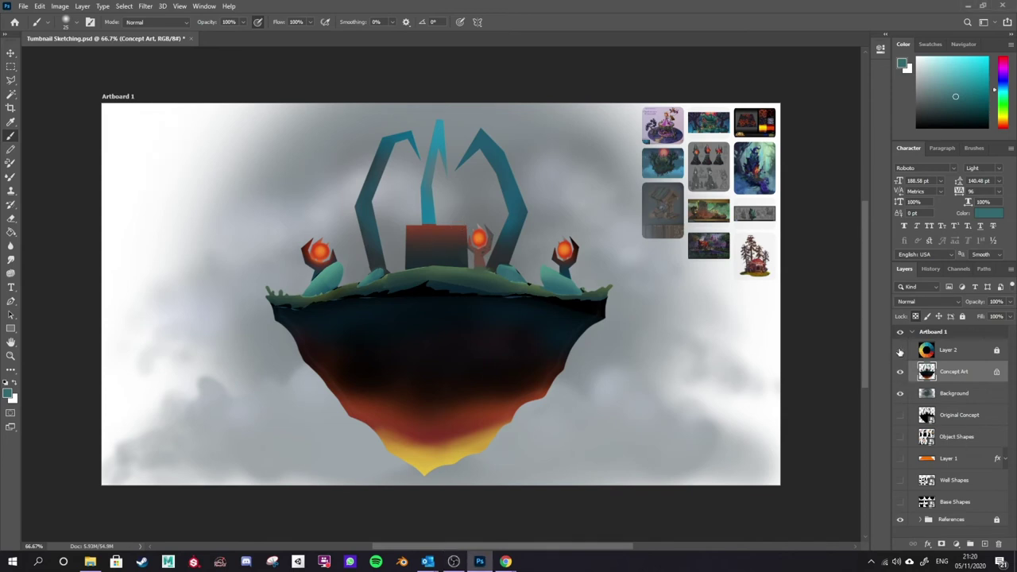
double_click(948, 350)
text(Col)
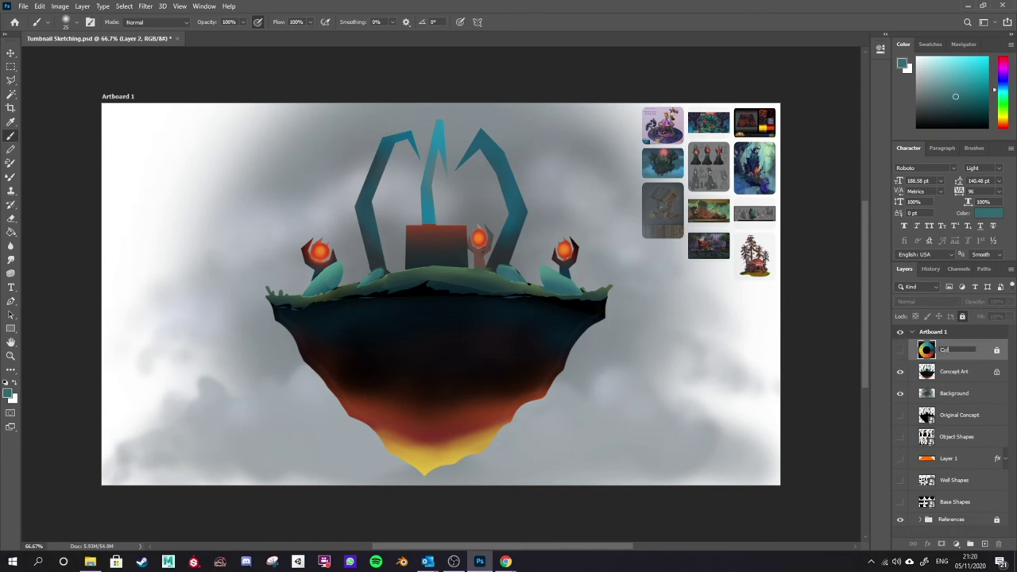
text(our Palette)
key(Return)
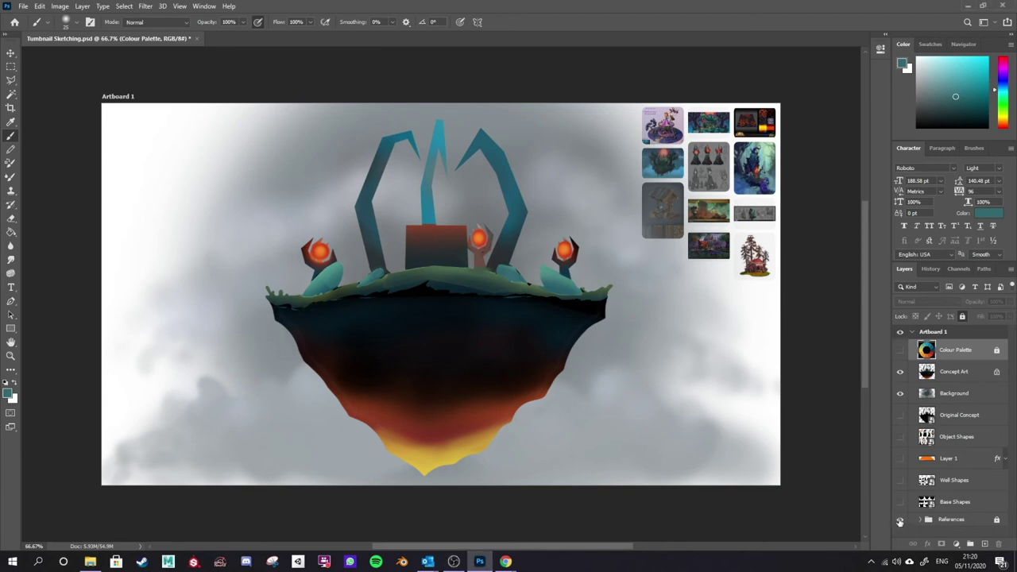
click(900, 519)
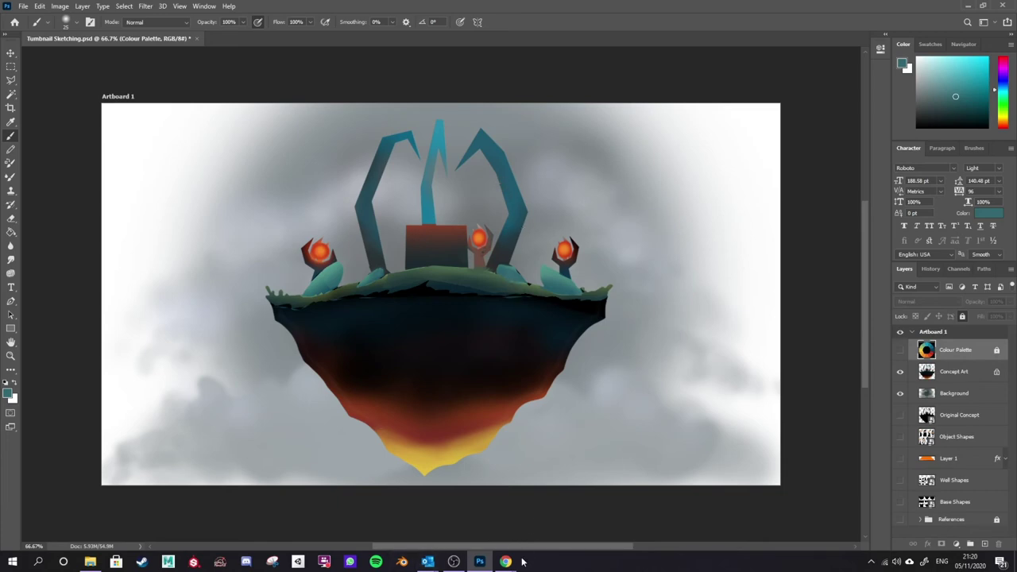
Step: Switch to Chrome and search Google Images for "brick" in a new tab
mouse_move(506, 561)
click(512, 520)
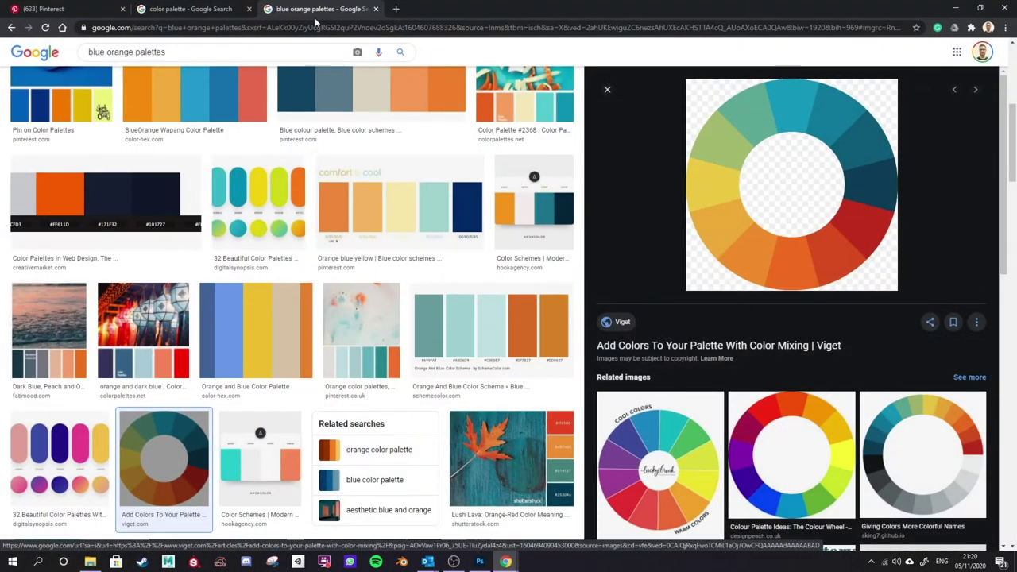
click(522, 9)
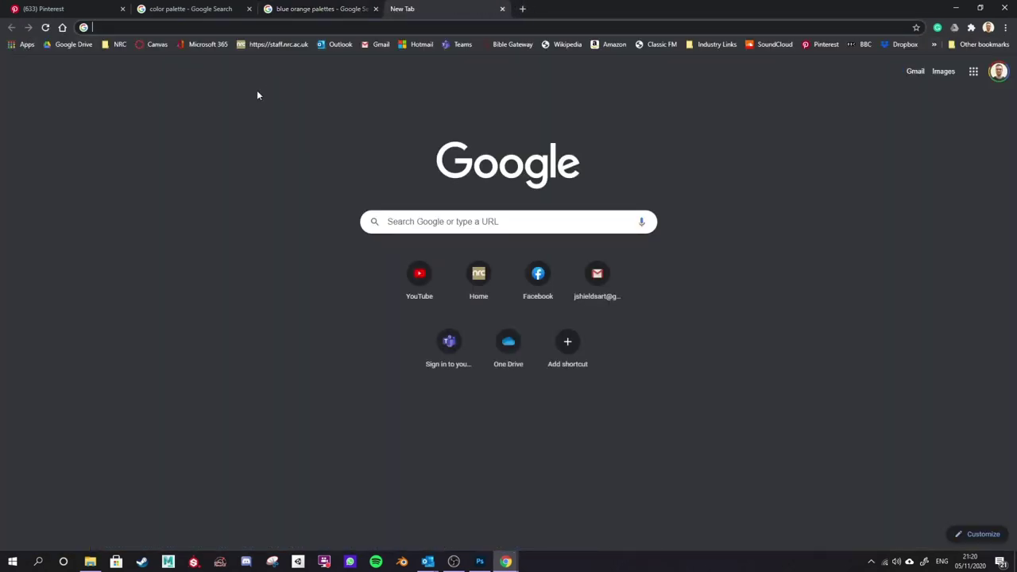
text(bric)
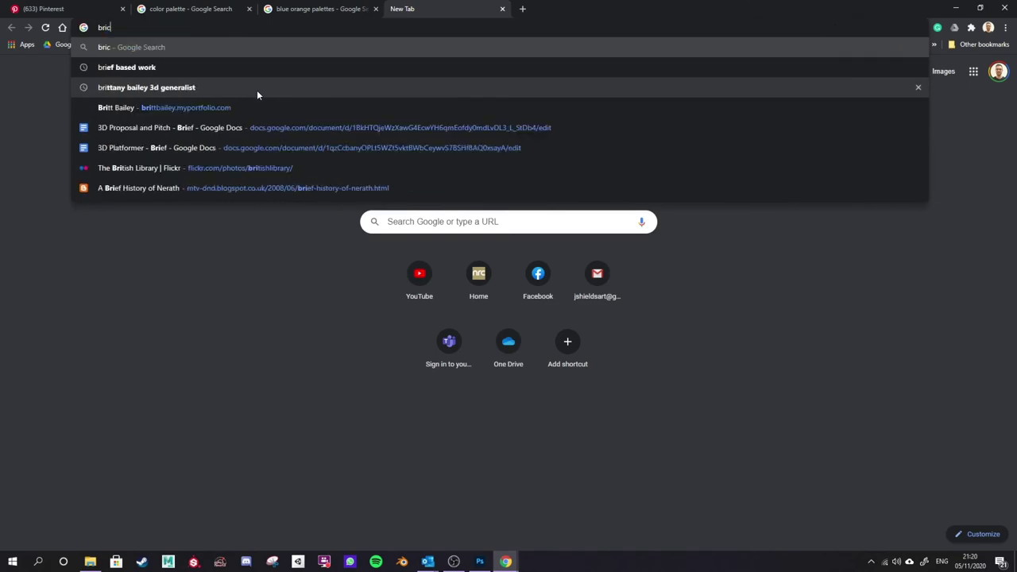
text(k)
key(Return)
click(147, 96)
Step: Look through the brick image results for a wall texture that suits the well
scroll(419, 349, down, 3)
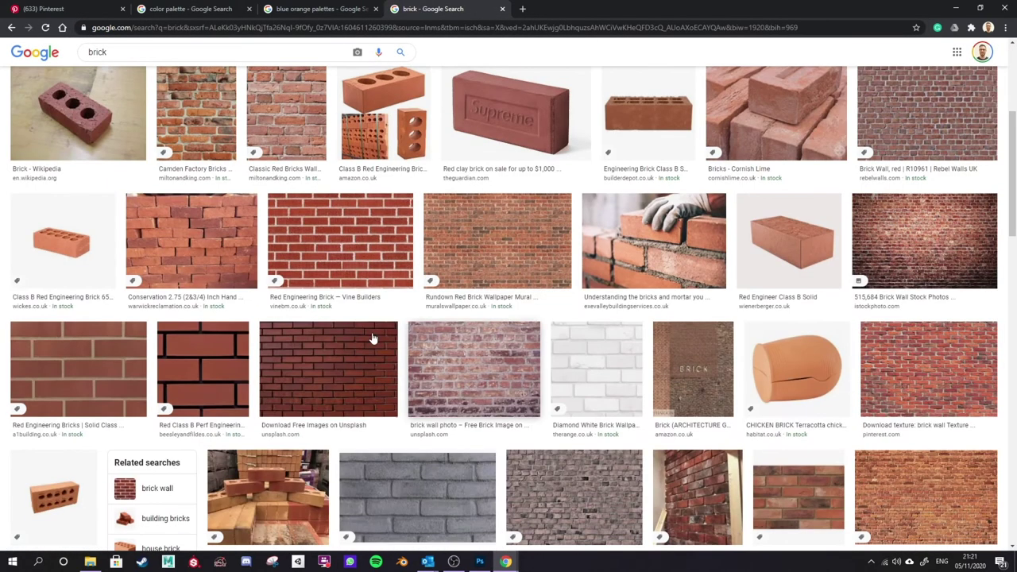
scroll(545, 381, down, 3)
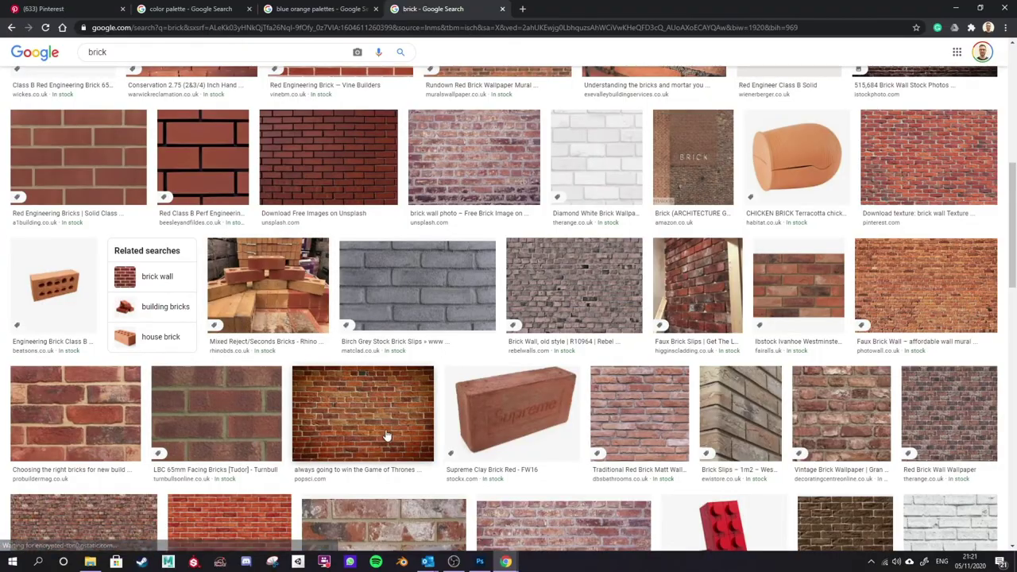
scroll(445, 397, up, 10)
scroll(511, 352, down, 5)
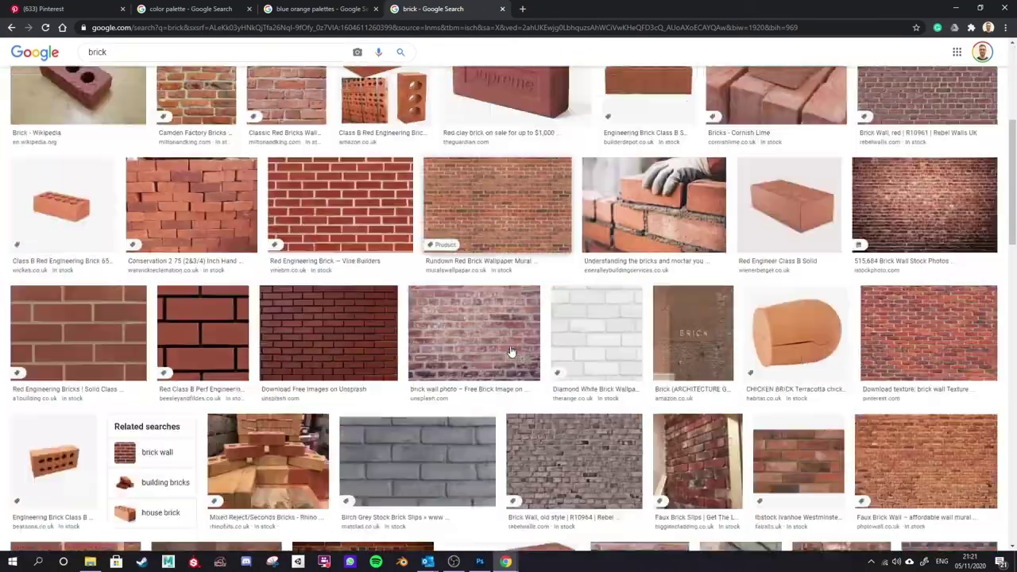
scroll(510, 352, down, 5)
scroll(397, 346, down, 5)
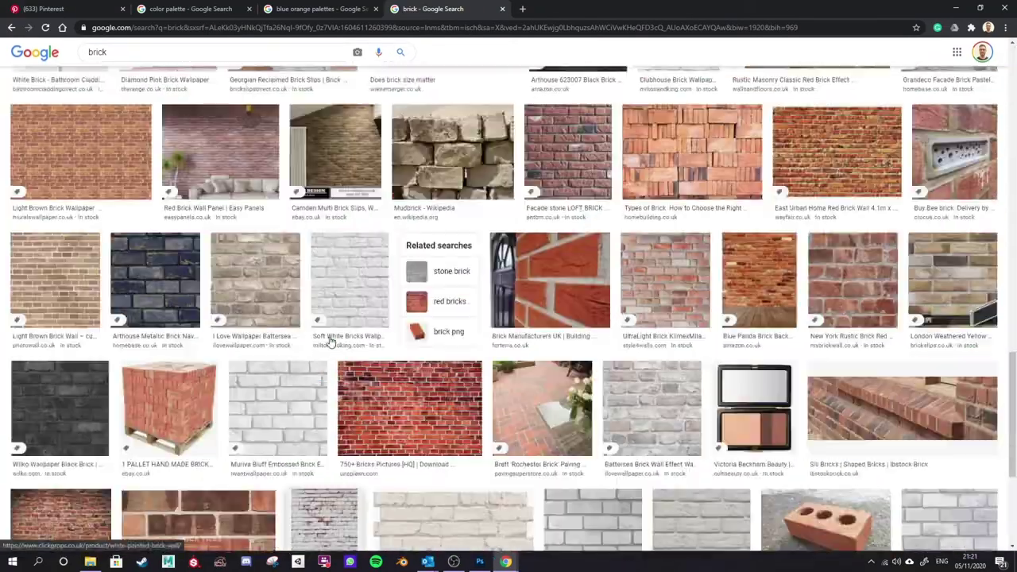
scroll(332, 340, up, 10)
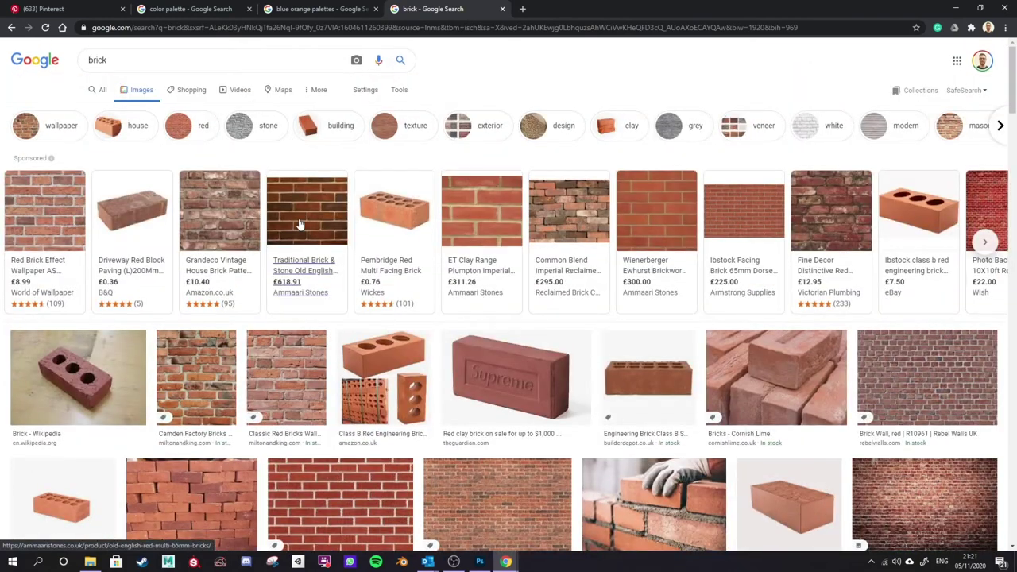
scroll(429, 393, down, 5)
scroll(429, 392, up, 5)
Step: Search Google Images for "old stonework" instead of brick
drag(191, 60, 69, 44)
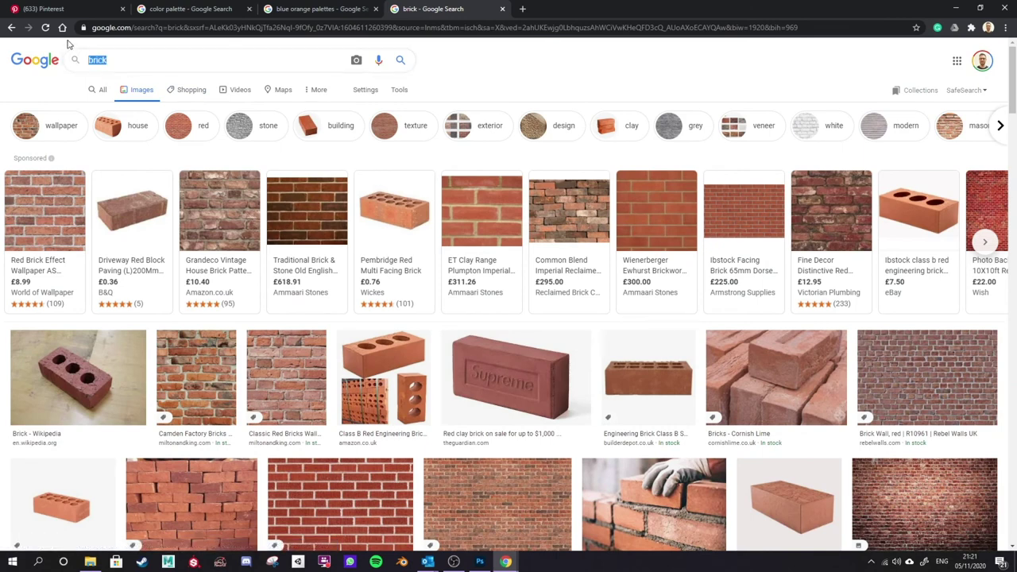
text(ol)
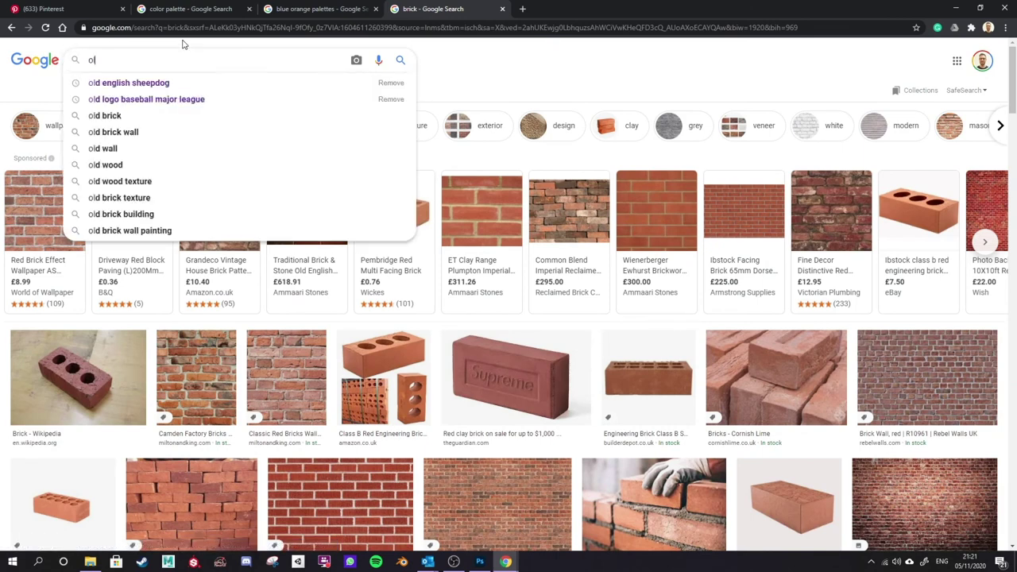
text(d stonework)
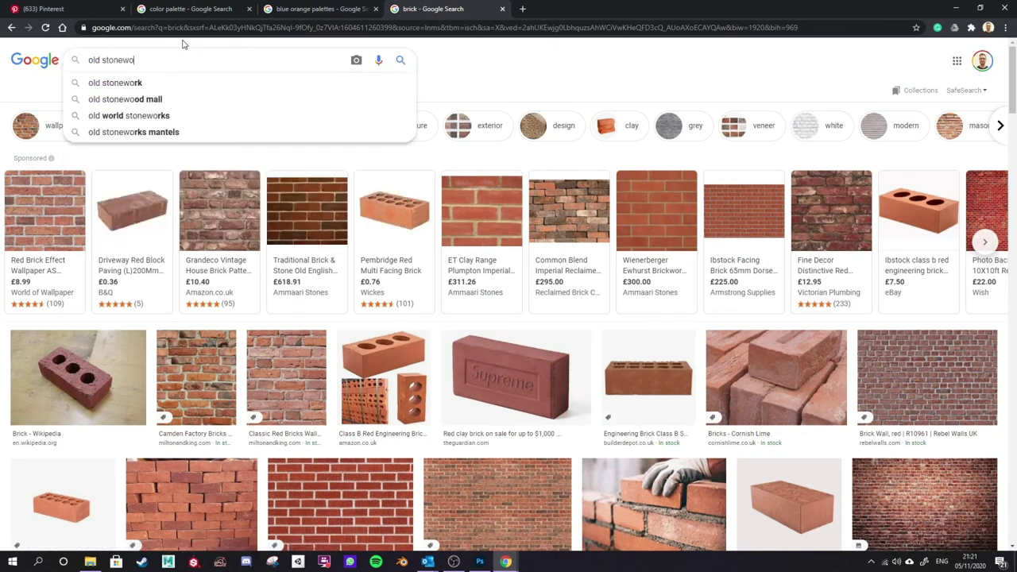
key(Return)
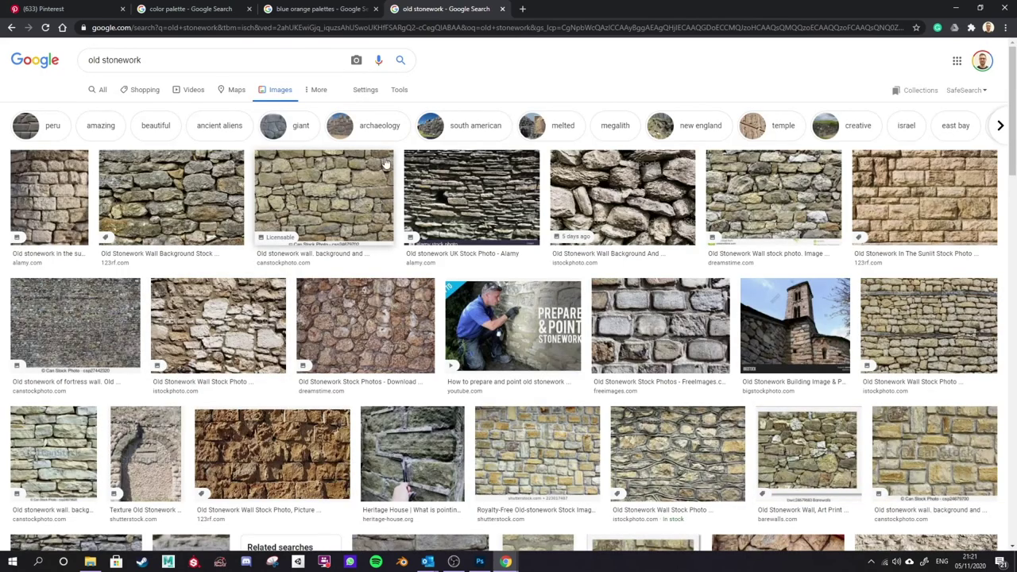
Step: Look through the stonework results, open the sunlit old stonework photo from Alamy and copy the image
scroll(739, 367, down, 3)
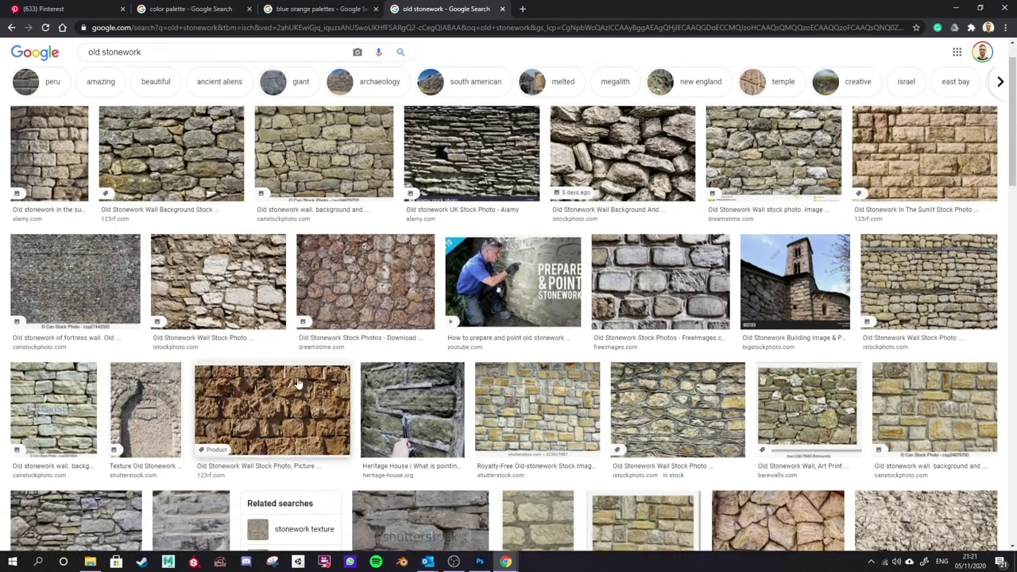
scroll(747, 239, up, 3)
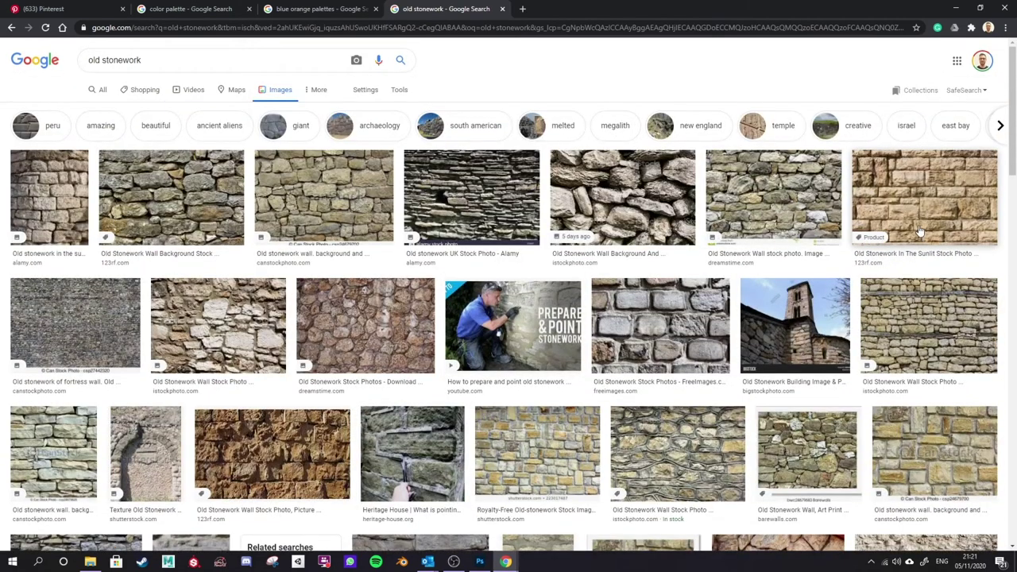
scroll(681, 444, down, 5)
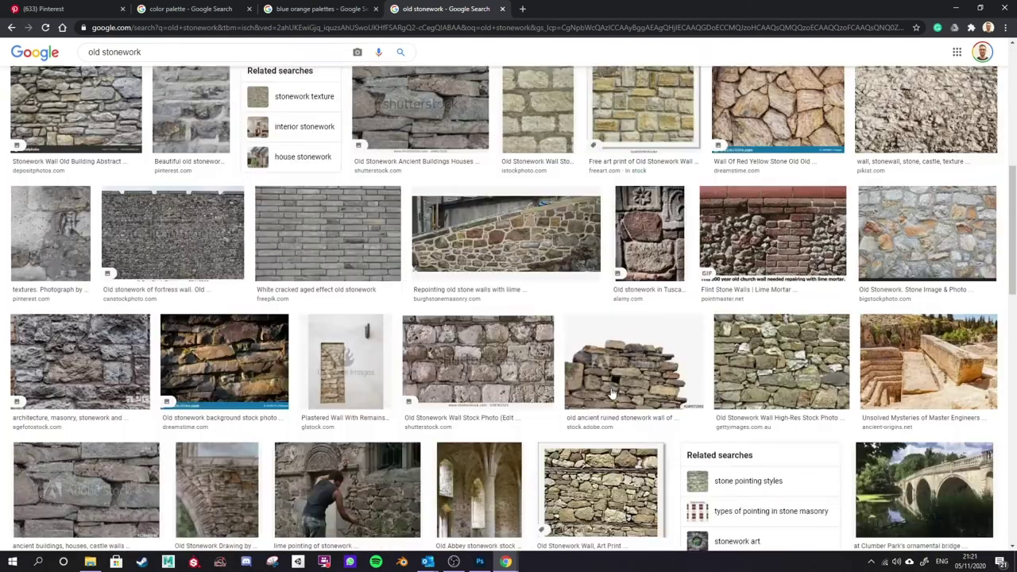
scroll(519, 288, up, 5)
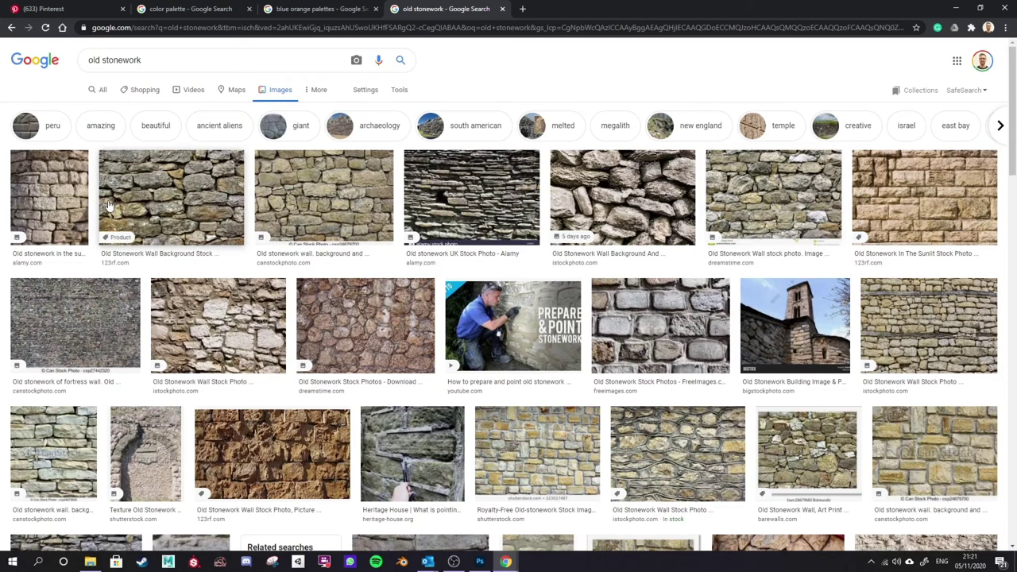
click(45, 200)
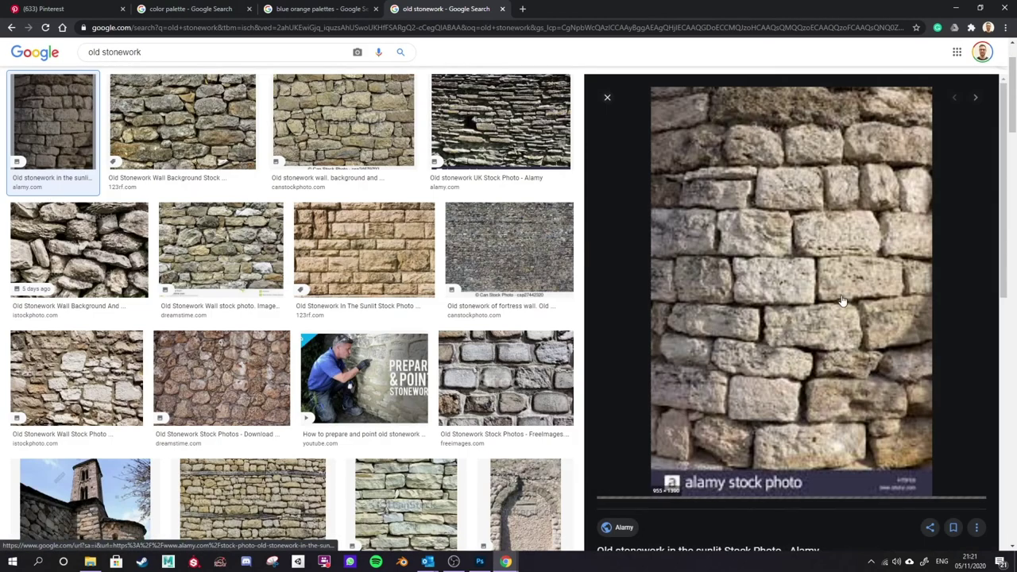
right_click(768, 208)
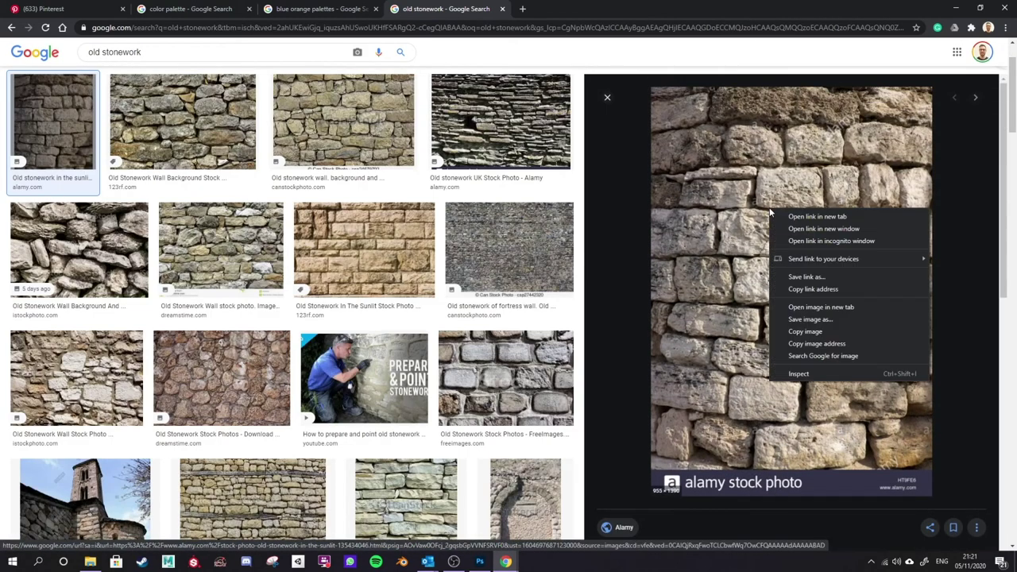
click(814, 333)
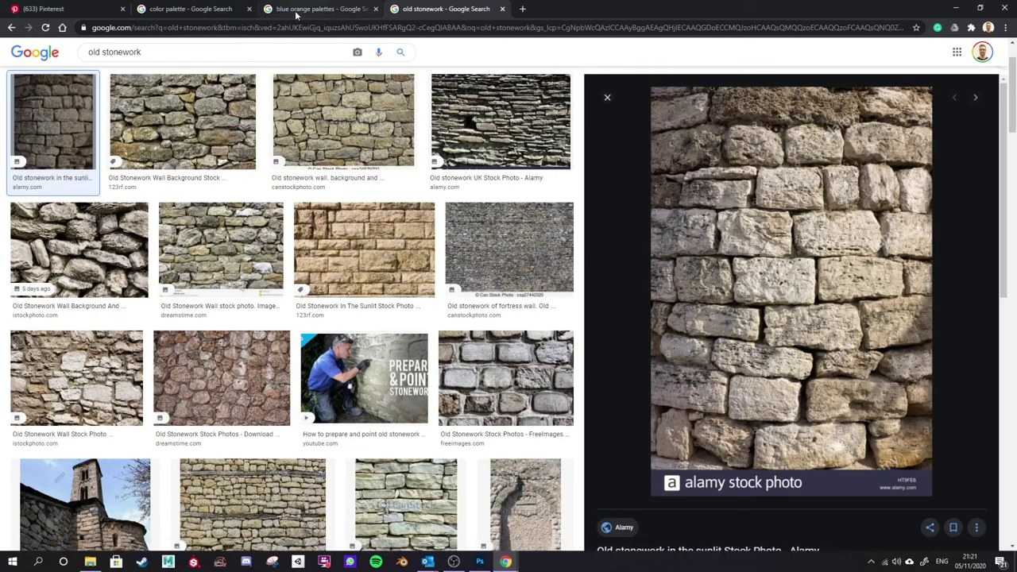
Step: Switch to Photoshop, paste the stonework photo, scale it to about 29% and place it beside the floating island
click(478, 562)
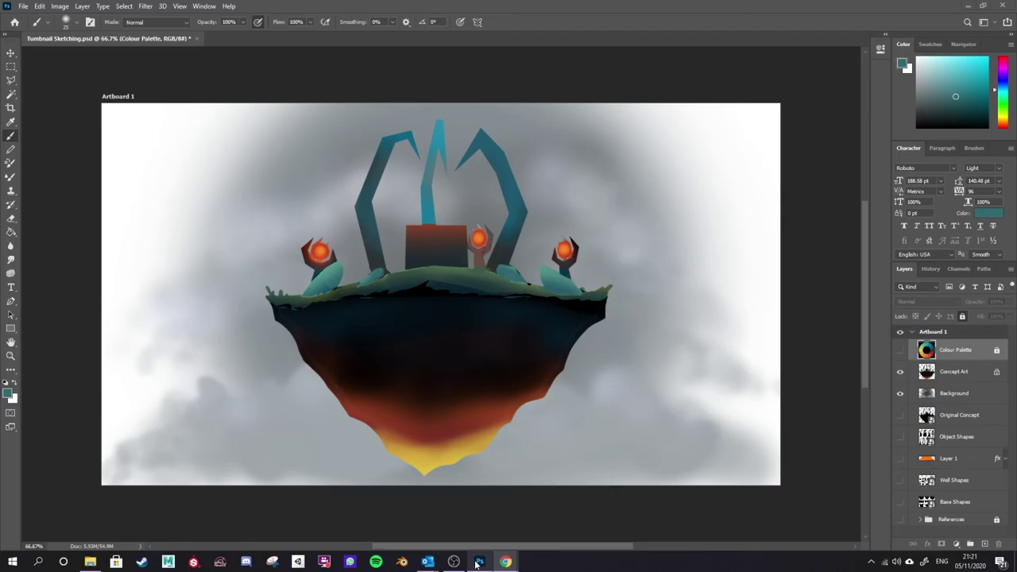
key(ctrl+v)
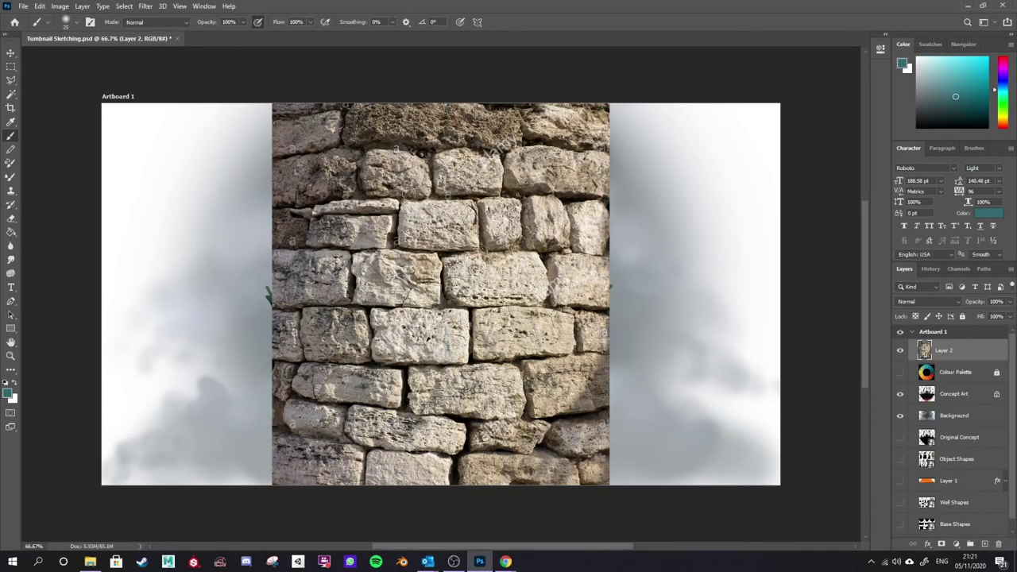
key(ctrl+t)
drag(273, 103, 511, 447)
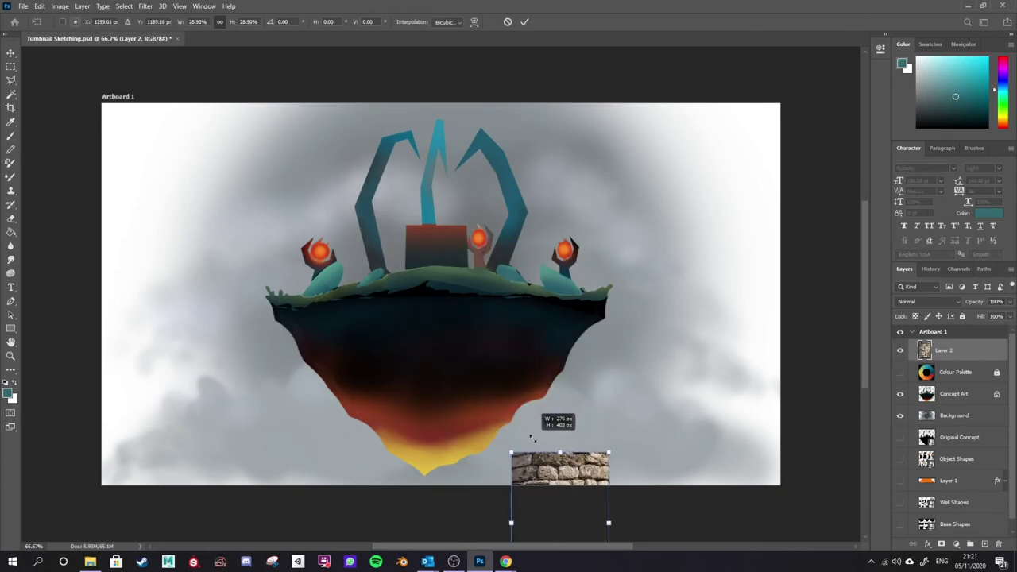
drag(560, 476, 706, 248)
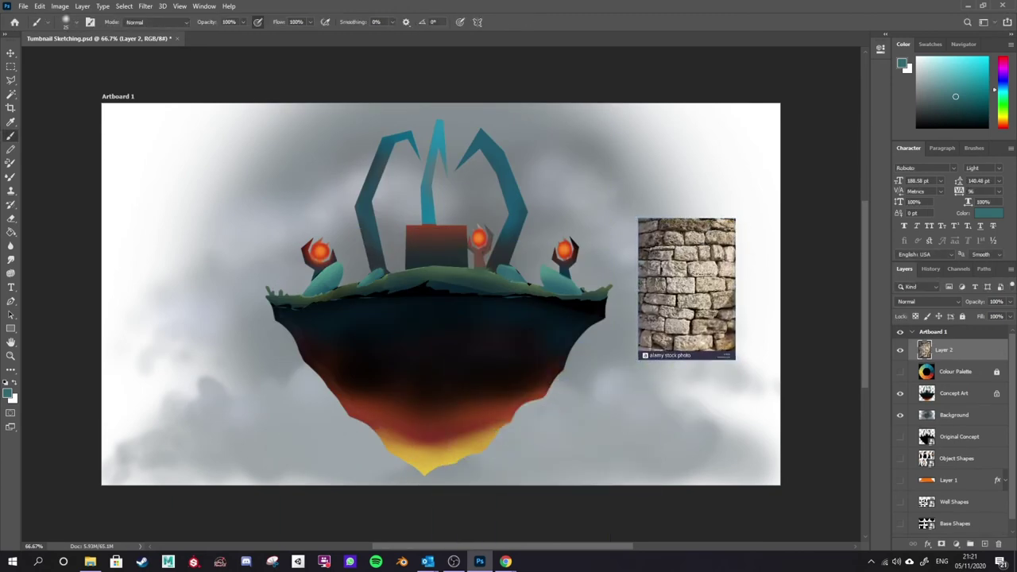
key(Return)
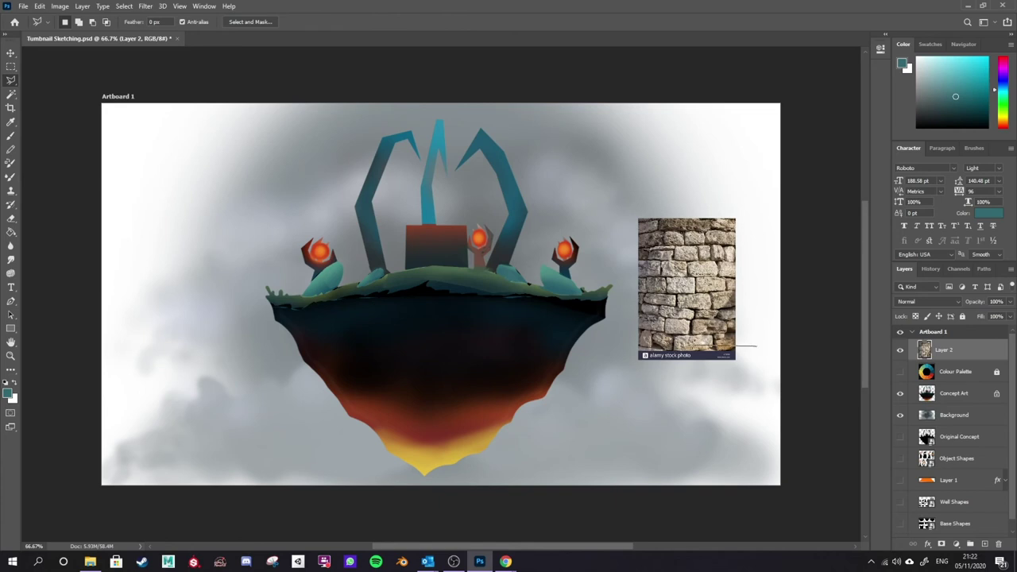
Step: Trim the watermarked lower part and rough upper edge off the stonework photo and move it near the artboard's upper-right corner
key(m)
mouse_move(762, 375)
mouse_down()
mouse_move(619, 310)
mouse_move(617, 318)
mouse_up()
key(Delete)
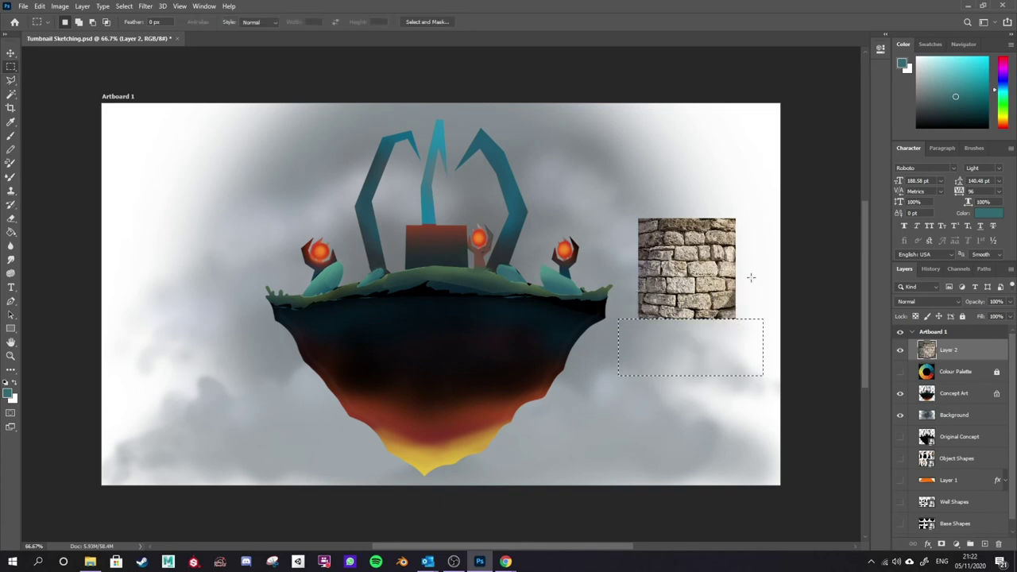
drag(743, 200, 627, 226)
key(Delete)
key(ctrl+d)
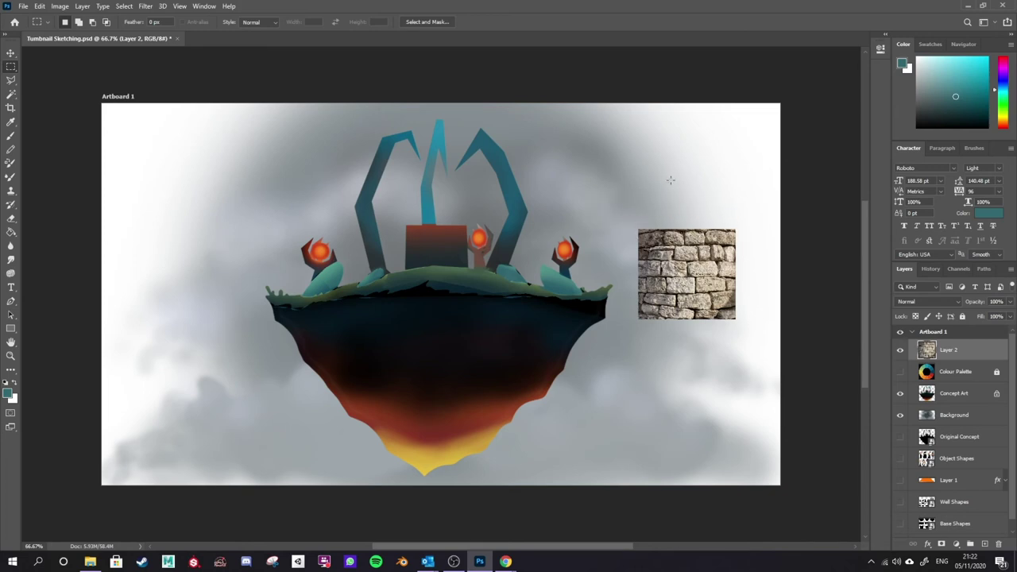
key(v)
drag(712, 288, 672, 189)
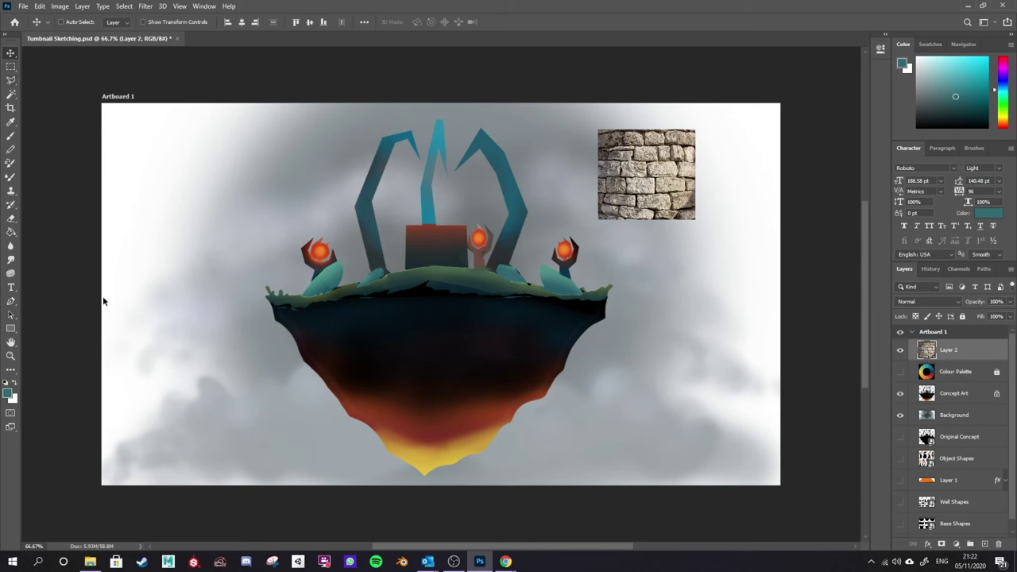
Step: Draw a thin white pointer line with a 3 px Hard Round brush from the well to the stonework photo, ending in a short vertical bar
key(b)
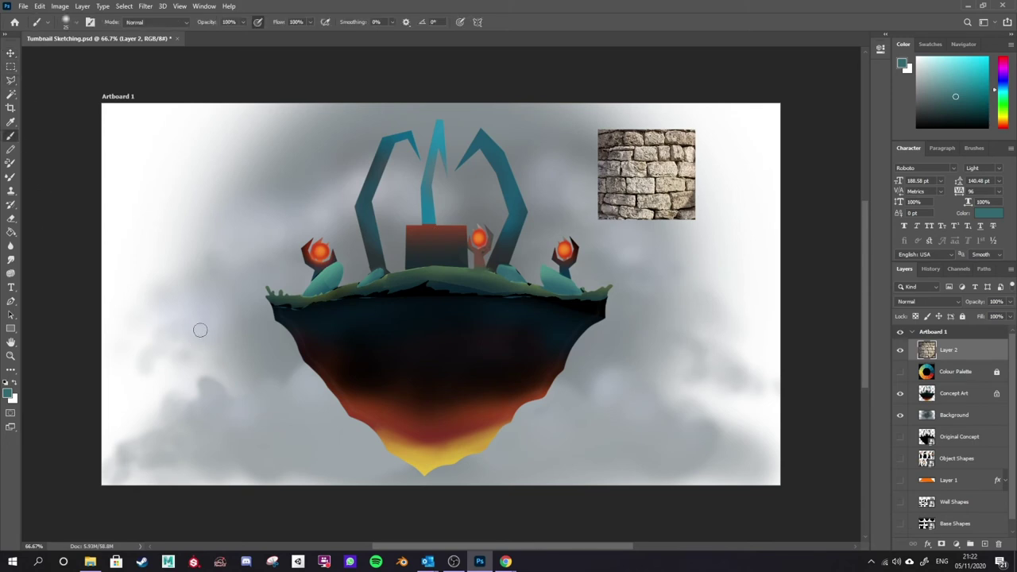
click(70, 22)
click(139, 161)
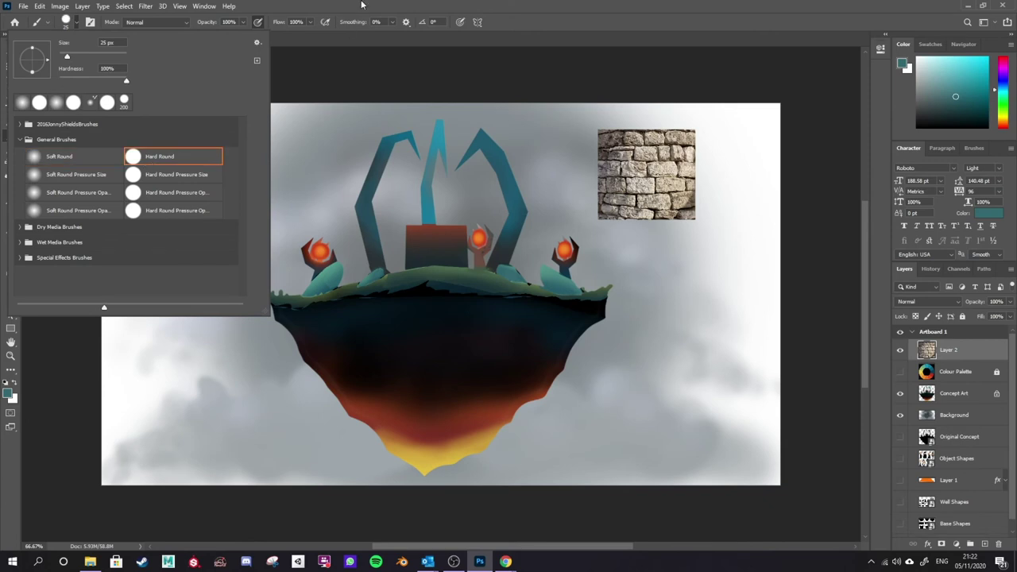
click(362, 13)
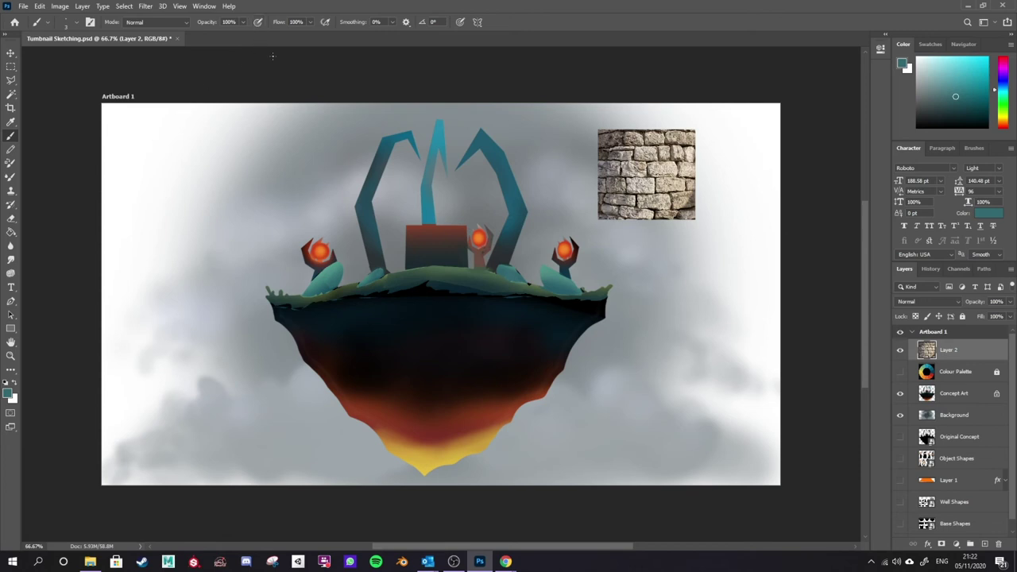
key(alt)
drag(957, 98, 903, 45)
key(alt)
click(451, 242)
shift+click(586, 185)
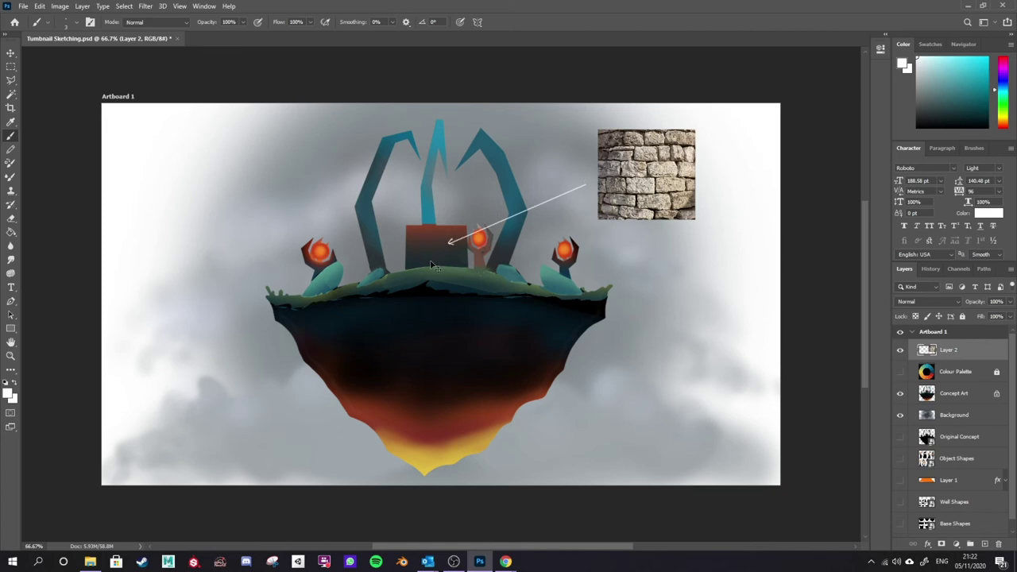
drag(587, 172, 587, 194)
Step: Place a new text object just below the stonework photo, coloured black and sized 16 pt
key(t)
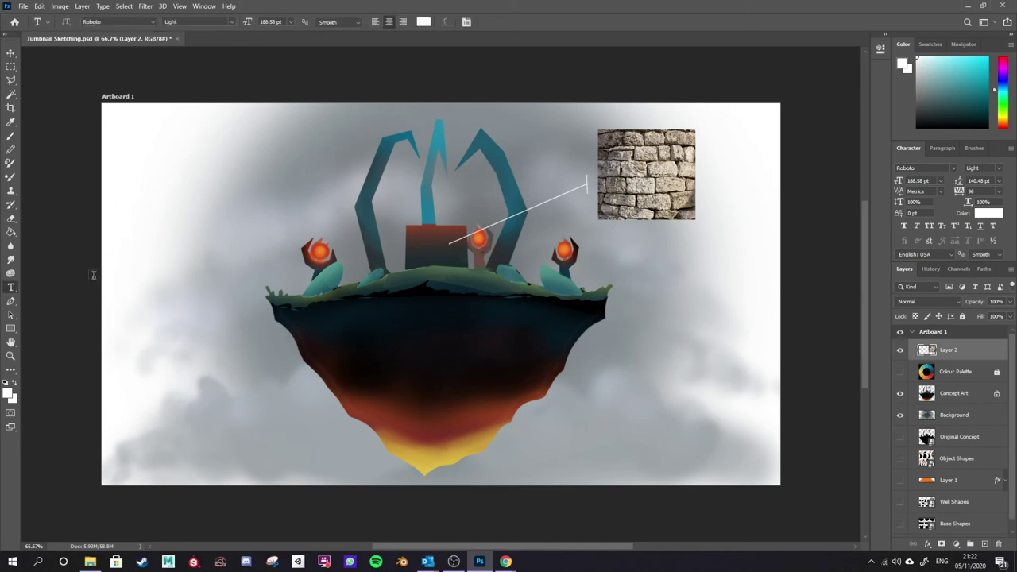
click(7, 384)
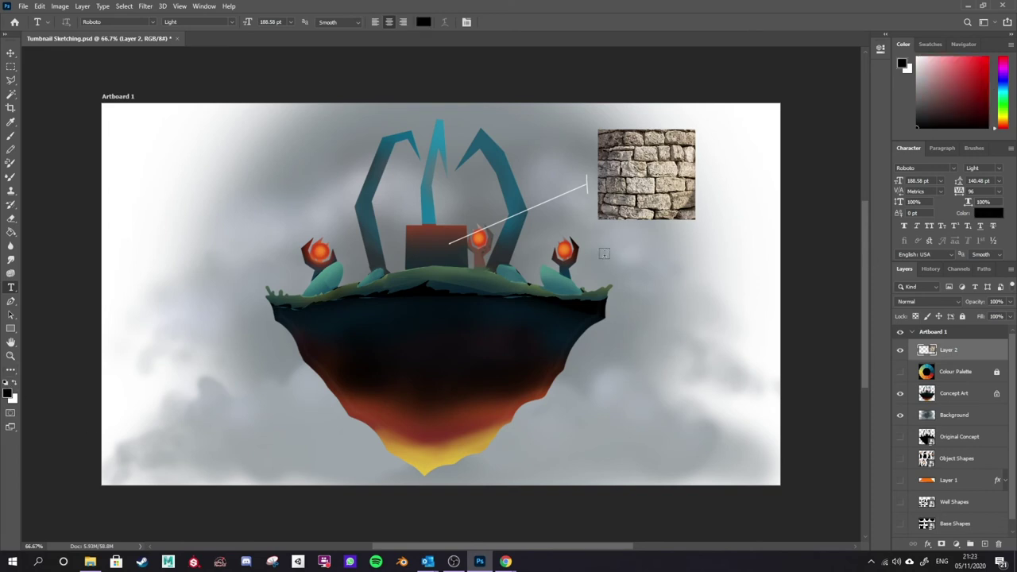
click(600, 229)
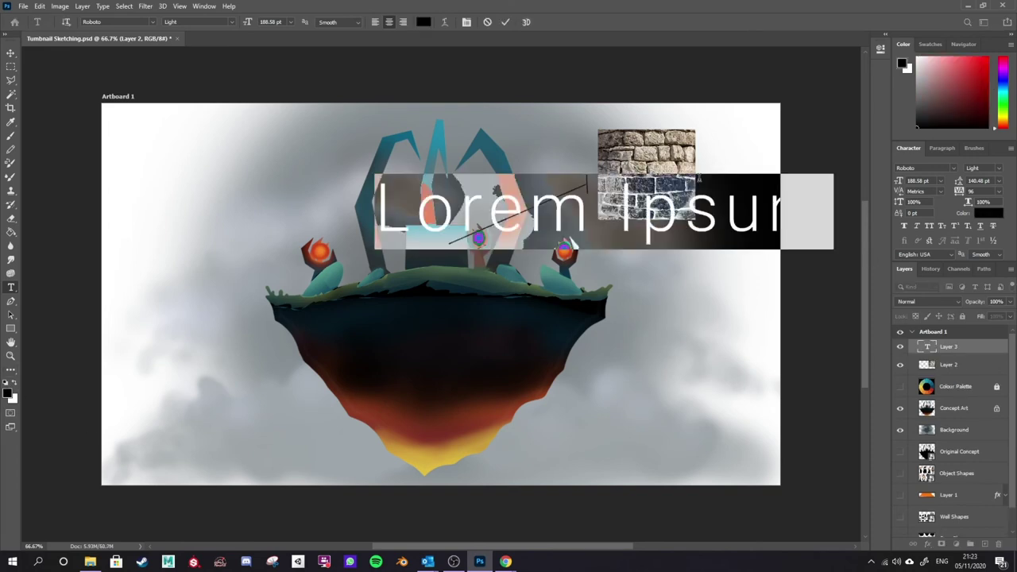
click(941, 181)
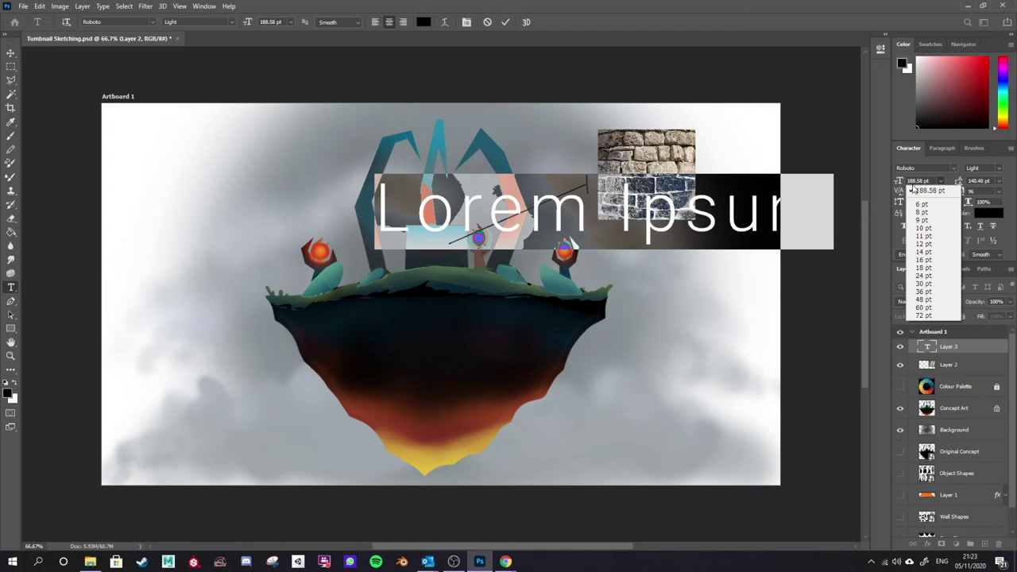
click(937, 259)
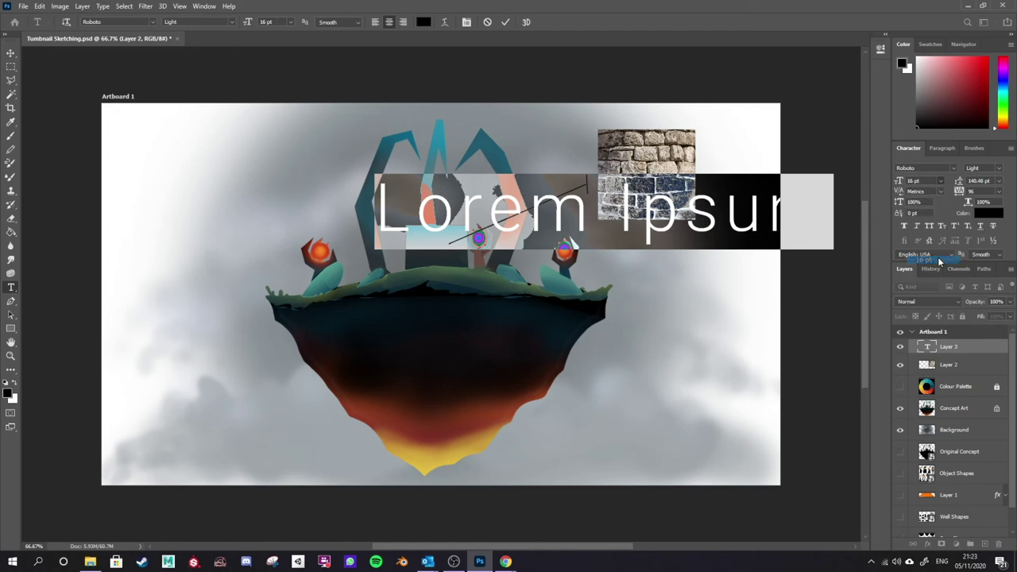
Step: Replace the placeholder text below the stonework photo with the caption "Lose stonewrok for well"
text(Wal)
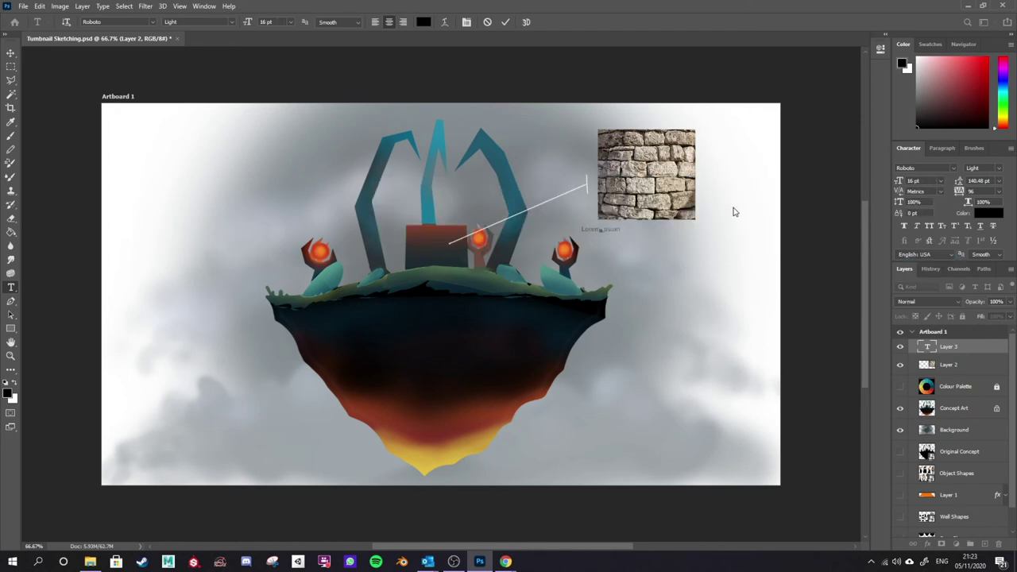
key(BackSpace)
key(BackSpace)
key(BackSpace)
key(BackSpace)
key(BackSpace)
key(BackSpace)
key(BackSpace)
key(BackSpace)
text(Lose stonework for wall)
Step: Set the stonework caption's text size to 24 pt and centre it beneath the stonework photo
click(940, 181)
click(926, 270)
click(955, 349)
click(940, 181)
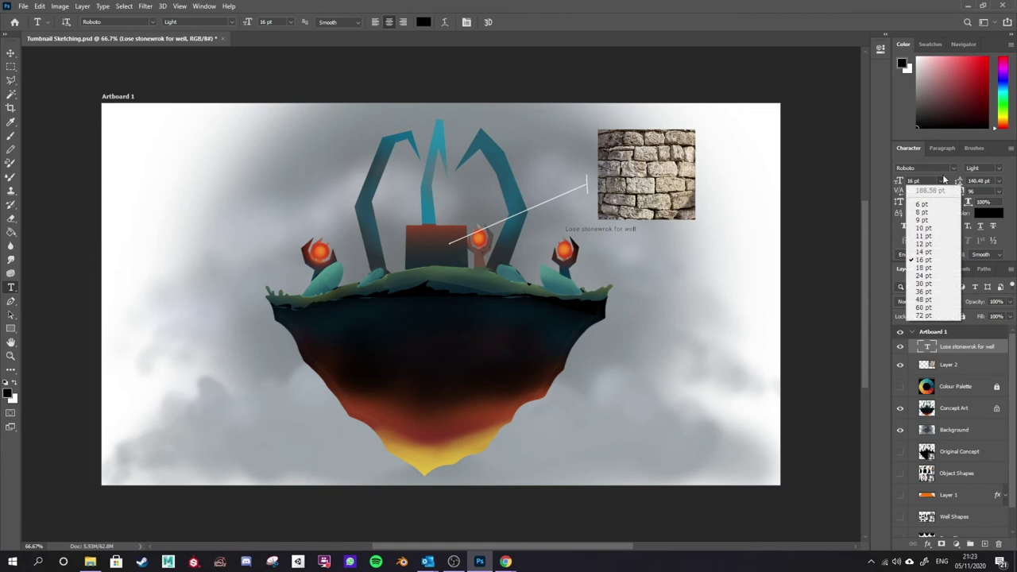
click(937, 277)
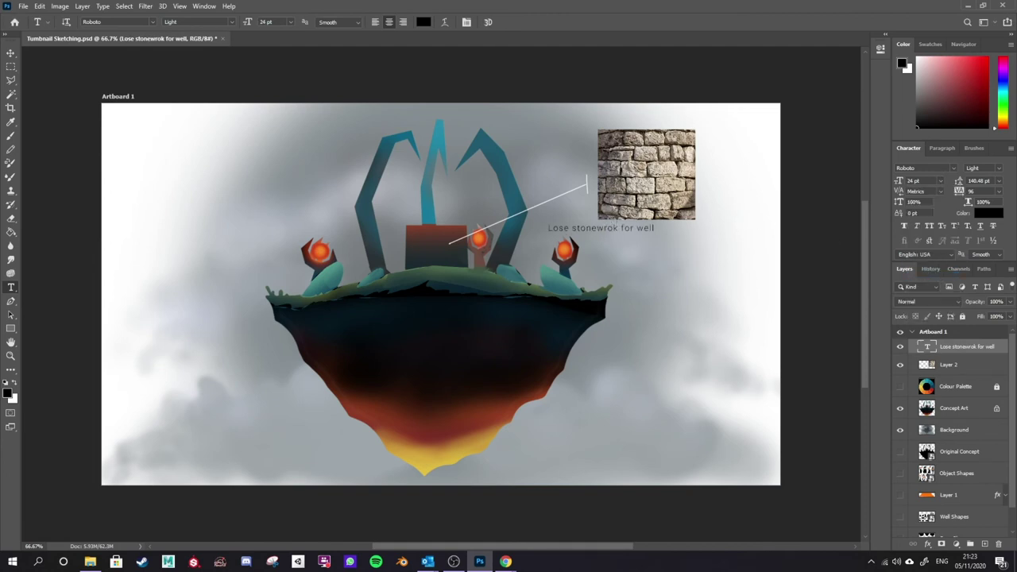
key(v)
drag(623, 236, 668, 238)
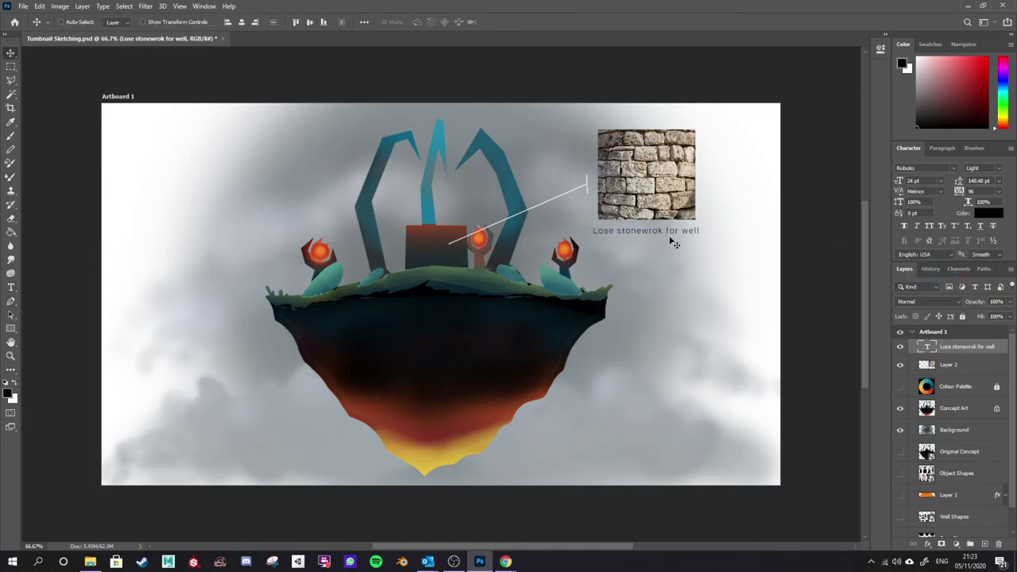
Step: Correct the spelling of the stonework caption to "Loose stonework for well"
key(t)
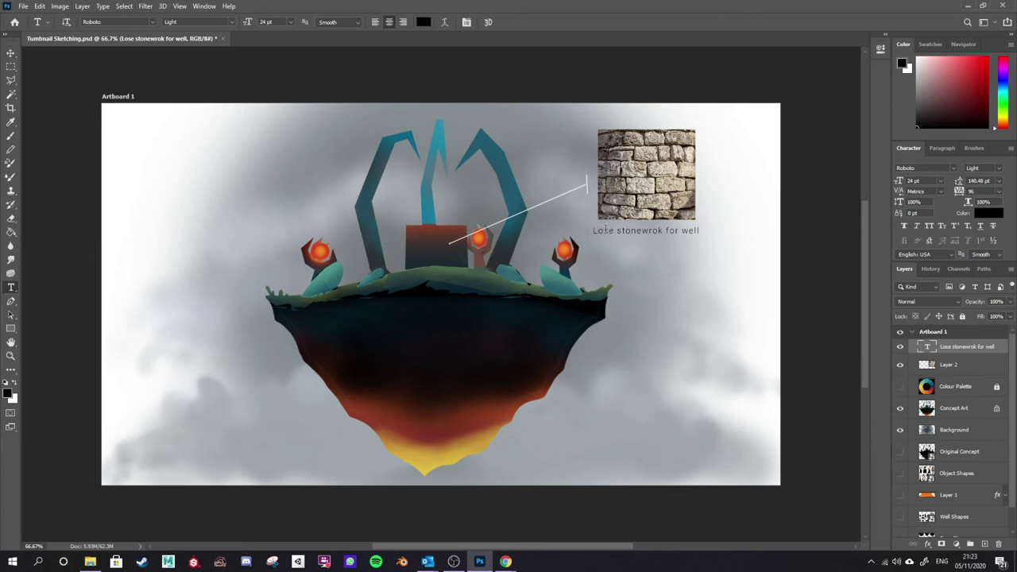
click(603, 229)
text(o)
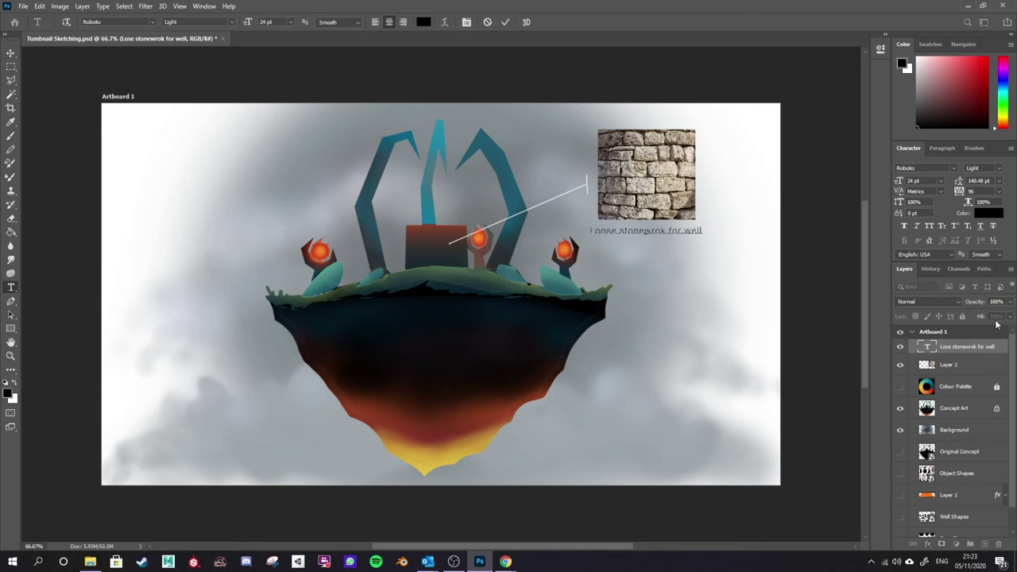
click(666, 230)
key(BackSpace)
key(BackSpace)
key(BackSpace)
text(ork)
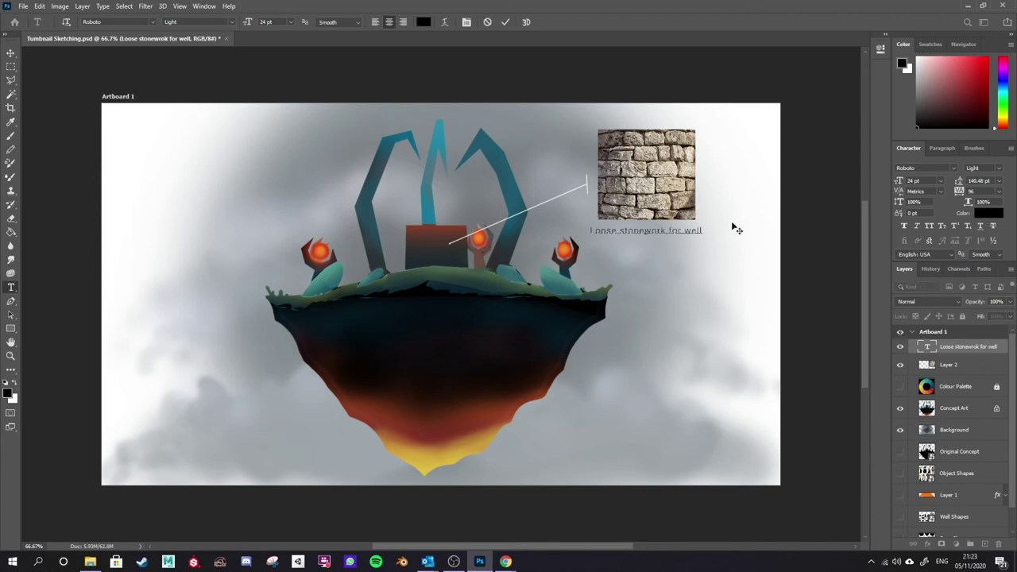
click(970, 362)
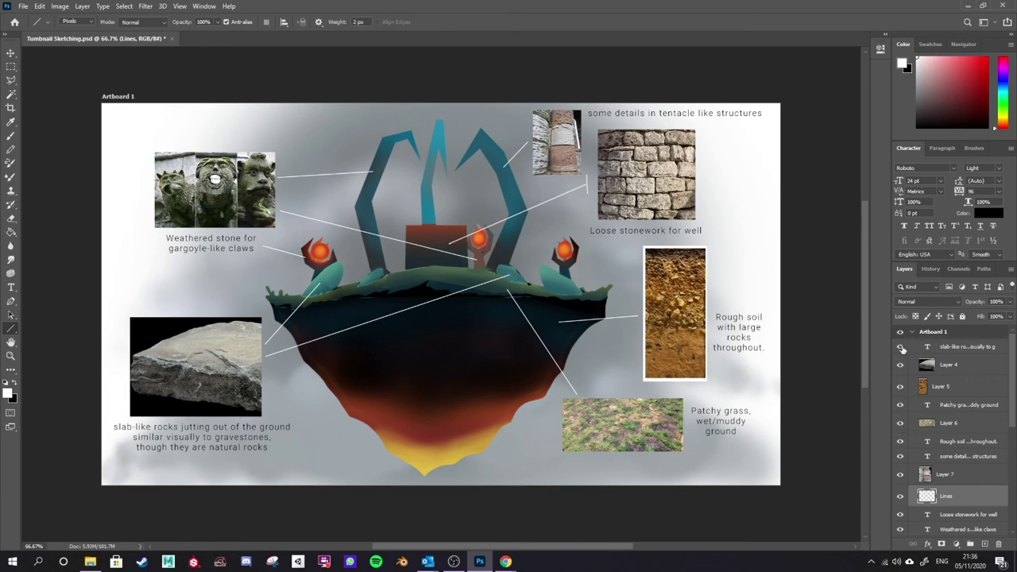
Step: Toggle the Lines layer's visibility off and on to examine which pointer lines it holds
click(900, 496)
click(900, 496)
click(899, 496)
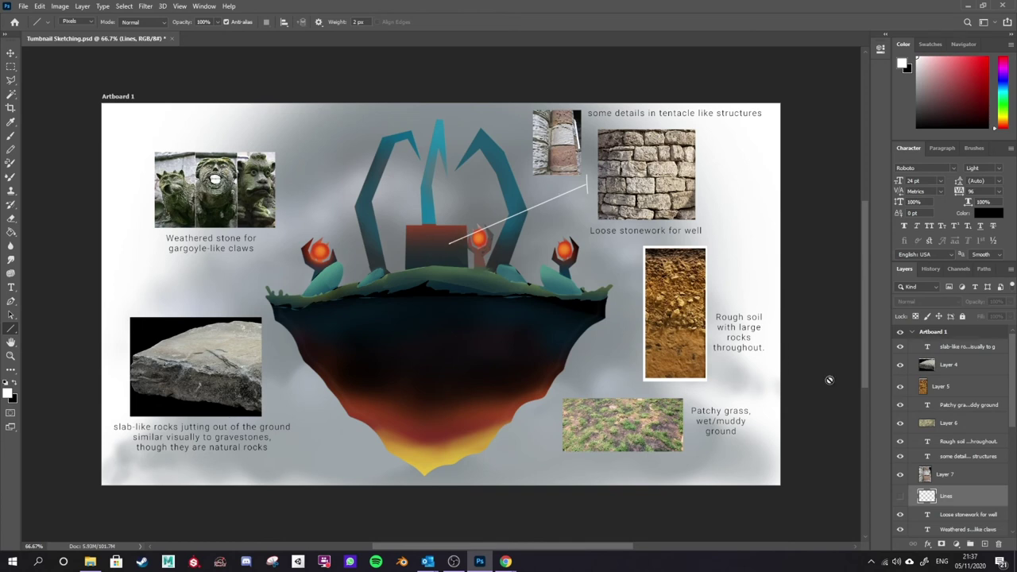
click(899, 497)
click(899, 497)
click(899, 497)
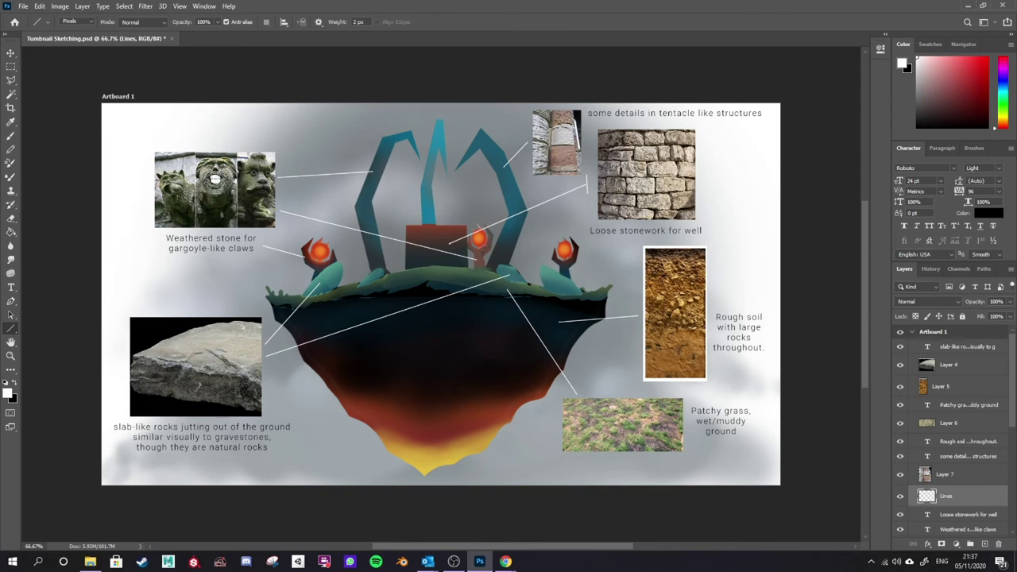
Step: Try out the Line tool in Pixels mode with a diagonal line across the island's underside, and undo it
right_click(16, 332)
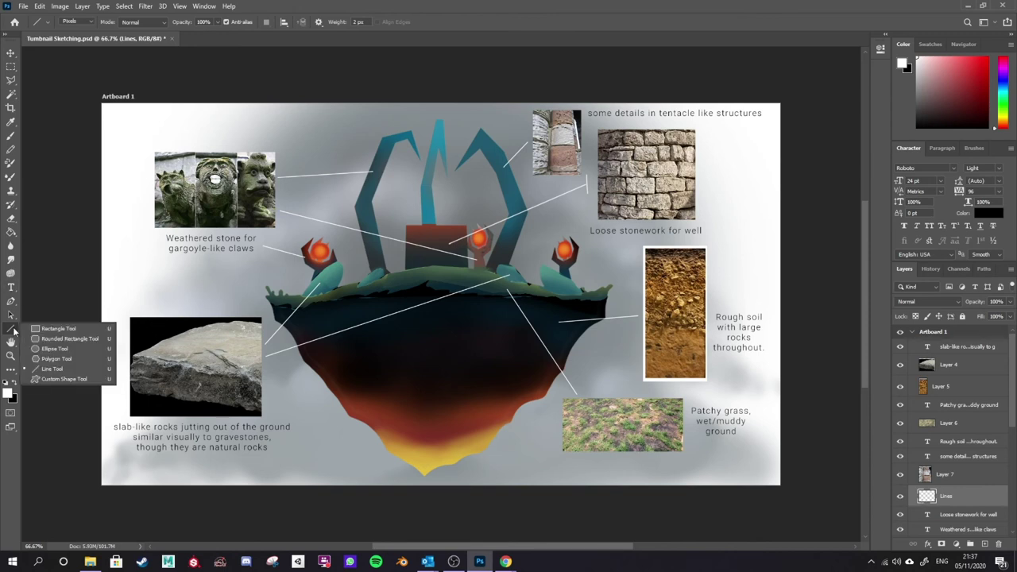
click(66, 368)
click(80, 22)
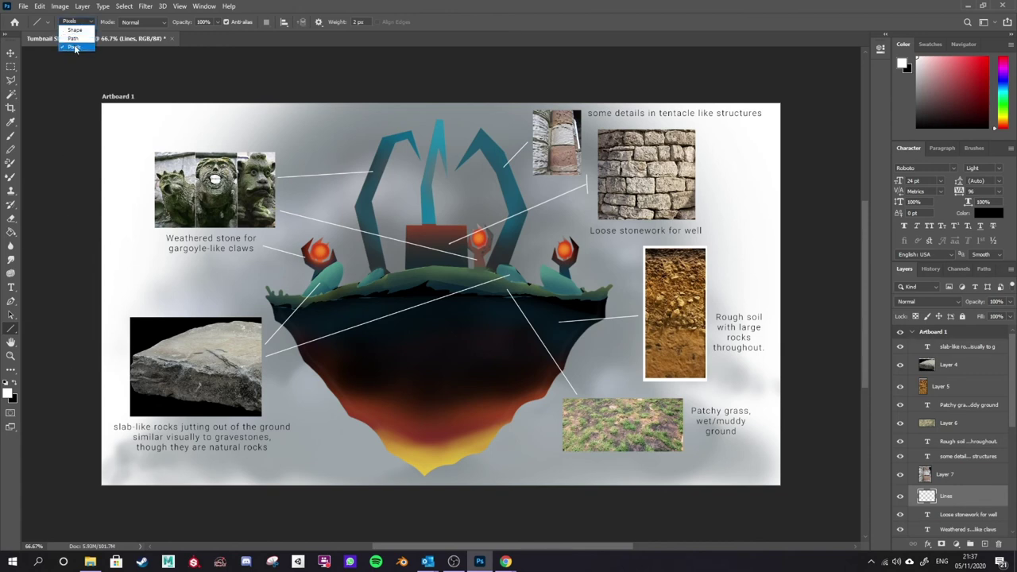
click(71, 46)
drag(420, 335, 344, 401)
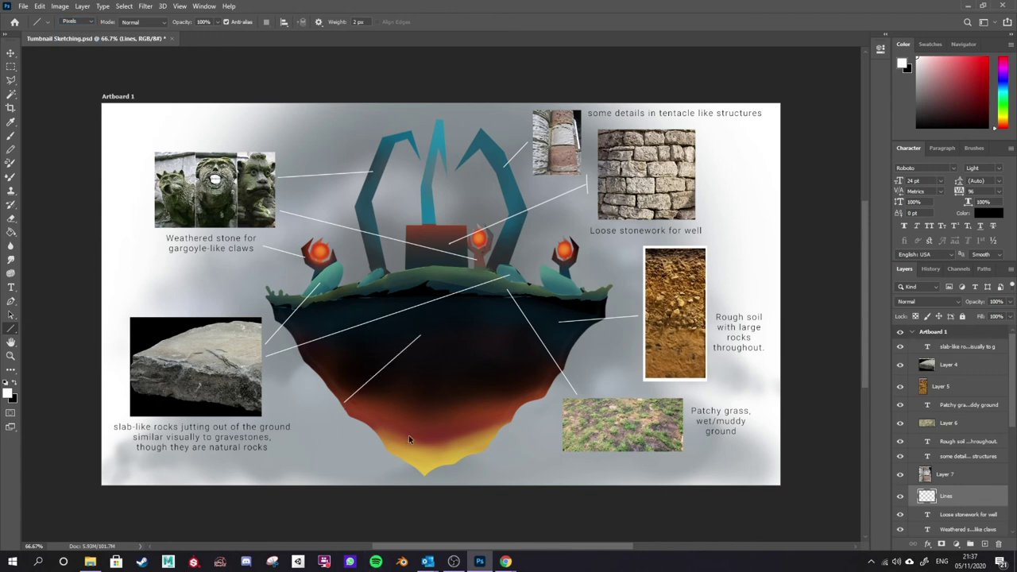
key(ctrl+z)
scroll(985, 465, down, 2)
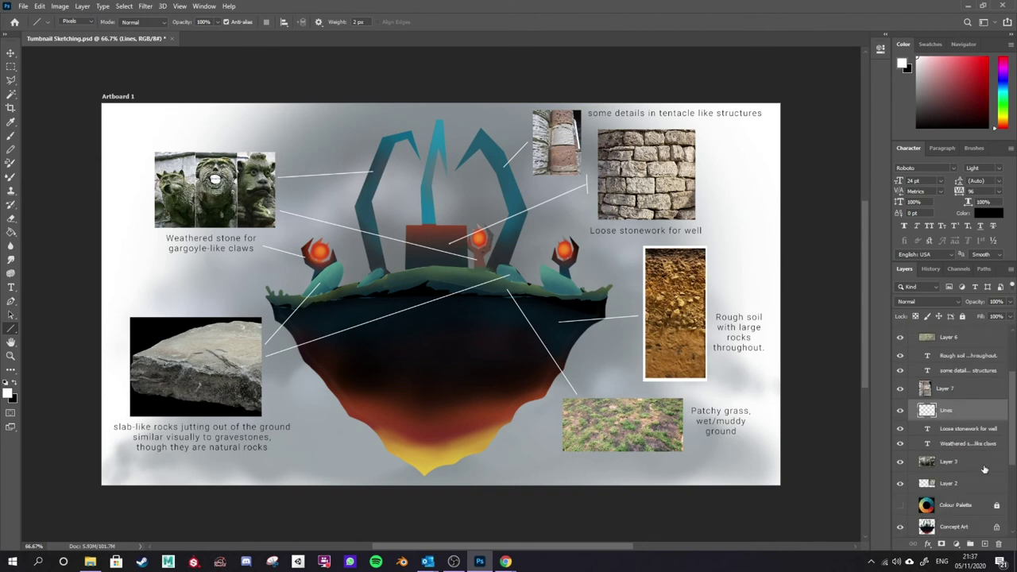
scroll(967, 485, down, 2)
click(961, 456)
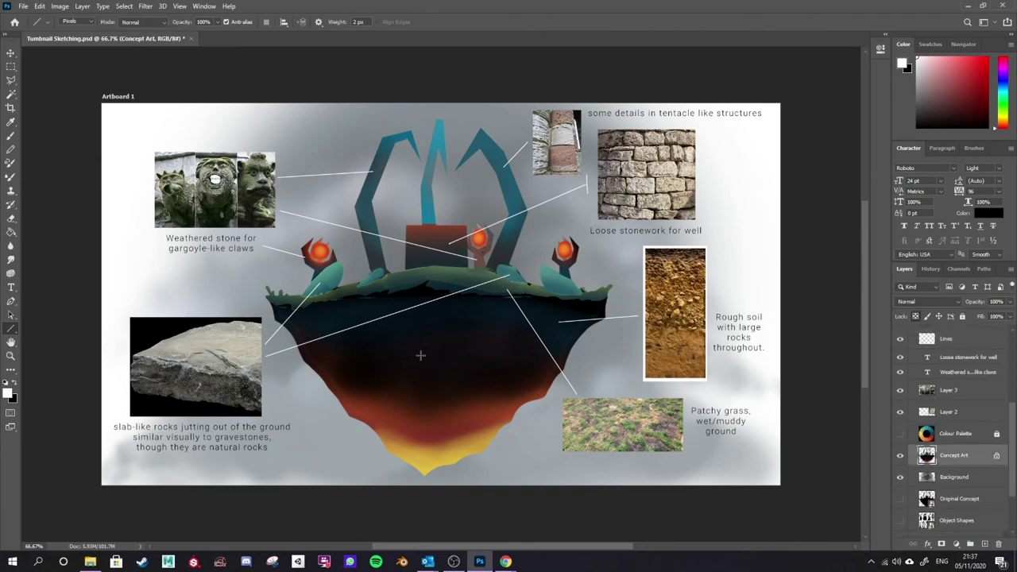
key(v)
drag(447, 373, 470, 378)
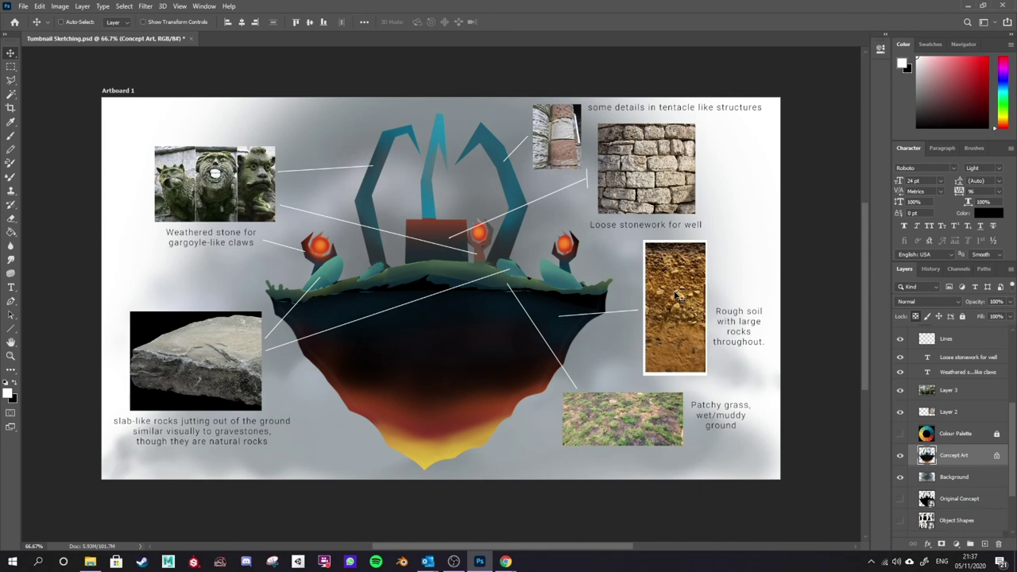
Step: Copy the soil photo without its white border onto a new layer and place the copy over the island's underside
key(m)
mouse_move(645, 243)
mouse_down()
mouse_move(691, 306)
mouse_move(705, 372)
mouse_up()
scroll(973, 419, up, 3)
scroll(972, 419, up, 2)
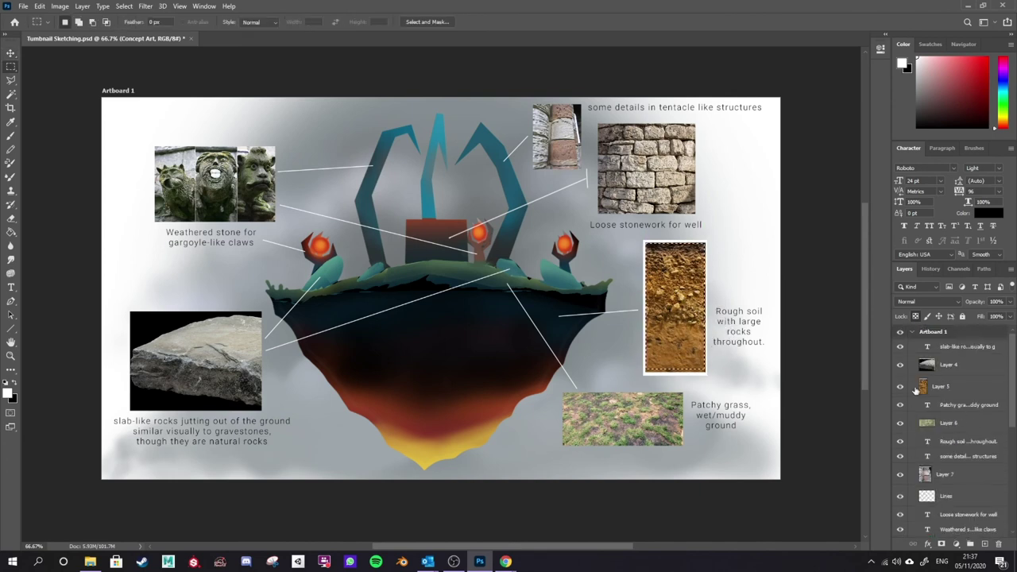
click(952, 388)
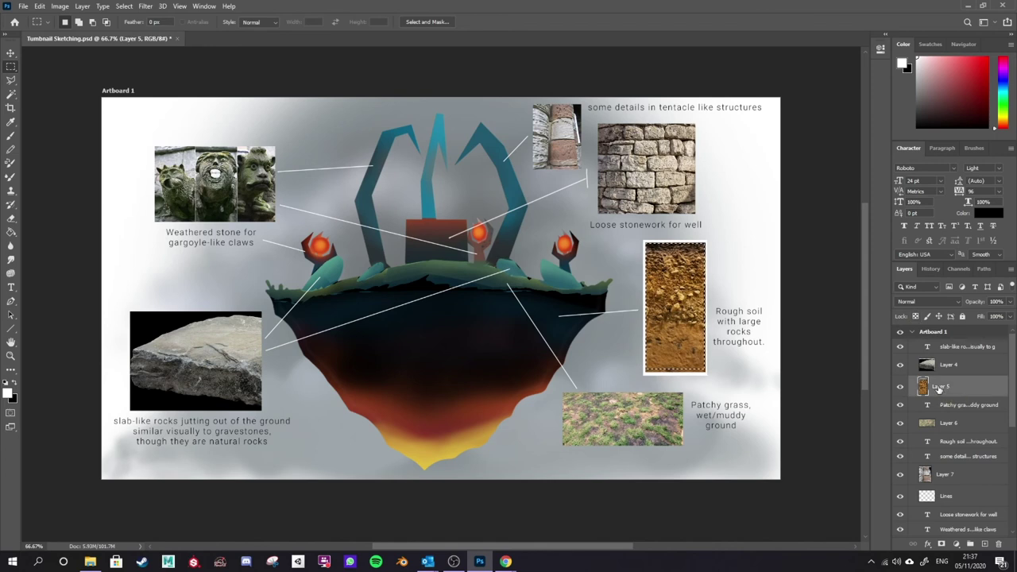
key(ctrl+j)
key(v)
drag(682, 336, 450, 400)
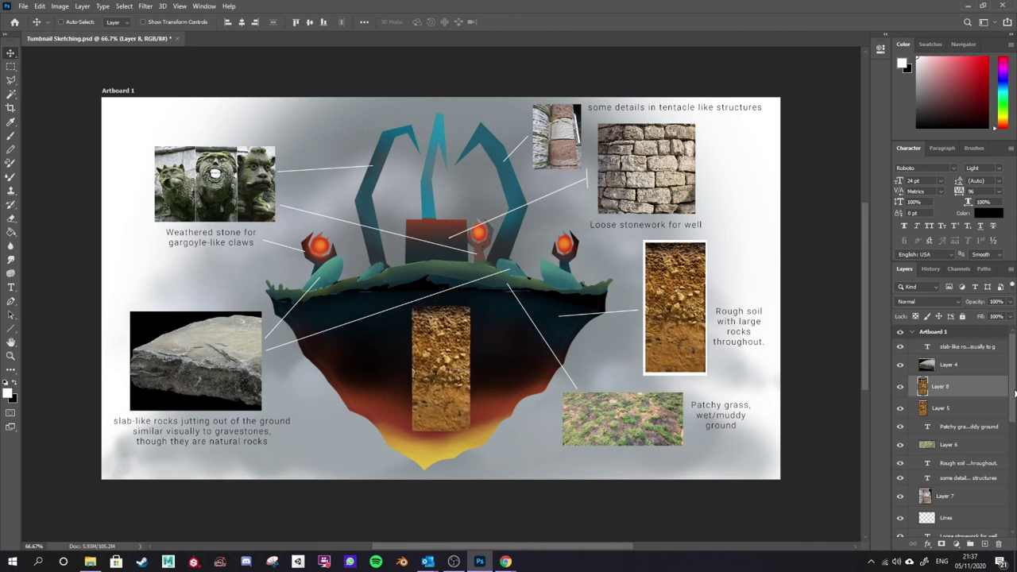
Step: Set the soil copy's blend mode to Overlay and stretch it across the middle and tip of the island's underside
click(919, 302)
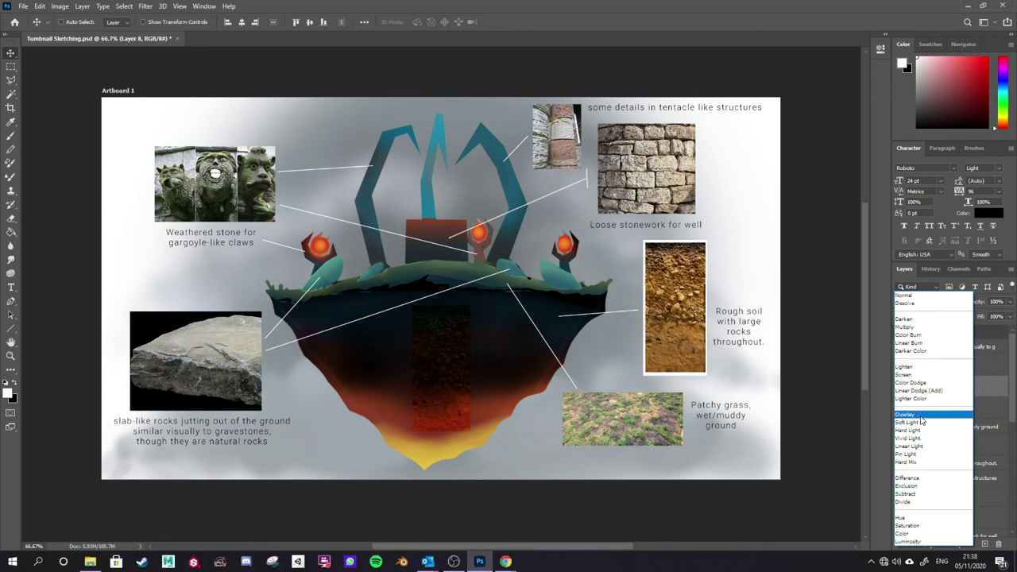
click(922, 416)
drag(445, 397, 514, 410)
key(ctrl+t)
drag(398, 408, 364, 408)
drag(438, 499, 439, 469)
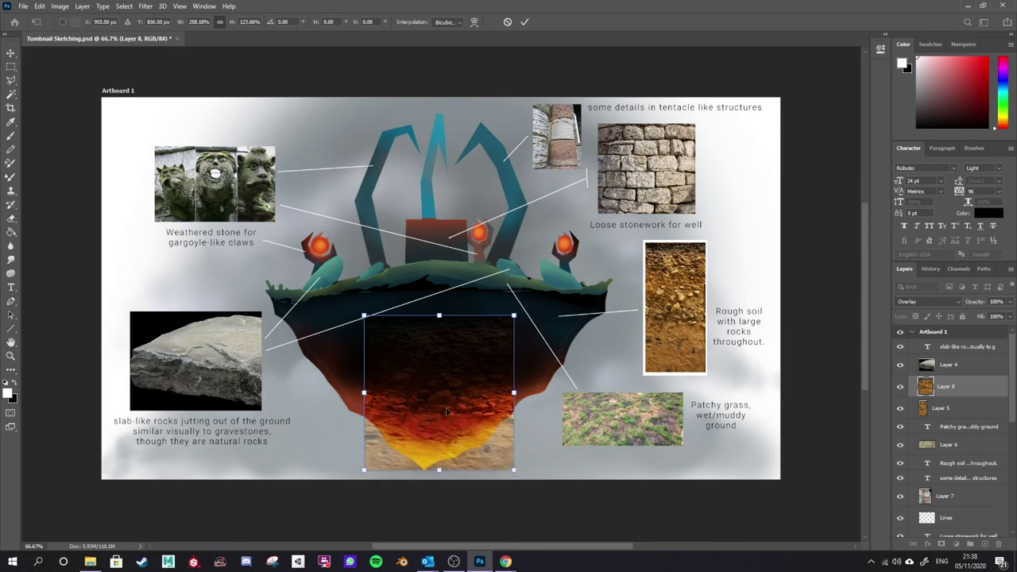
drag(439, 315, 439, 323)
key(Return)
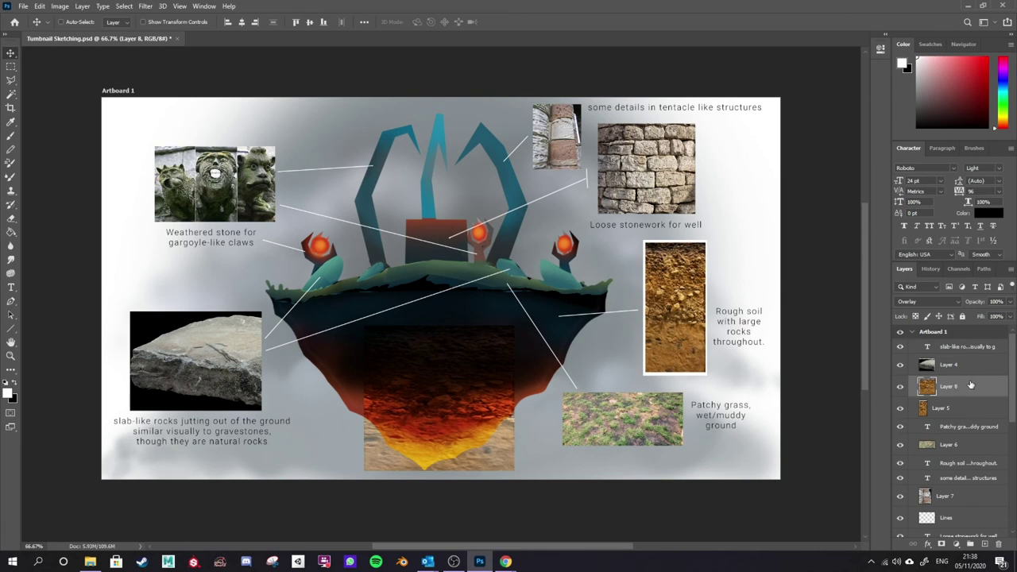
Step: Delete the parts of the soil texture outside the island, using the inverted outline of the Concept Art layer as the selection
scroll(961, 429, down, 3)
scroll(937, 493, down, 1)
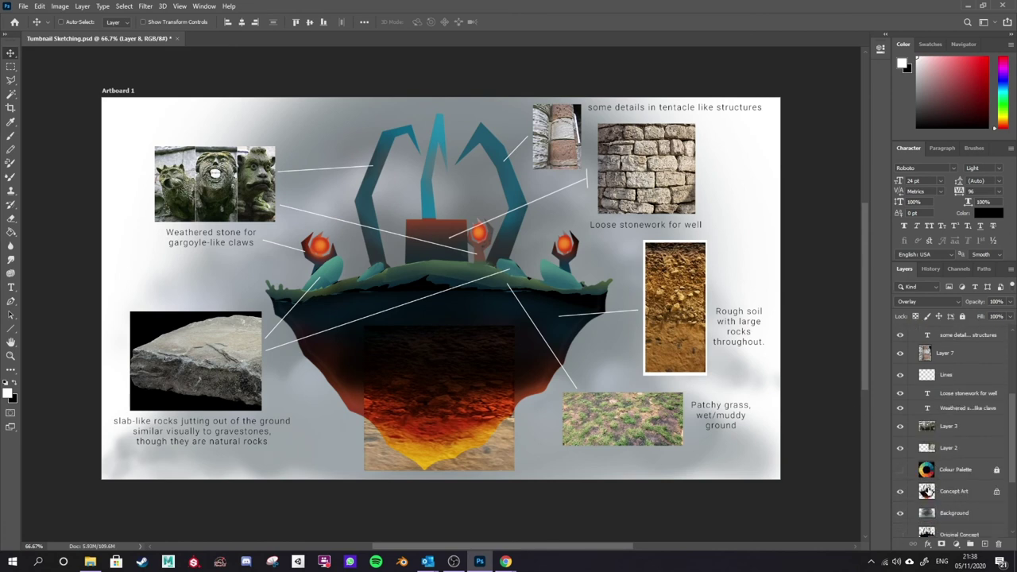
key(ctrl)
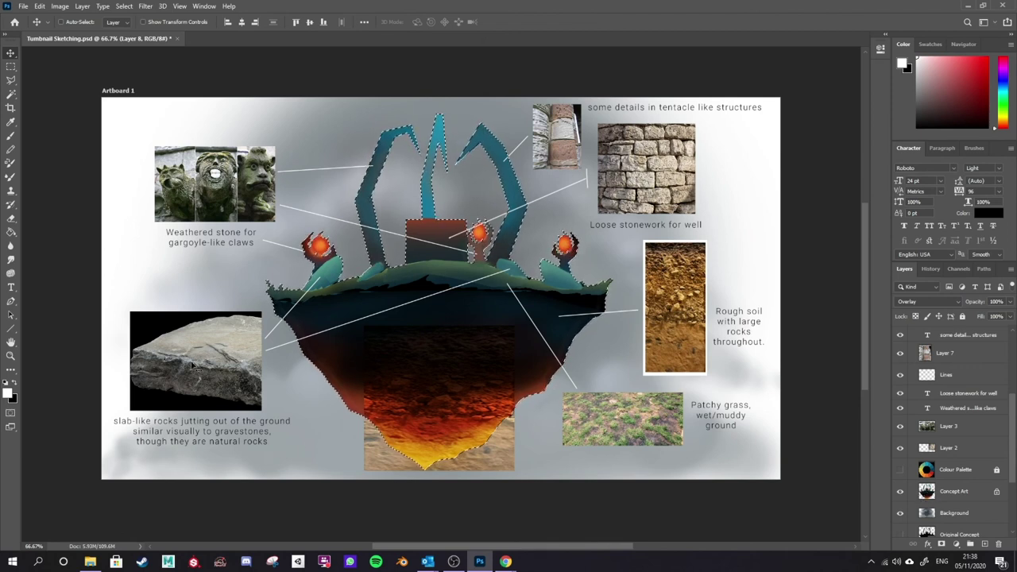
scroll(968, 465, up, 3)
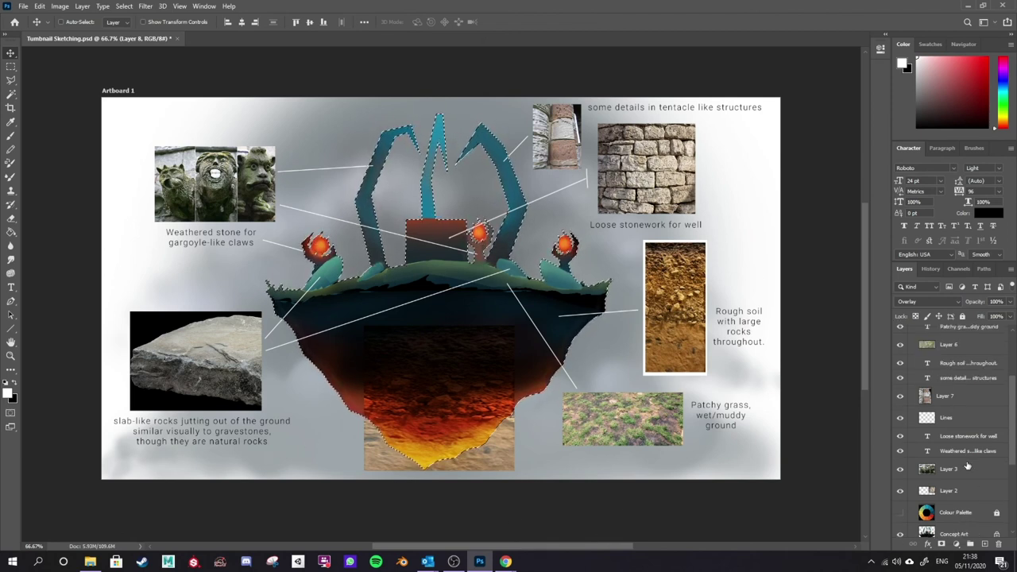
scroll(967, 465, up, 3)
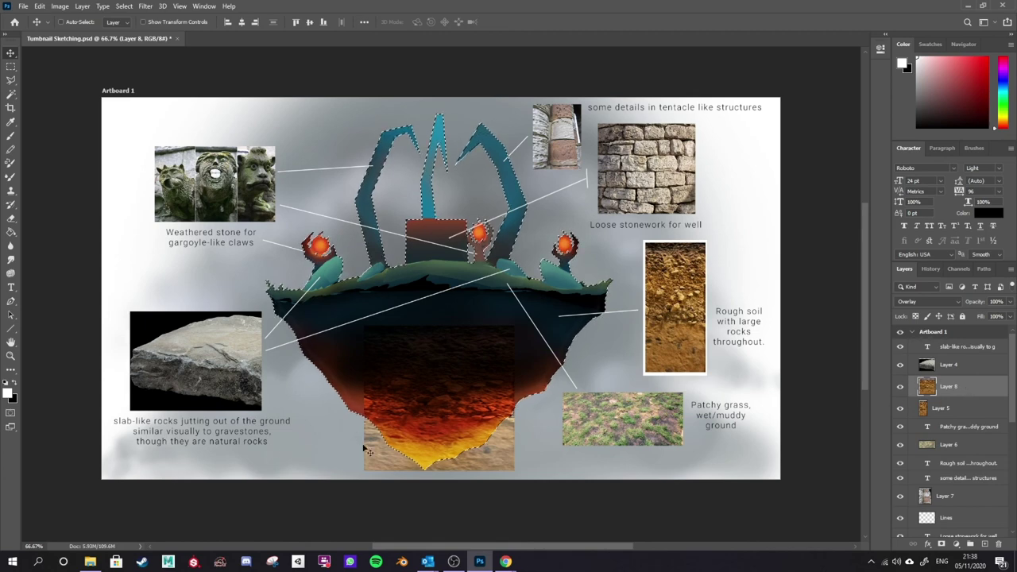
key(ctrl+shift+i)
click(124, 5)
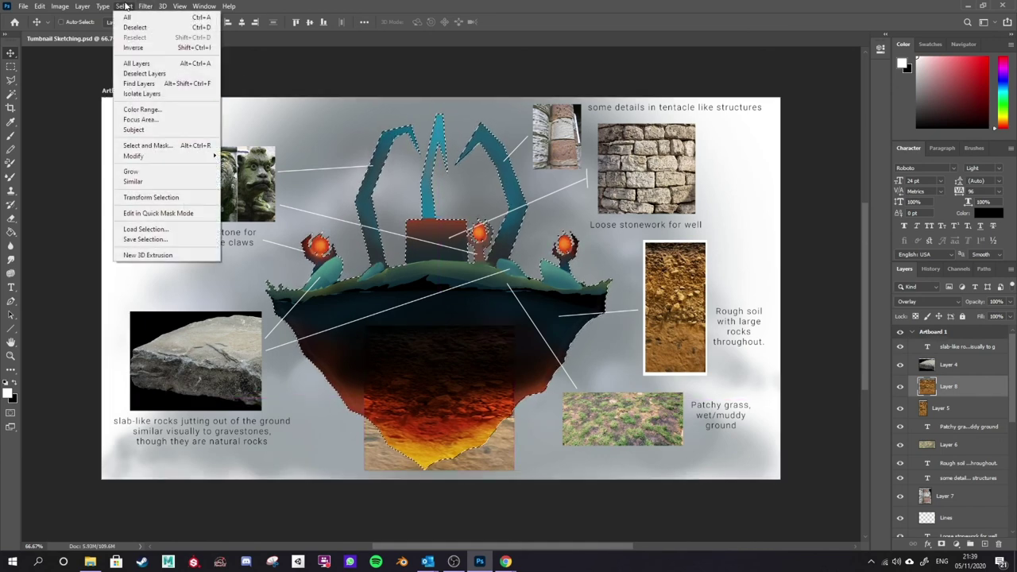
click(145, 49)
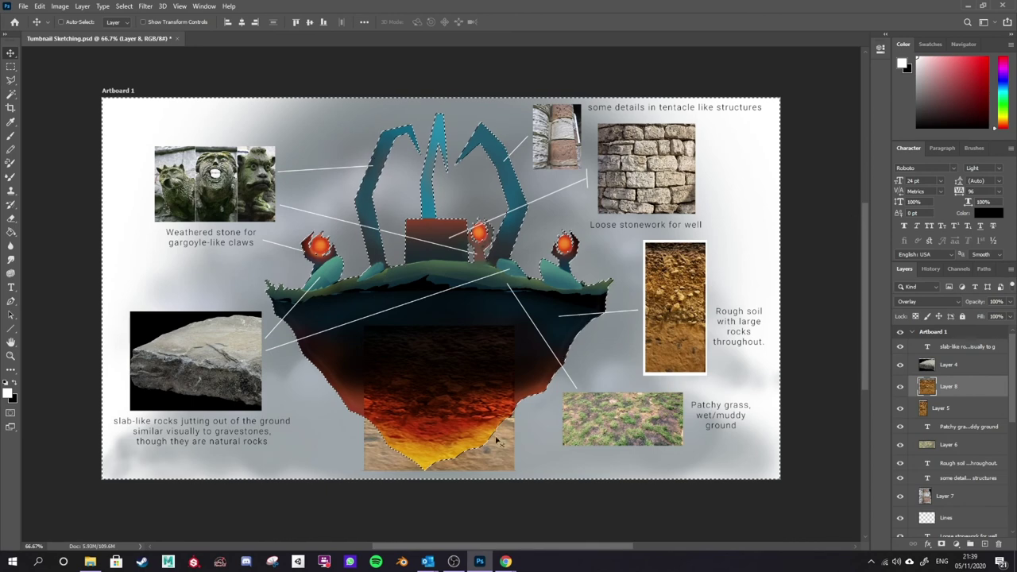
key(Delete)
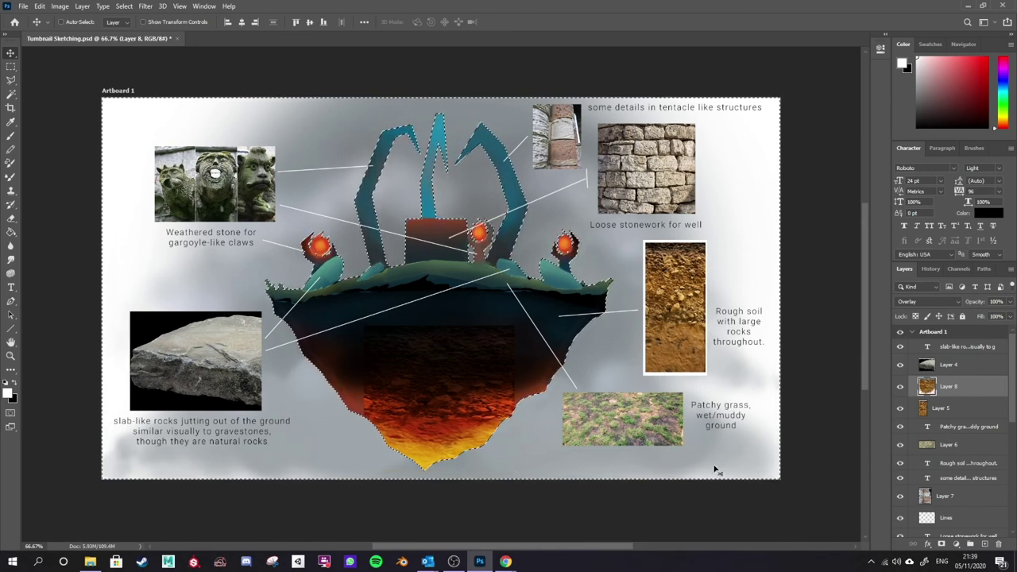
key(ctrl+d)
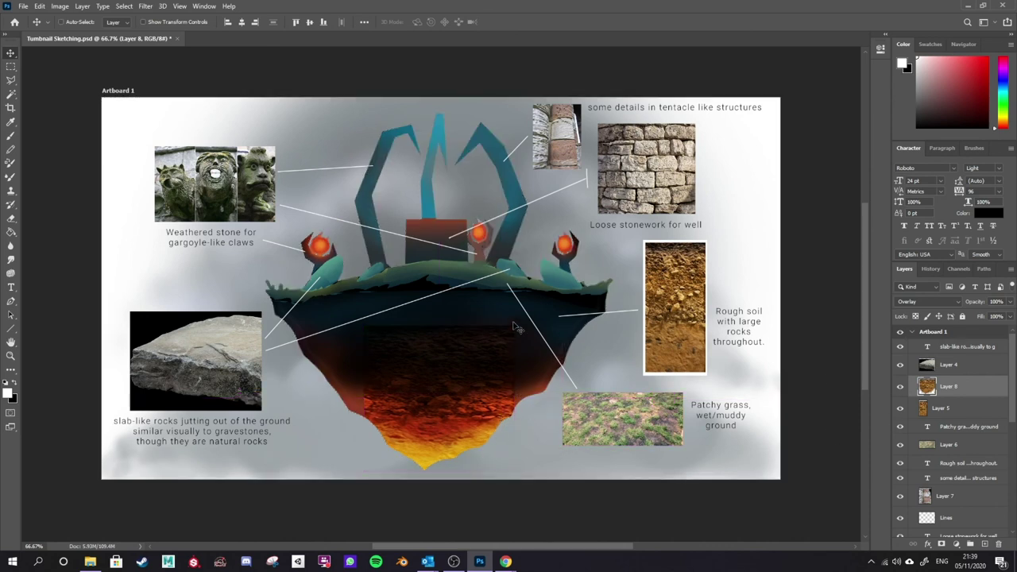
Step: Lower the soil texture's opacity to 68% and fade its edges into the island with a 175 px Soft Round eraser using pressure opacity
click(1011, 301)
drag(1006, 315, 1002, 316)
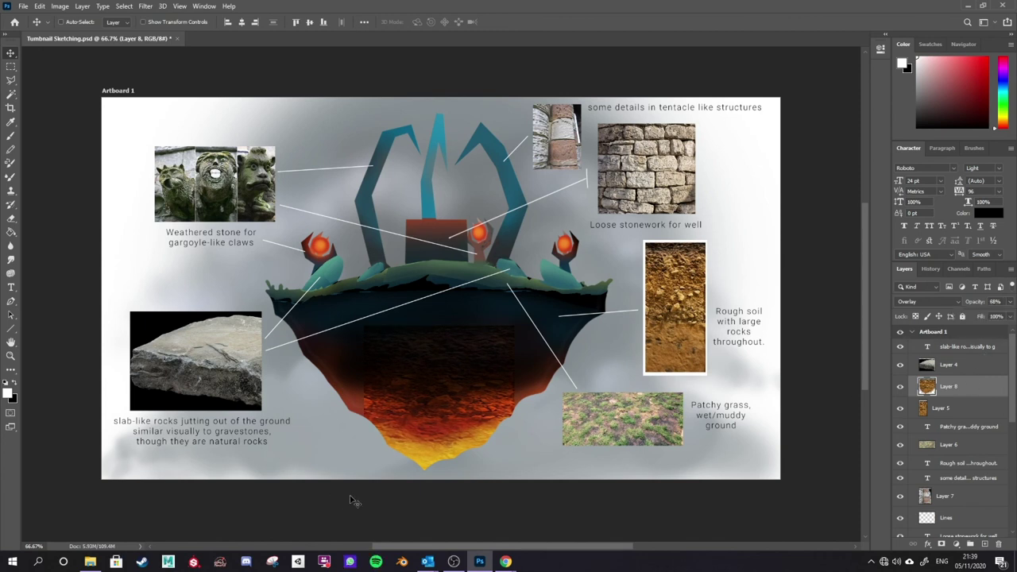
key(e)
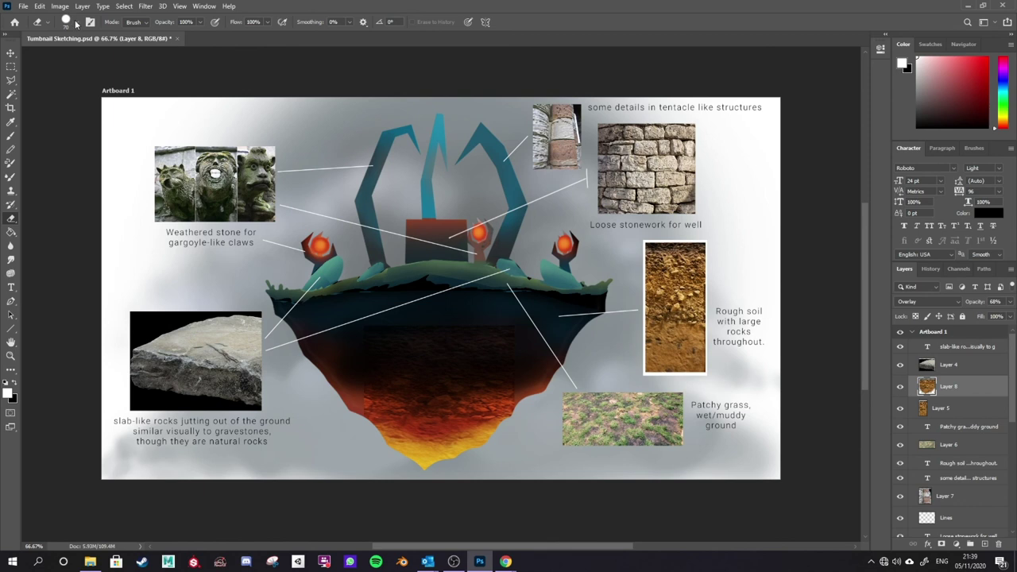
click(78, 24)
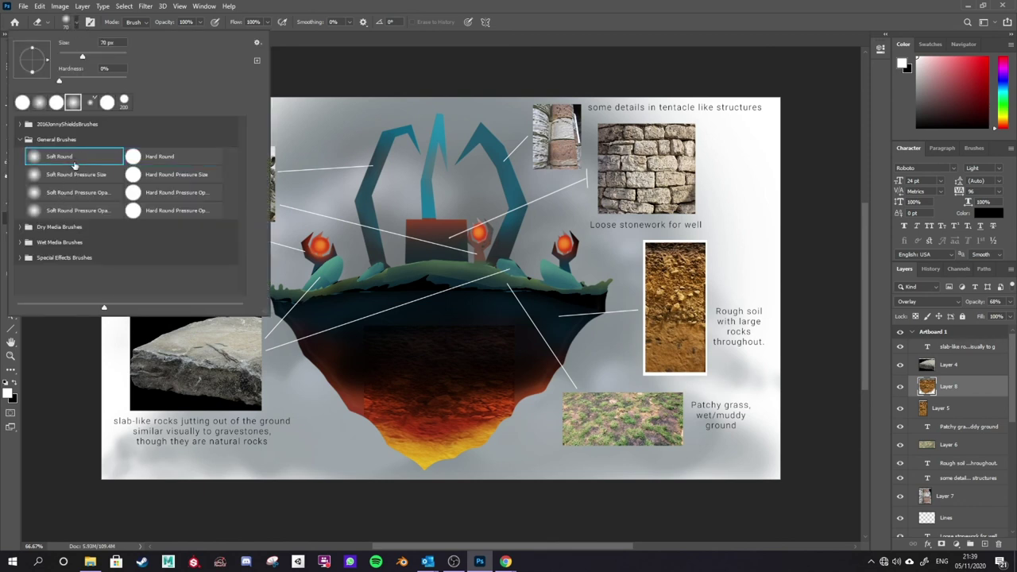
click(215, 22)
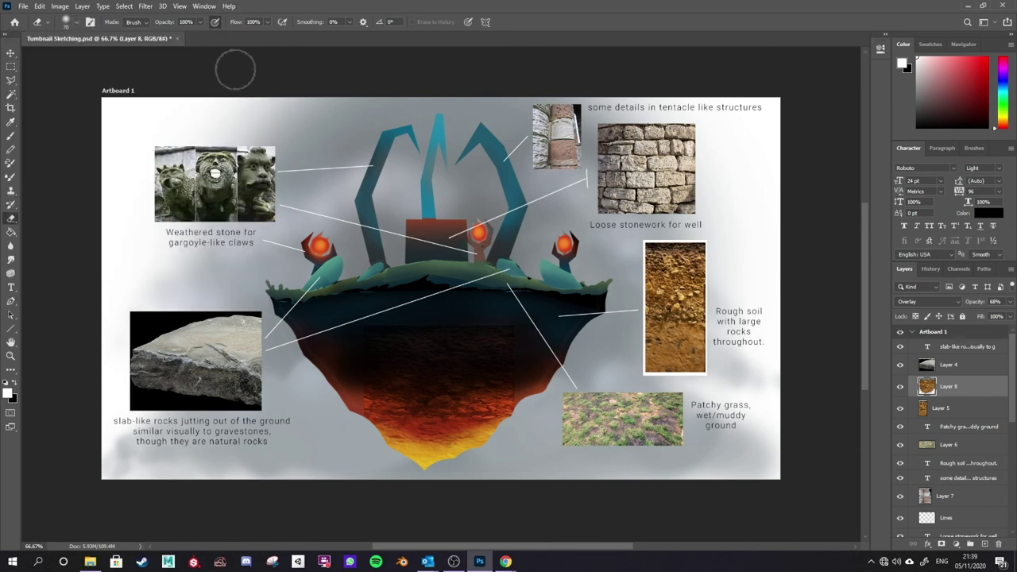
key(bracketright)
key(bracketright)
key(bracketright)
key(bracketright)
key(bracketright)
key(bracketright)
mouse_move(332, 330)
mouse_down()
mouse_move(354, 360)
mouse_move(353, 330)
mouse_move(475, 315)
mouse_move(435, 312)
mouse_move(493, 400)
mouse_move(368, 351)
mouse_move(371, 486)
mouse_move(361, 332)
mouse_move(544, 374)
mouse_move(540, 429)
mouse_up()
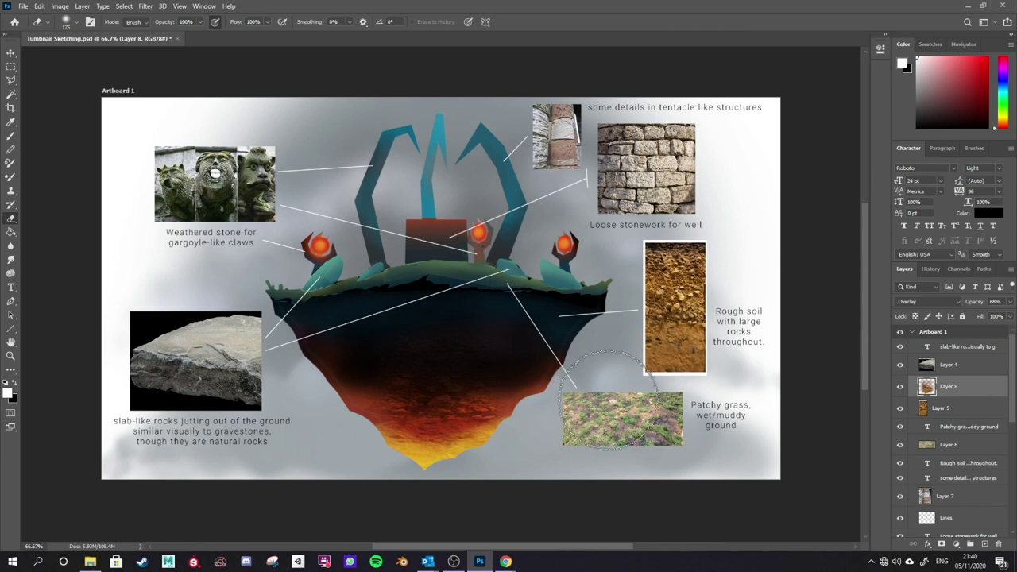
Step: Copy the stonework photo from Layer 2 onto its own new layer, leaving out the pointer line
key(l)
drag(600, 125, 560, 125)
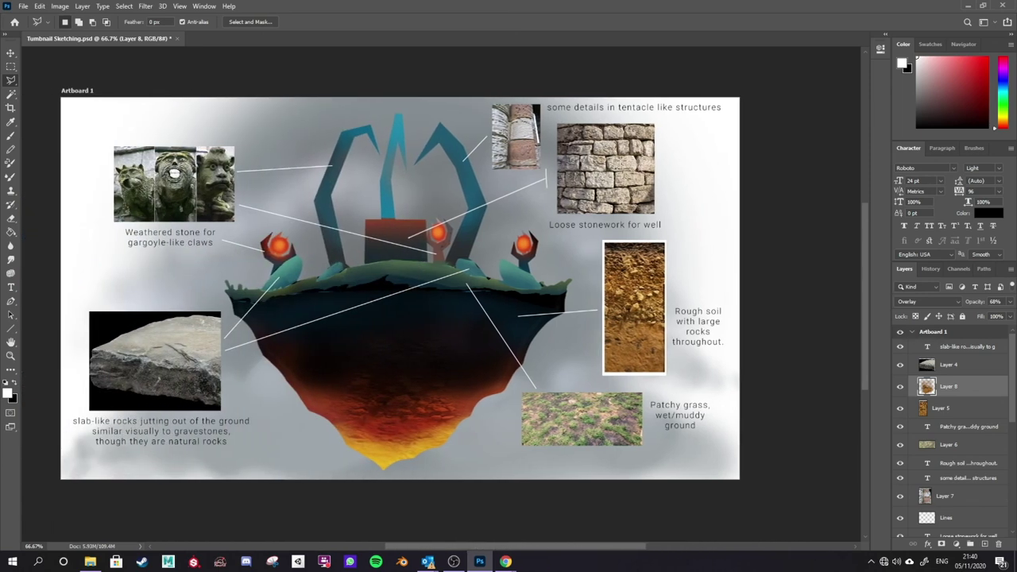
scroll(958, 465, down, 1)
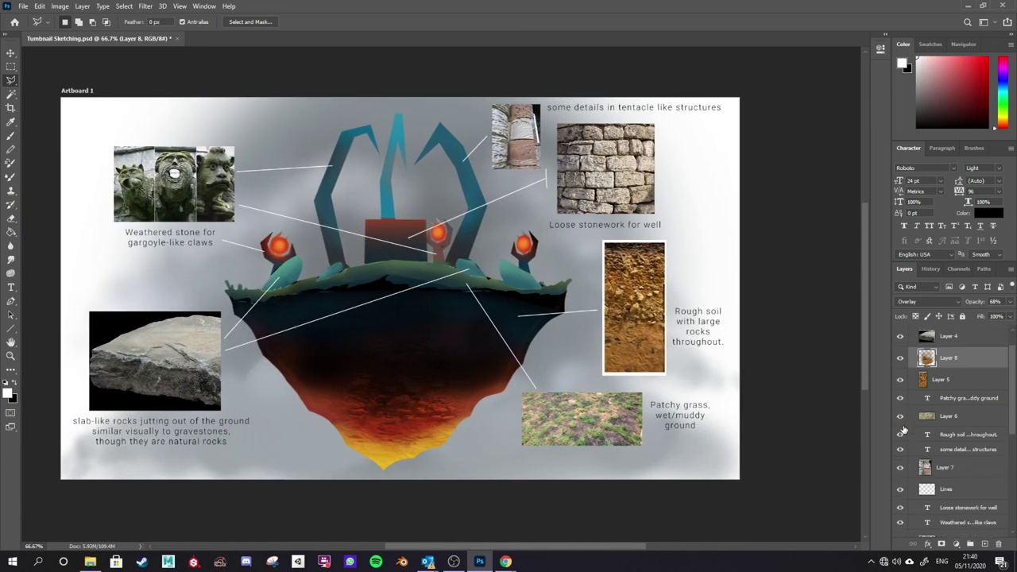
scroll(902, 423, down, 4)
click(900, 433)
click(899, 433)
click(953, 433)
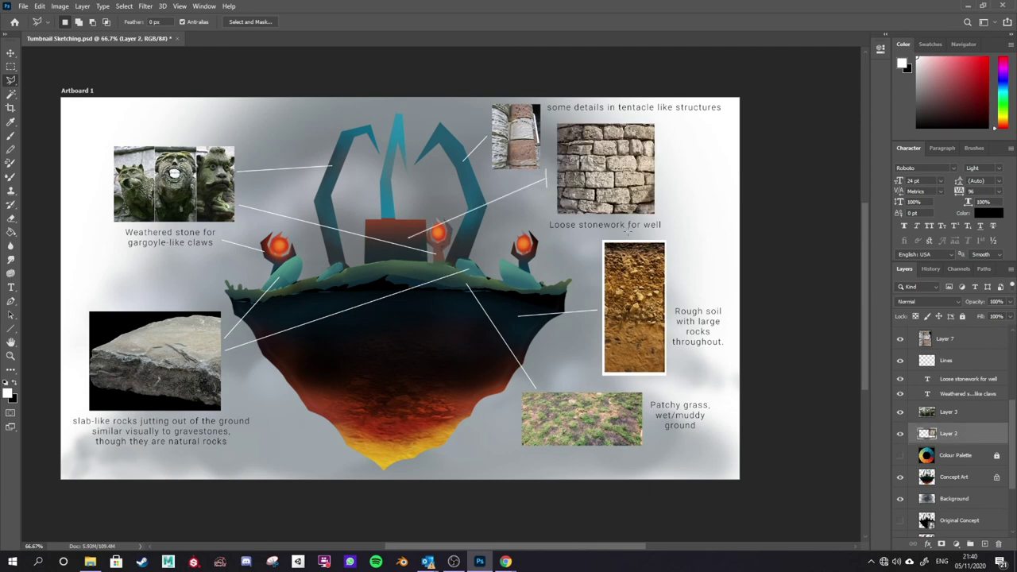
key(super)
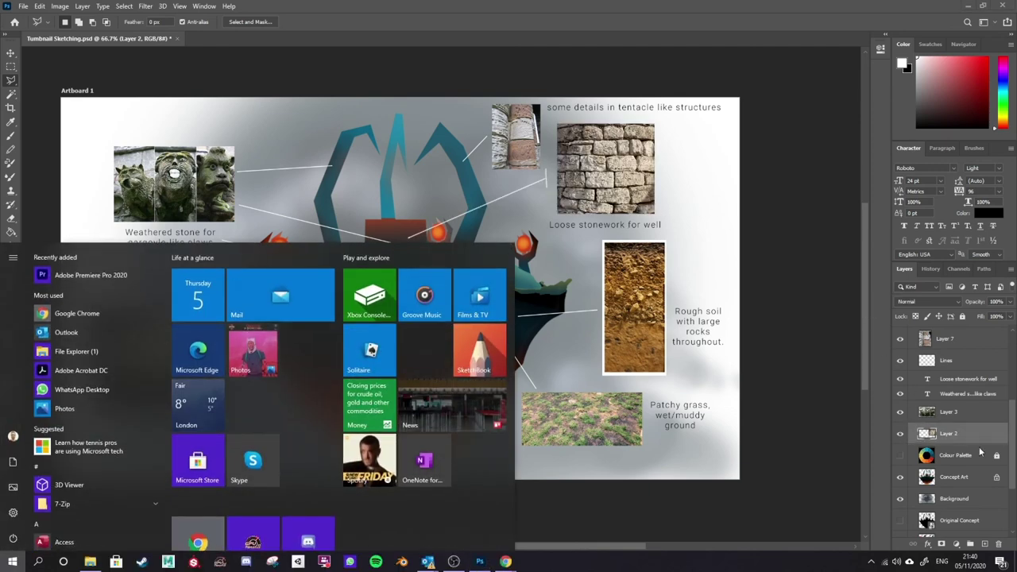
key(Escape)
key(m)
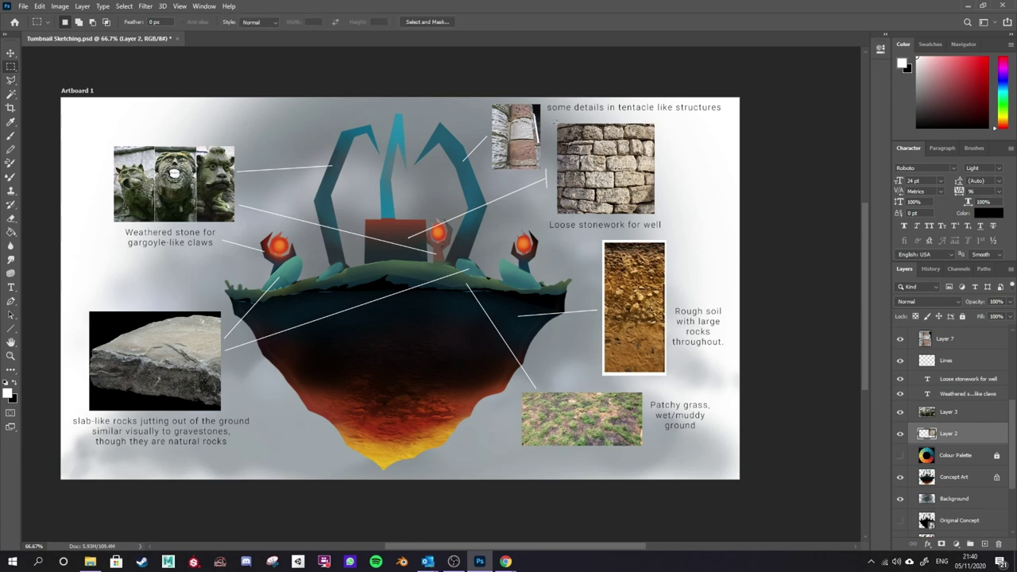
drag(556, 121, 597, 213)
drag(559, 123, 655, 214)
key(ctrl+j)
key(v)
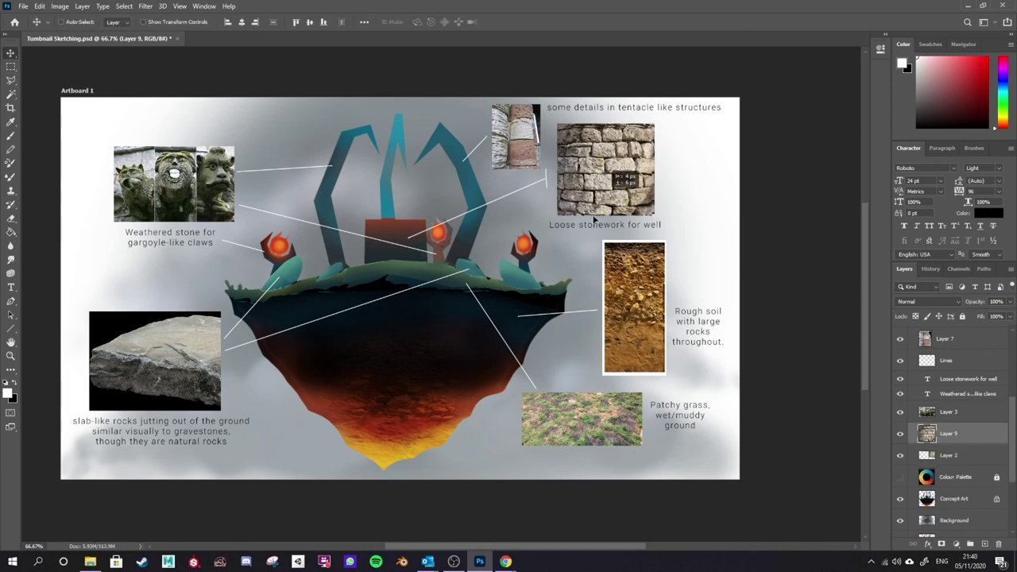